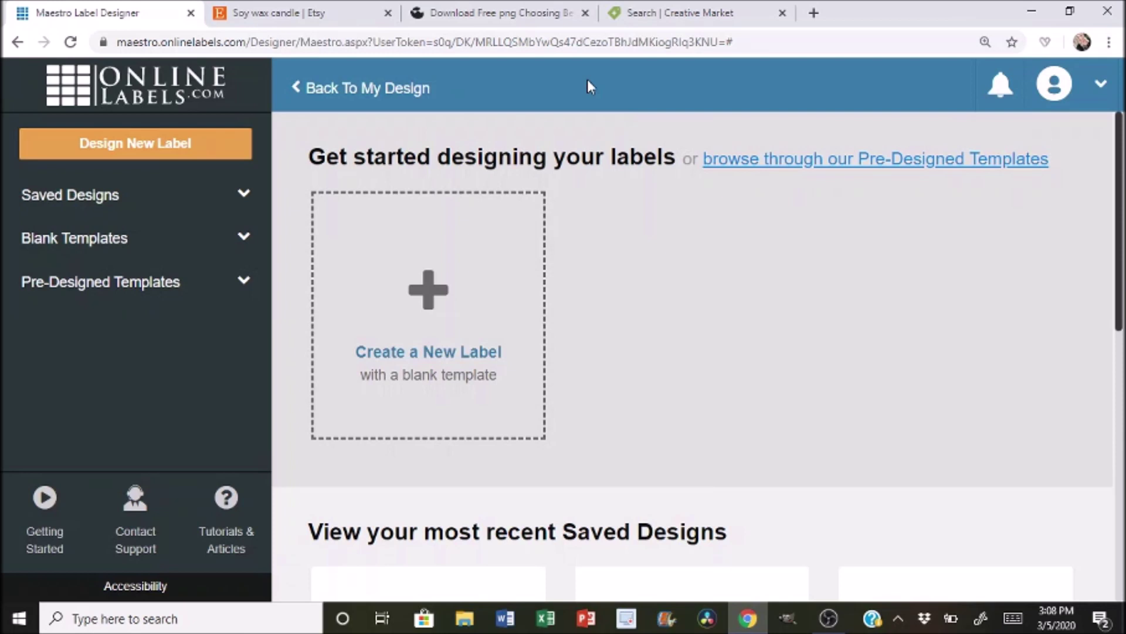
# Switch to Etsy, browse the soy wax candle results for label styles, and view the 9 oz sweet kern candle listing's label
pyautogui.click(301, 12)
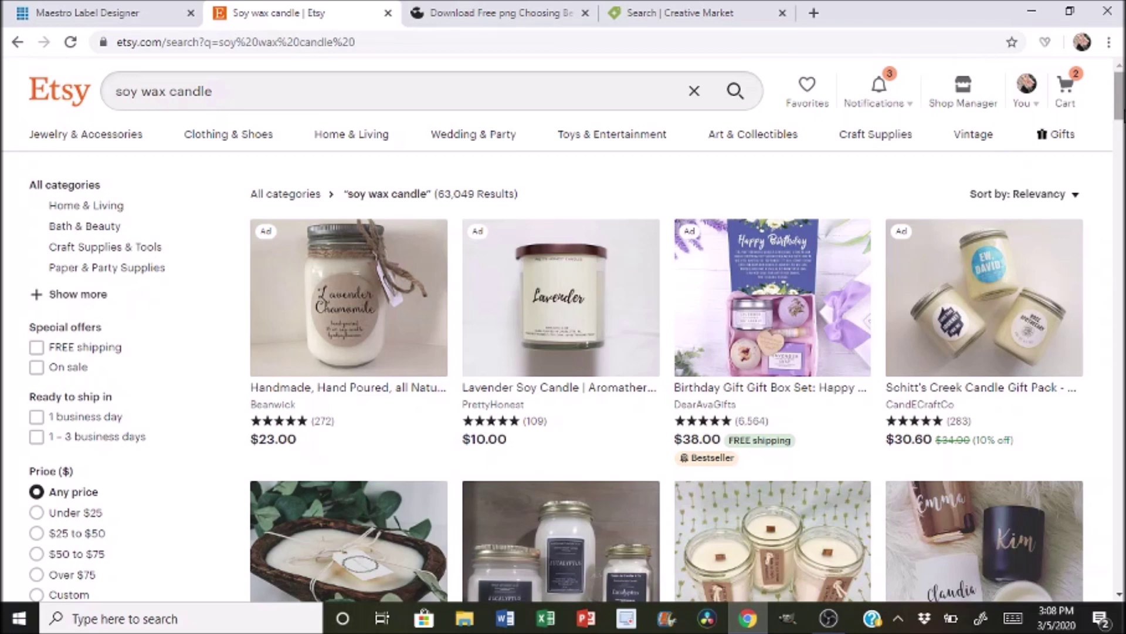
pyautogui.scroll(-5, 564, 328)
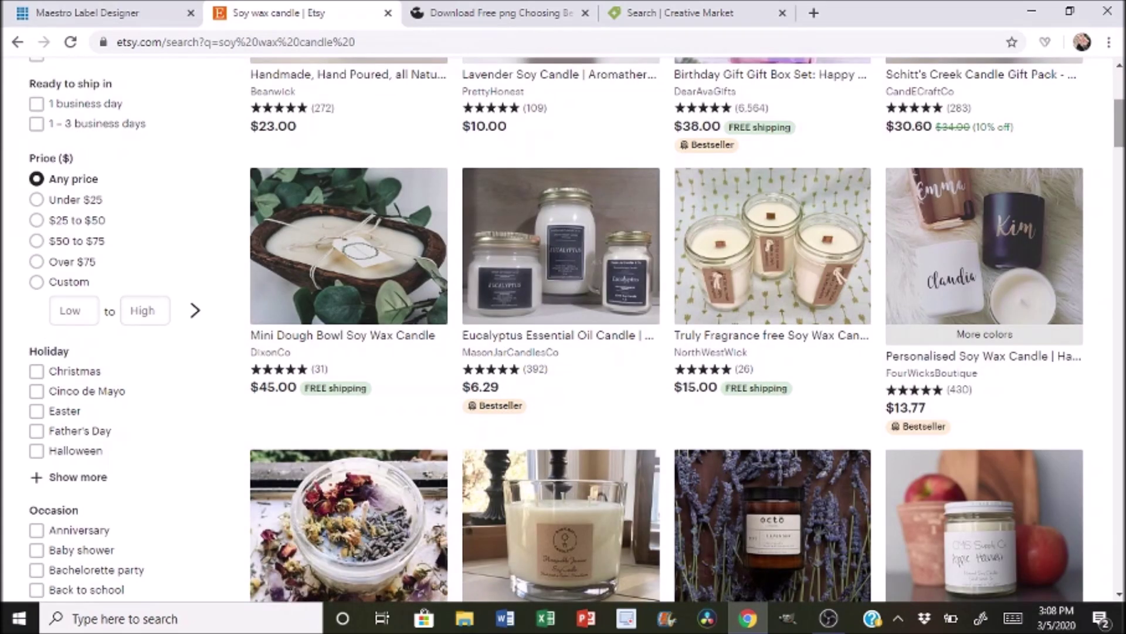
pyautogui.scroll(-5, 563, 328)
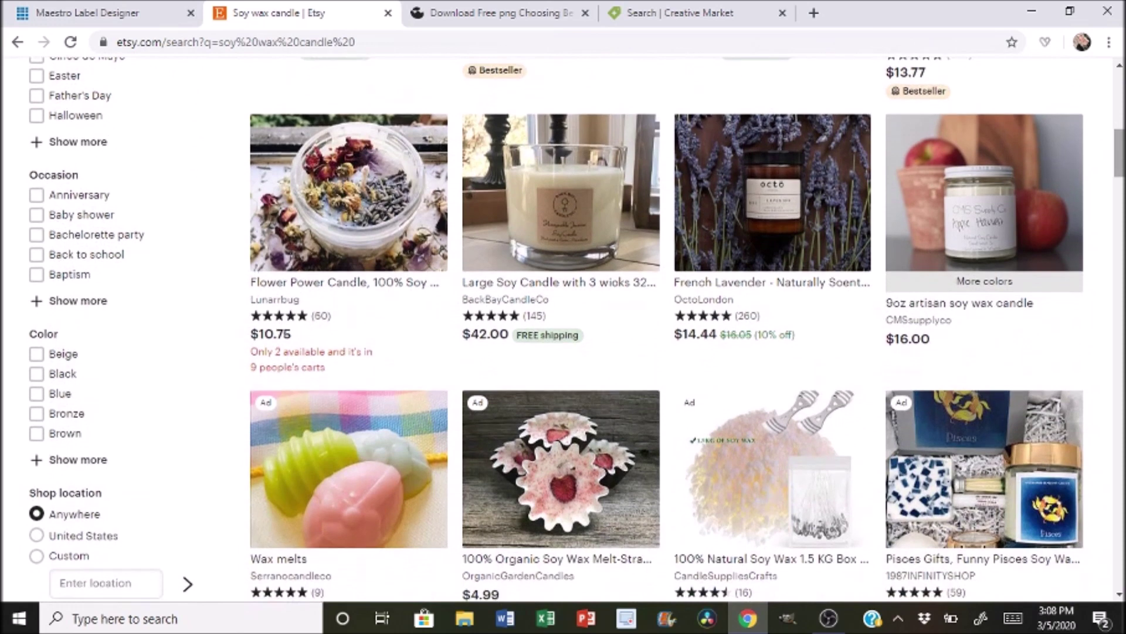
pyautogui.scroll(-5, 564, 329)
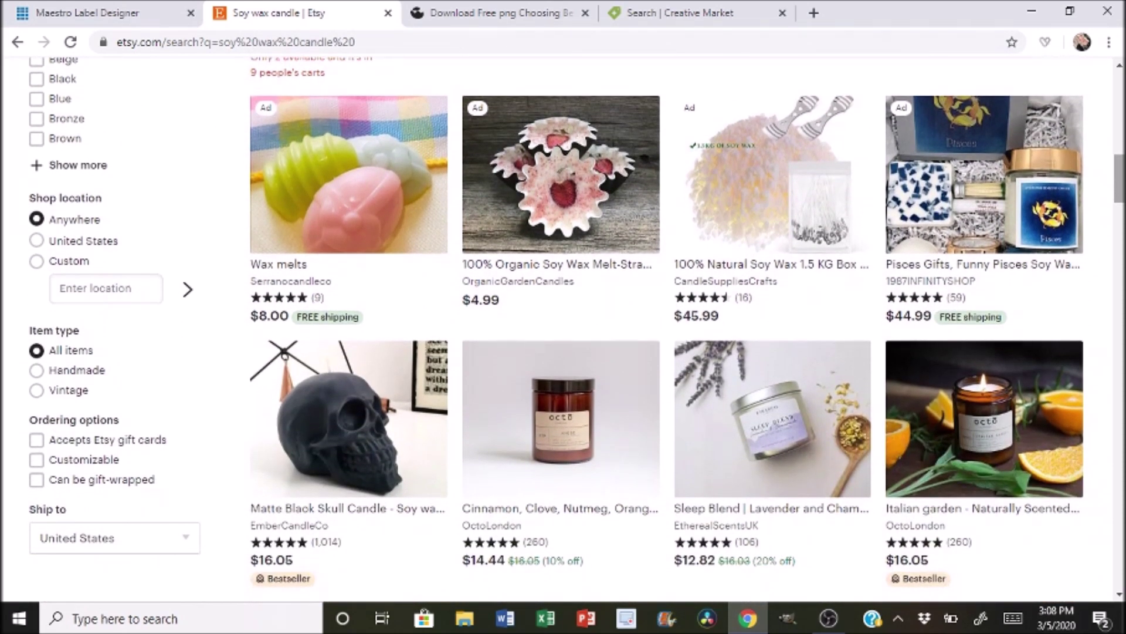
pyautogui.scroll(-5, 563, 329)
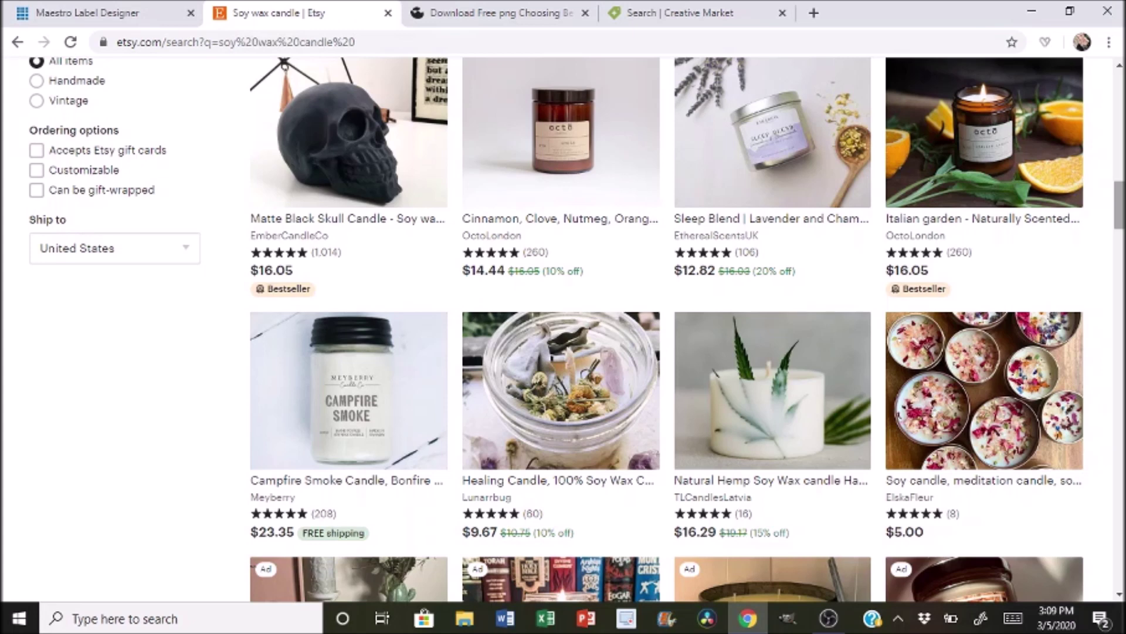
pyautogui.scroll(-8, 666, 329)
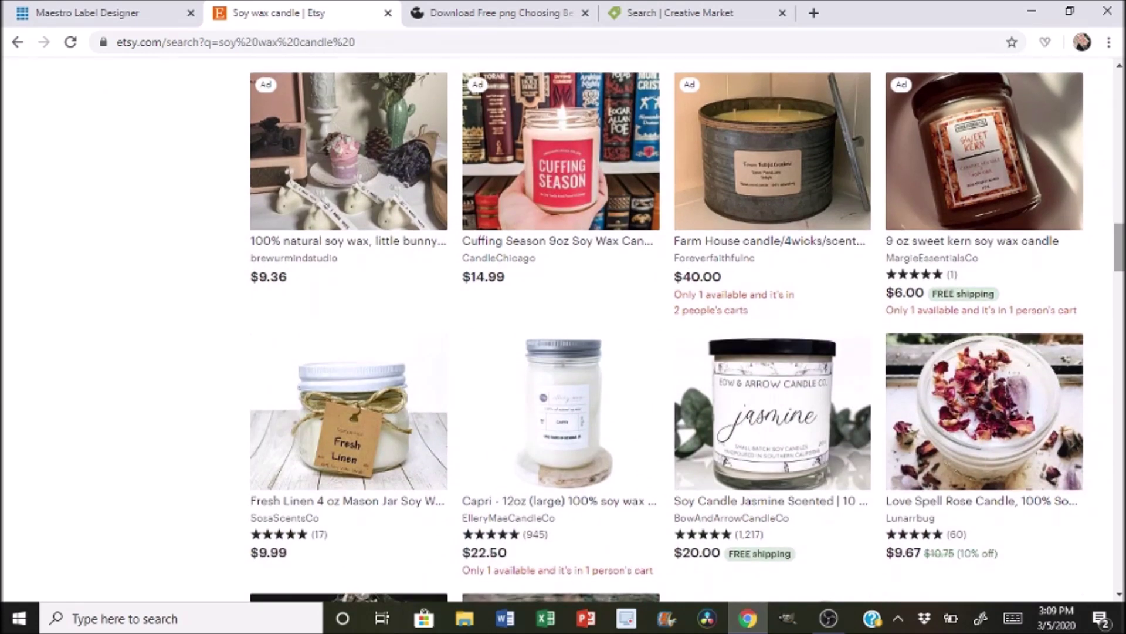
pyautogui.click(972, 241)
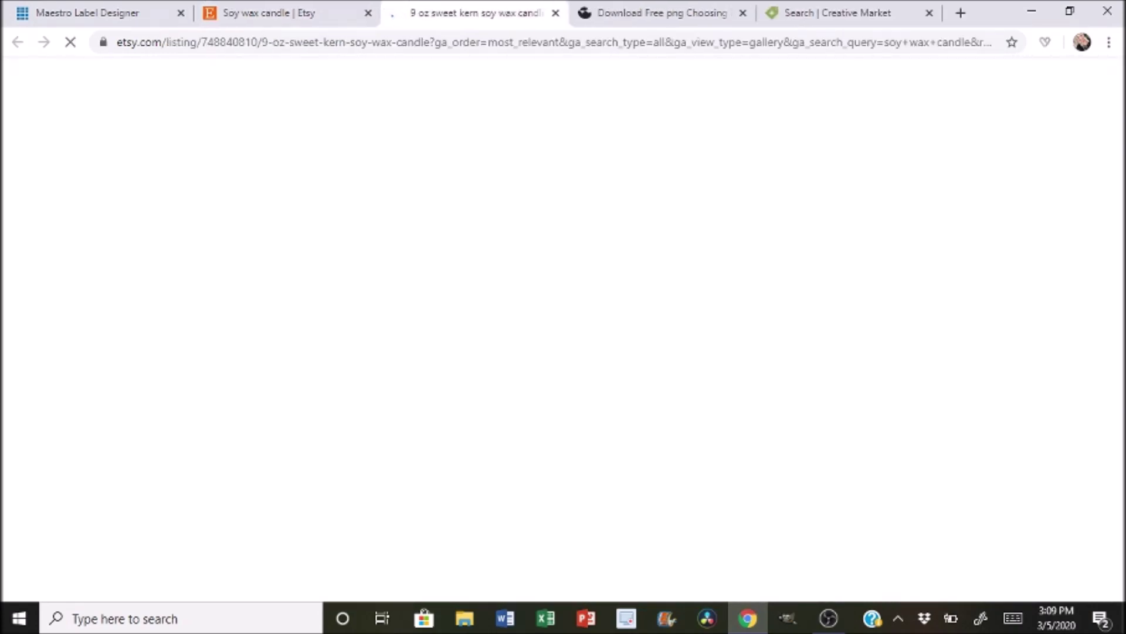
pyautogui.scroll(-4, 563, 328)
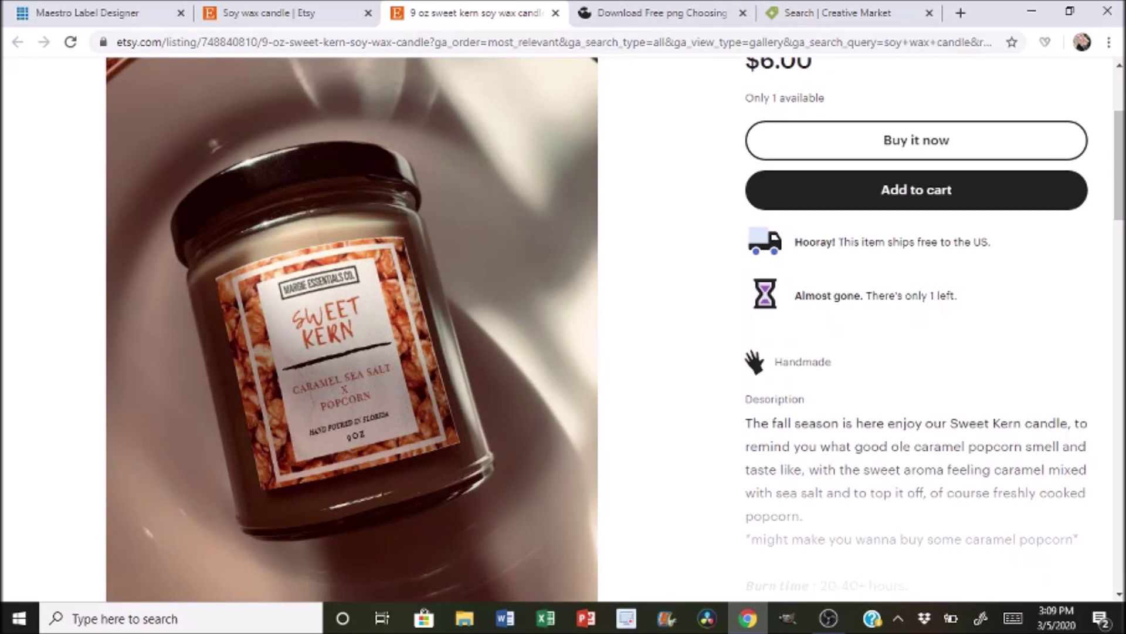
# Return to the soy wax candle results and examine the label in the Jasmine scented soy candle listing
pyautogui.hotkey('ctrl', 'shift', 'Tab')
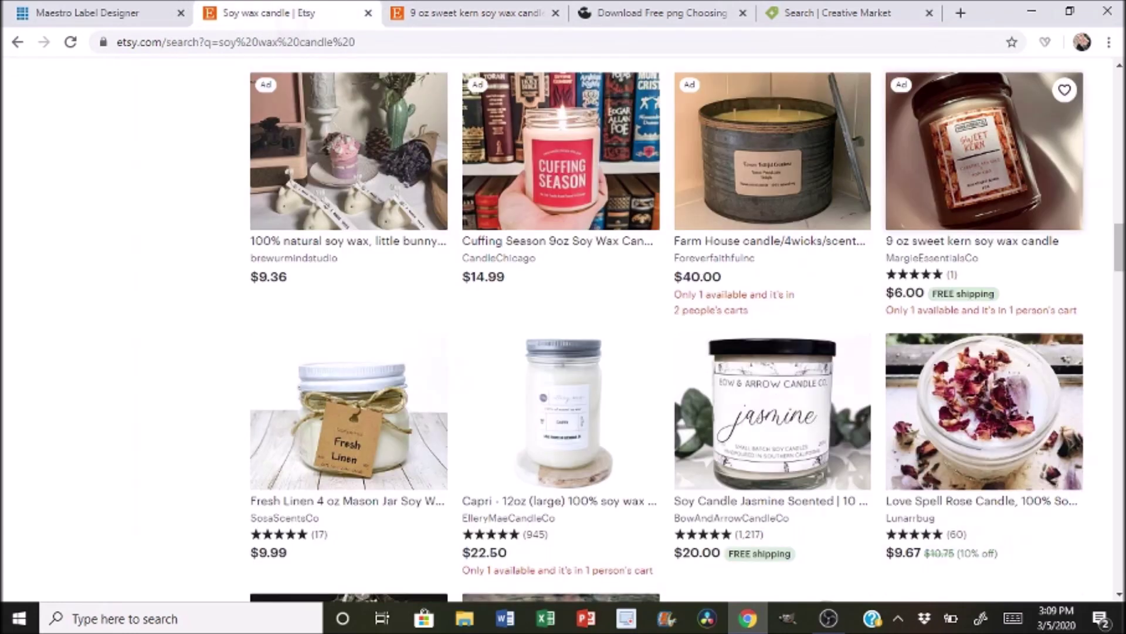
pyautogui.scroll(-5, 686, 329)
pyautogui.scroll(1, 687, 329)
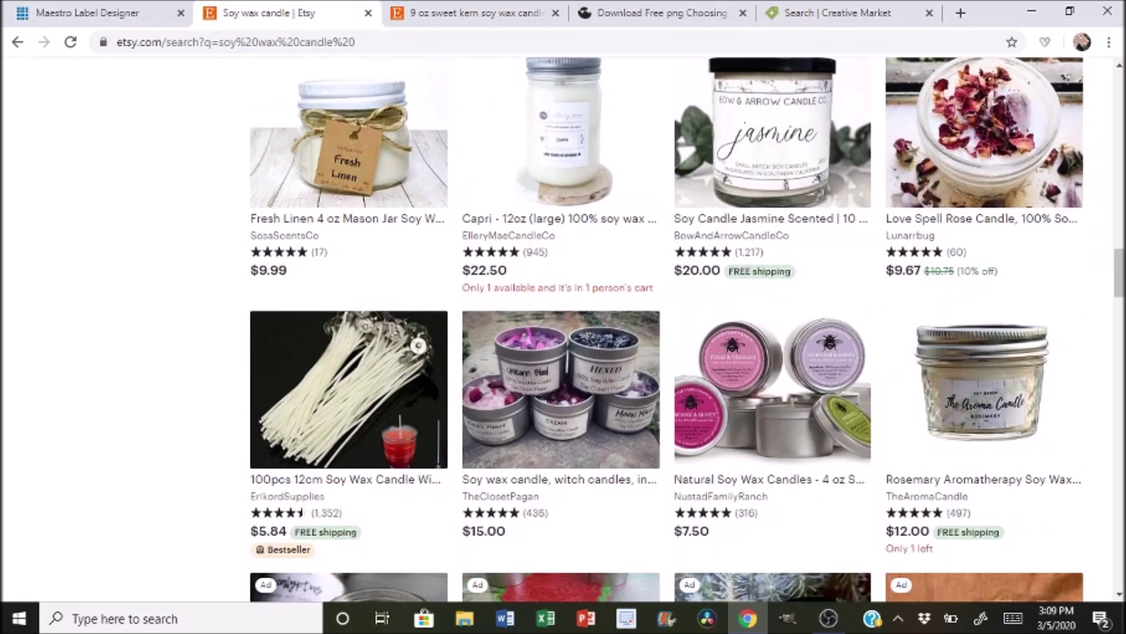
pyautogui.click(773, 147)
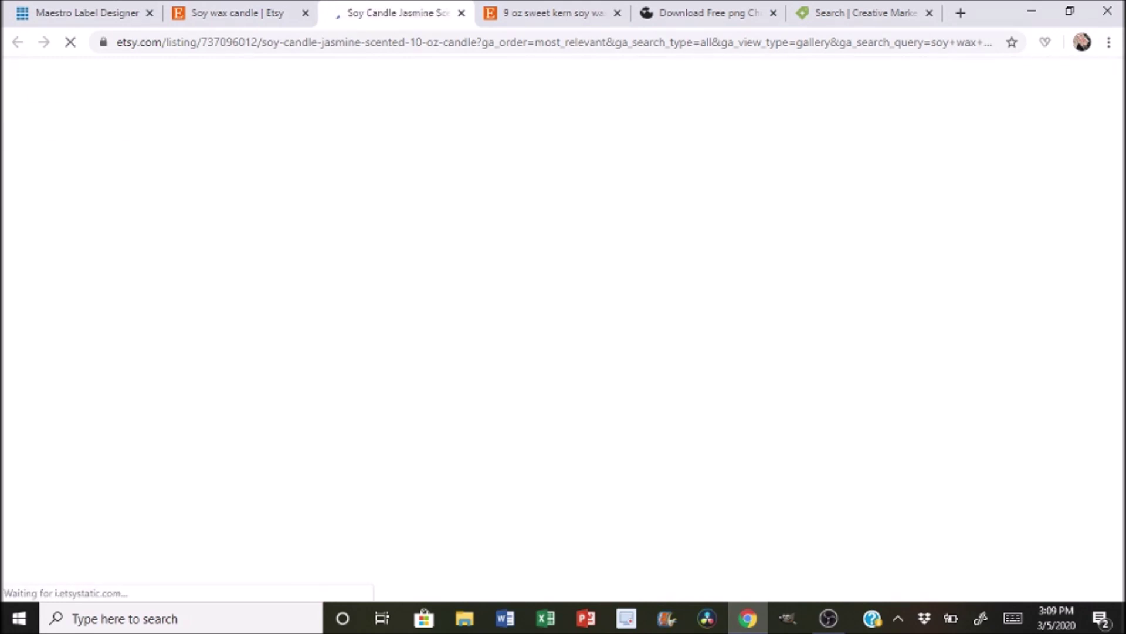
pyautogui.scroll(-5, 563, 329)
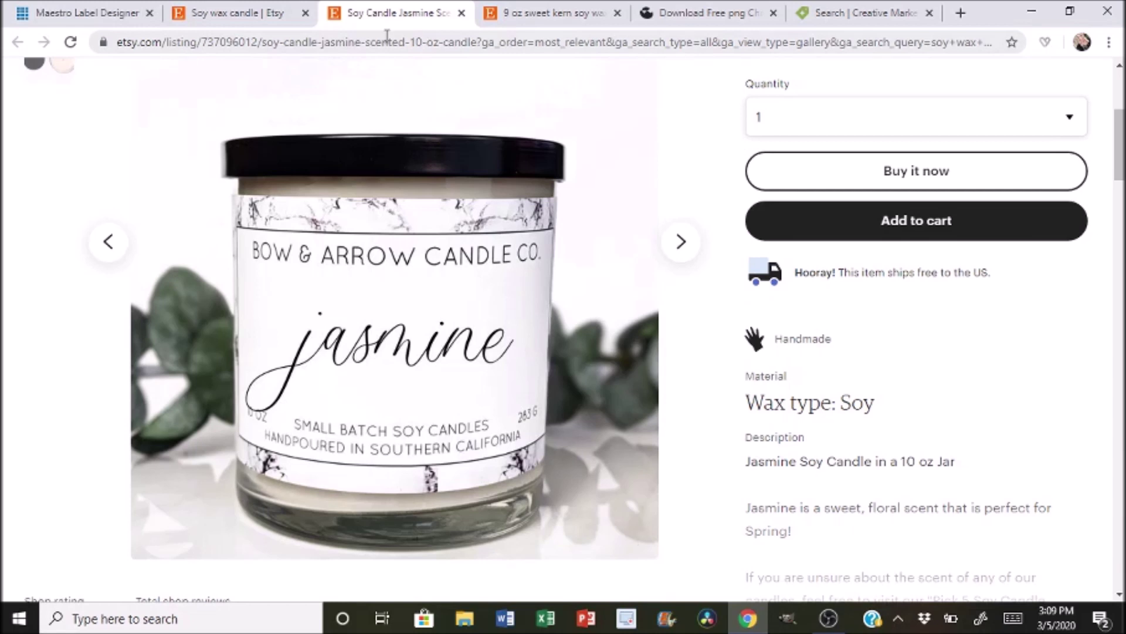
pyautogui.click(101, 12)
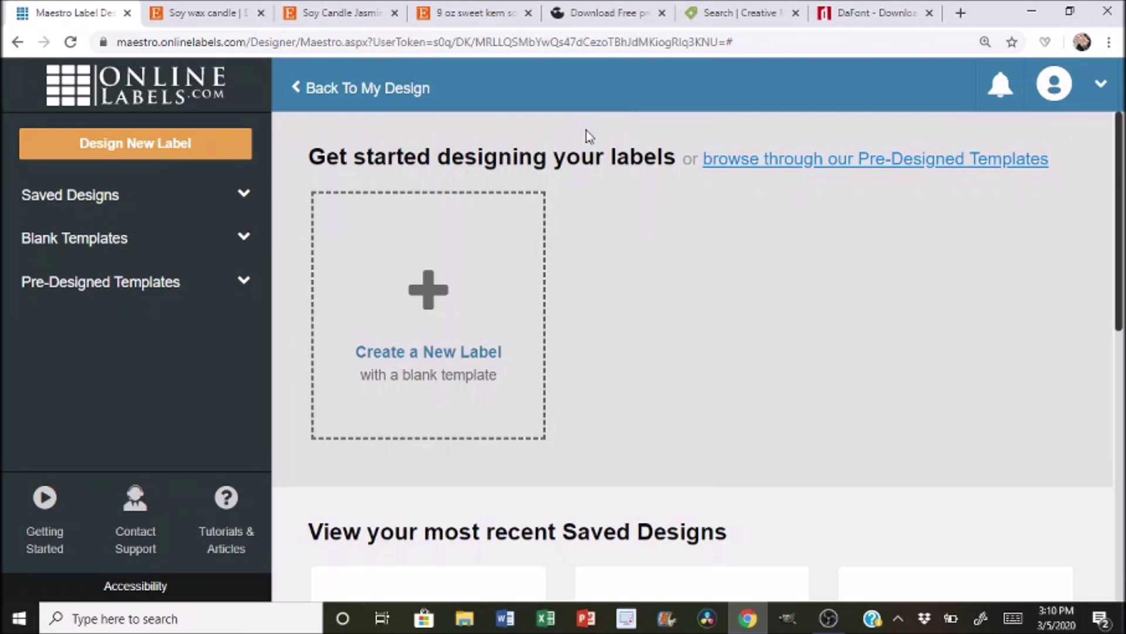
# Browse the recently added fonts on DaFont, including the script and calligraphy styles, and return to Maestro Label Designer
pyautogui.click(883, 18)
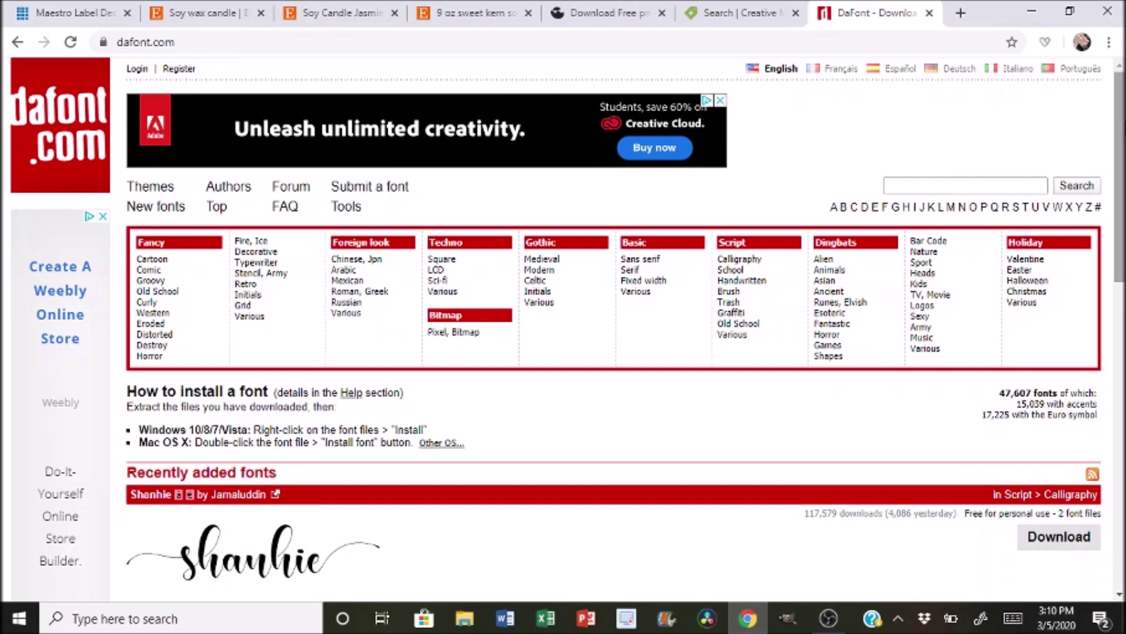
pyautogui.scroll(-8, 614, 328)
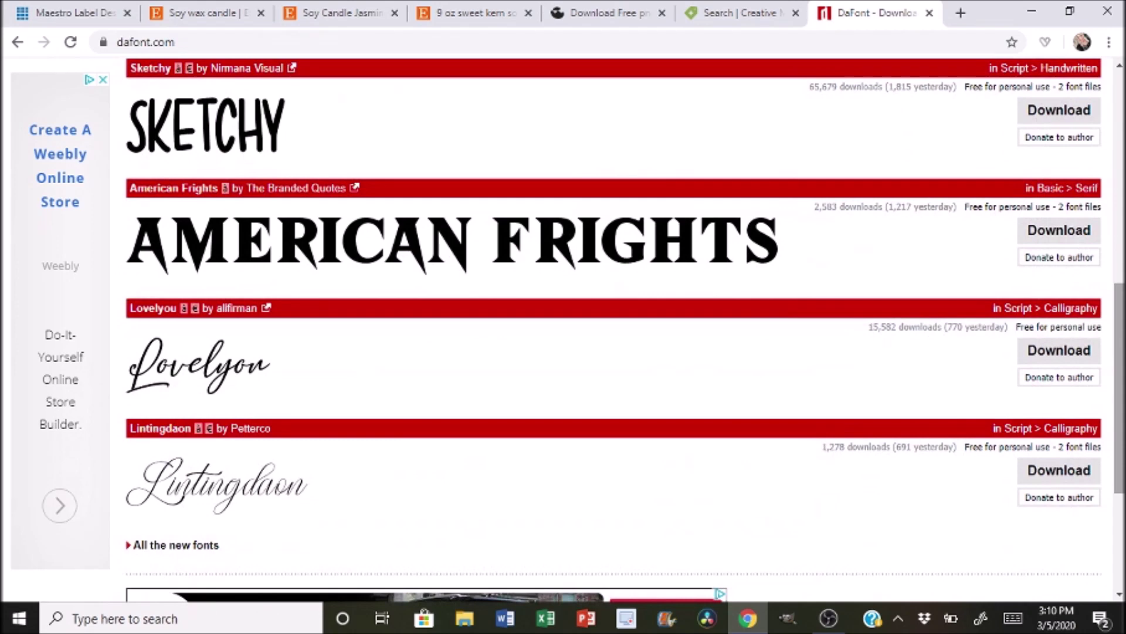
pyautogui.scroll(-1, 614, 329)
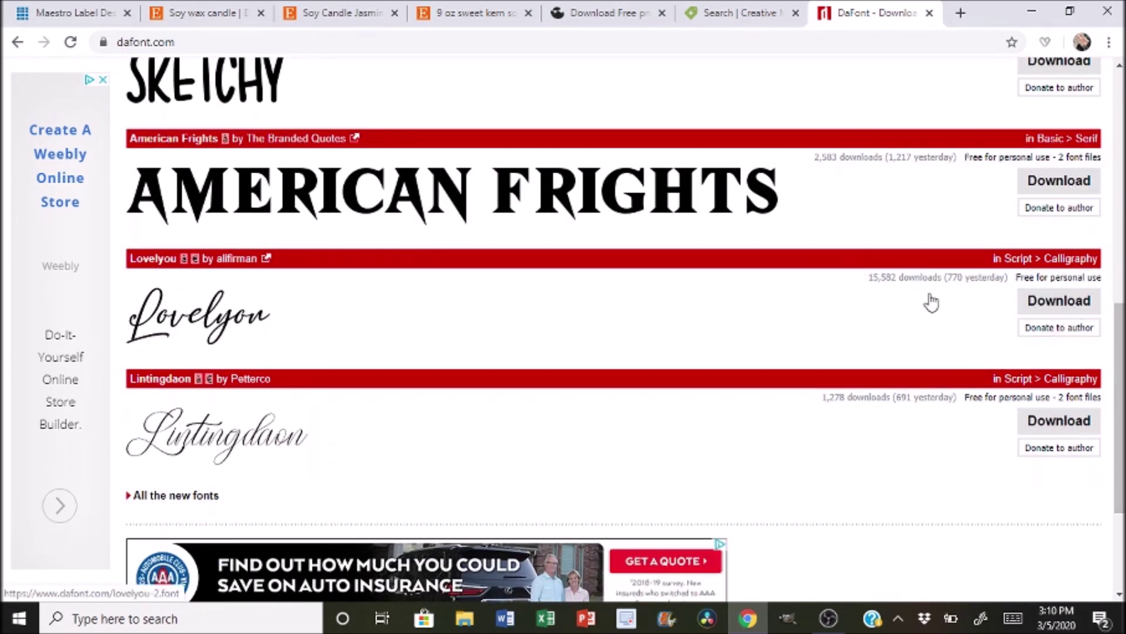
pyautogui.click(81, 10)
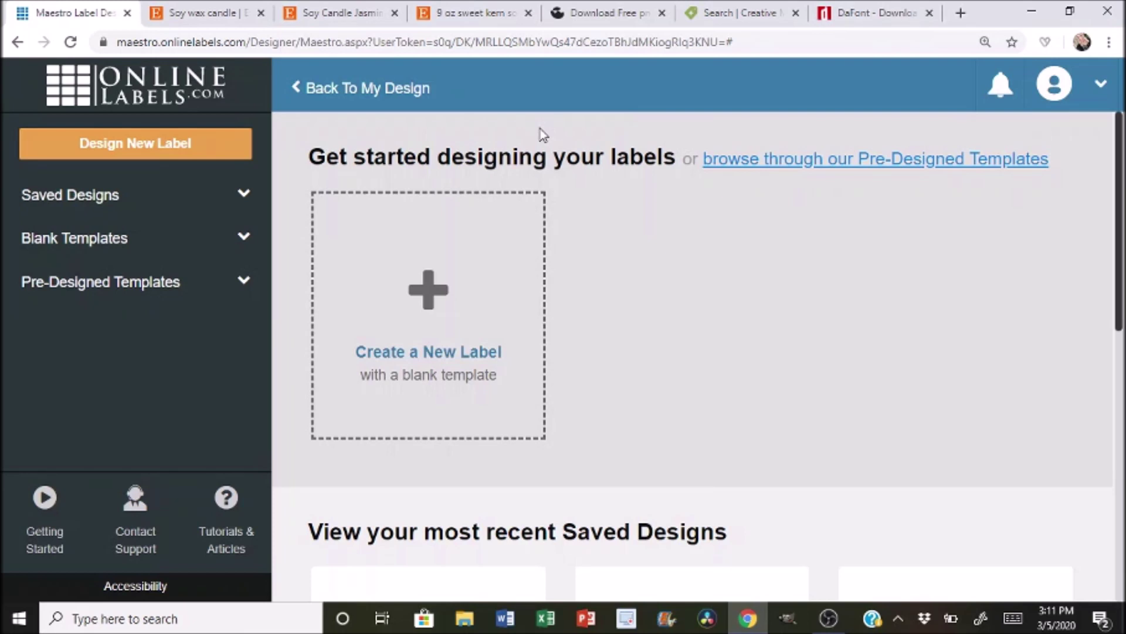
# View the raster and vector comparison on DLPNG and open the Animal Print Vector Patterns product from Creative Market's vector results
pyautogui.click(595, 11)
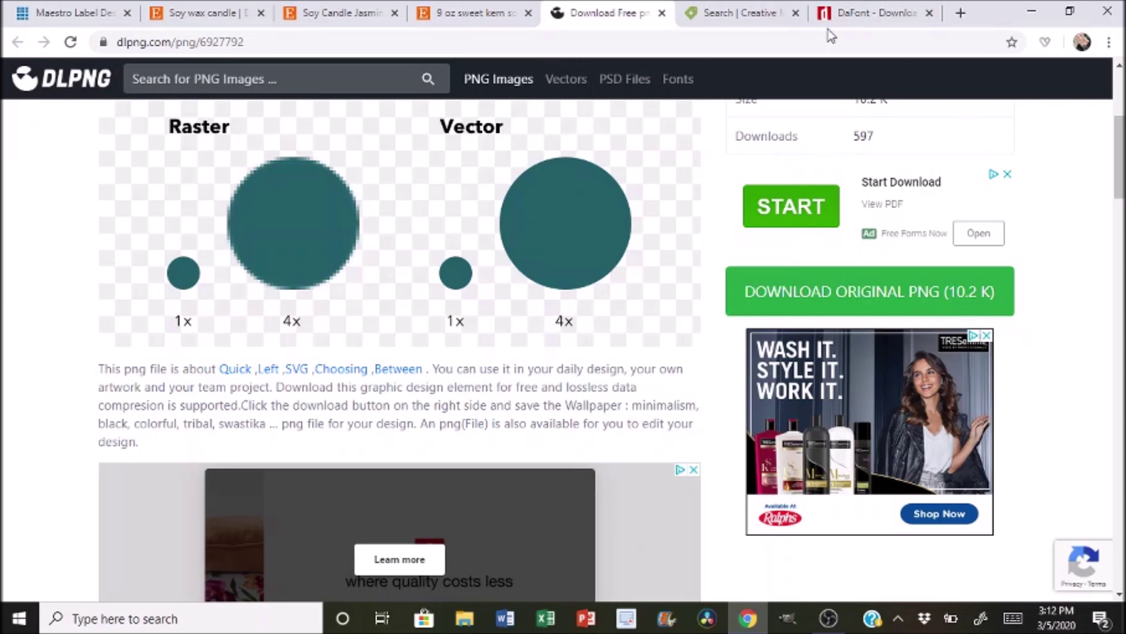
pyautogui.click(723, 18)
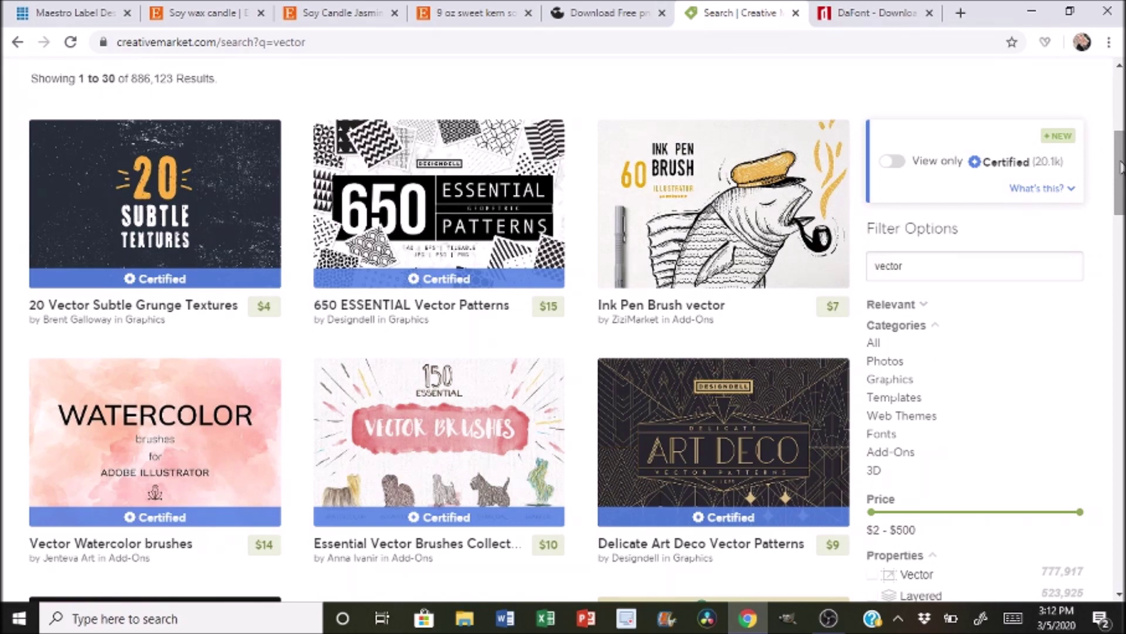
pyautogui.moveTo(1121, 167); pyautogui.dragTo(1120, 144)
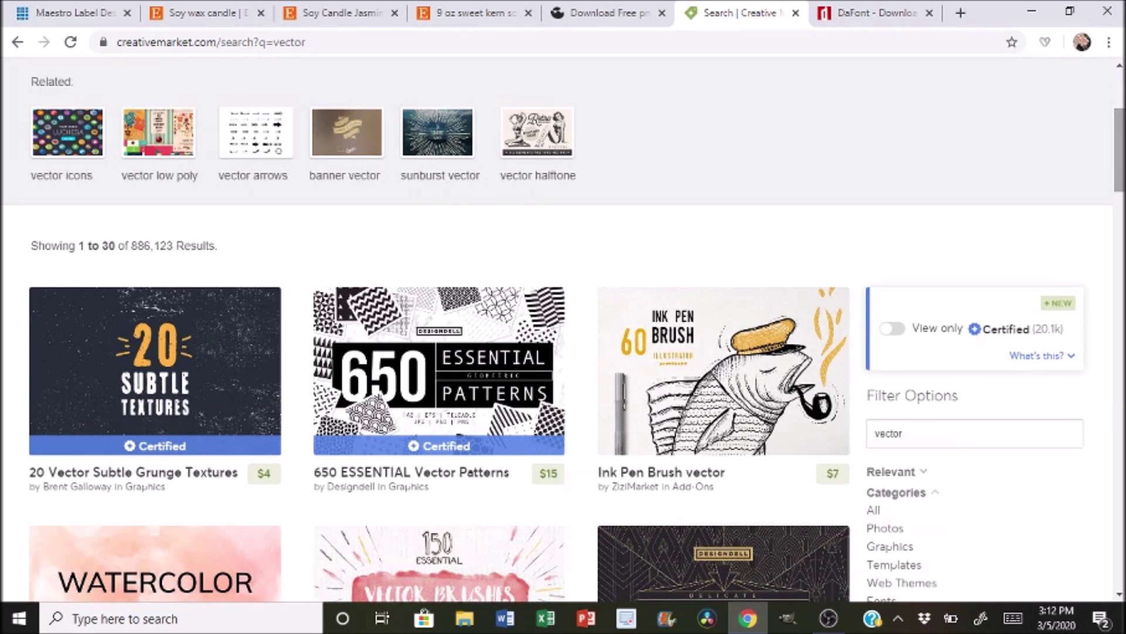
pyautogui.moveTo(1121, 144); pyautogui.dragTo(1120, 284)
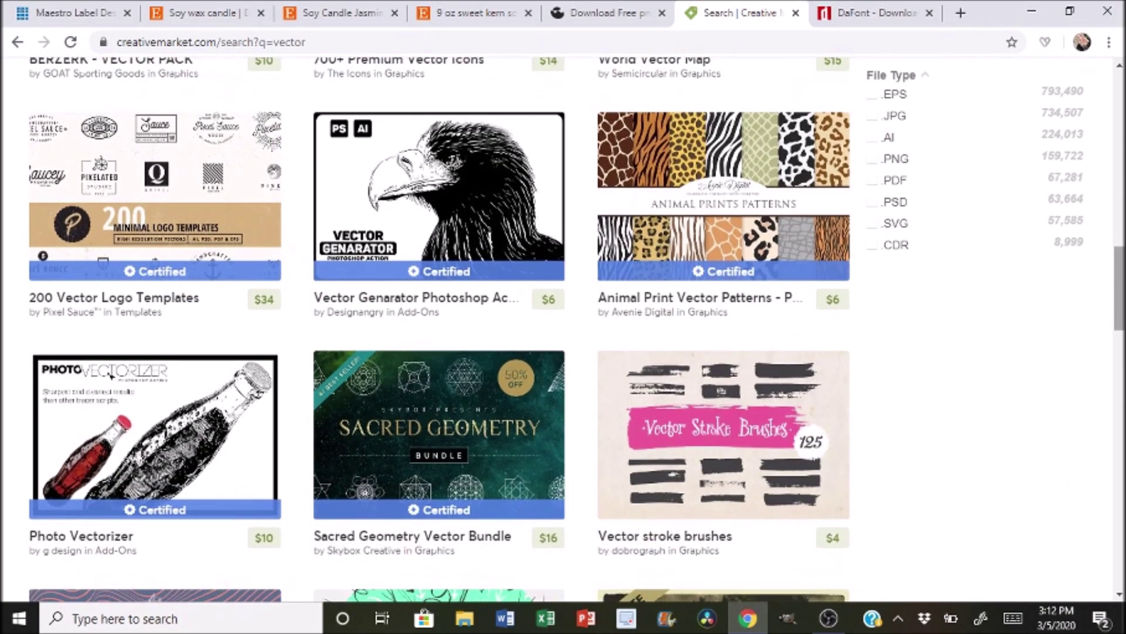
pyautogui.moveTo(1120, 284); pyautogui.dragTo(1120, 261)
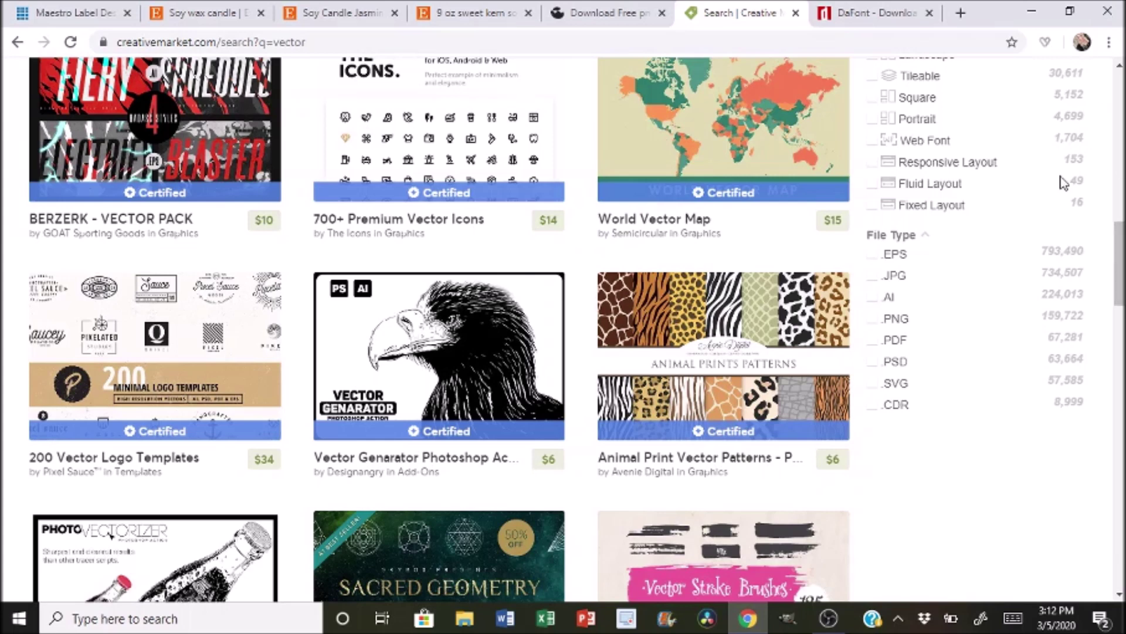
pyautogui.click(694, 355)
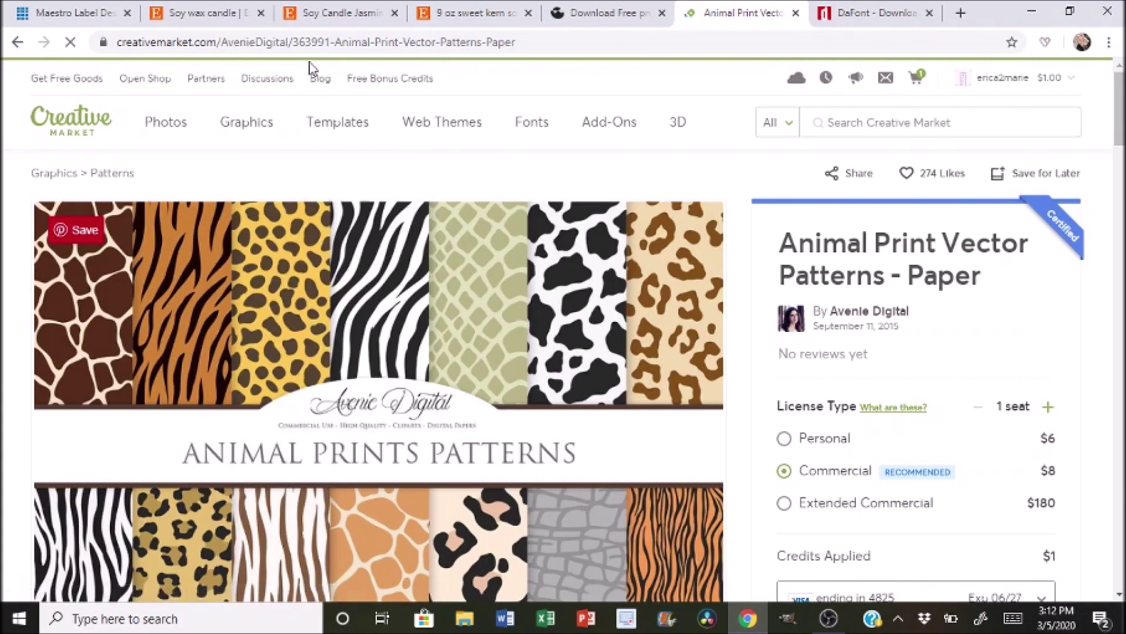
# Compare the Jasmine and sweet kern candle labels with the raster and vector example and the animal print patterns page
pyautogui.click(336, 18)
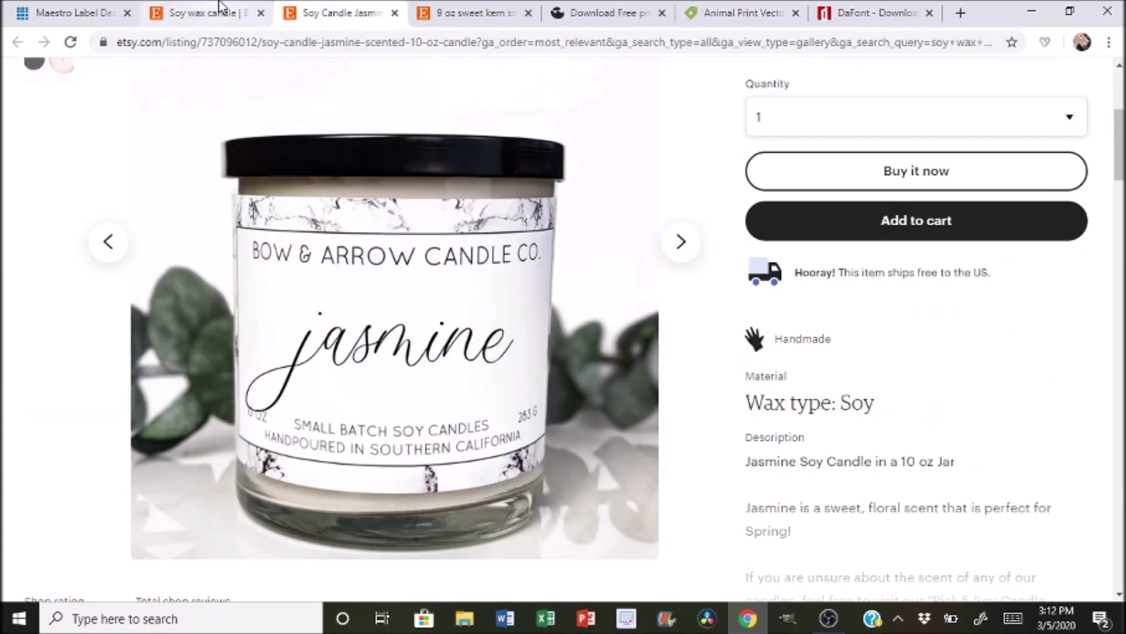
pyautogui.click(220, 10)
pyautogui.click(467, 12)
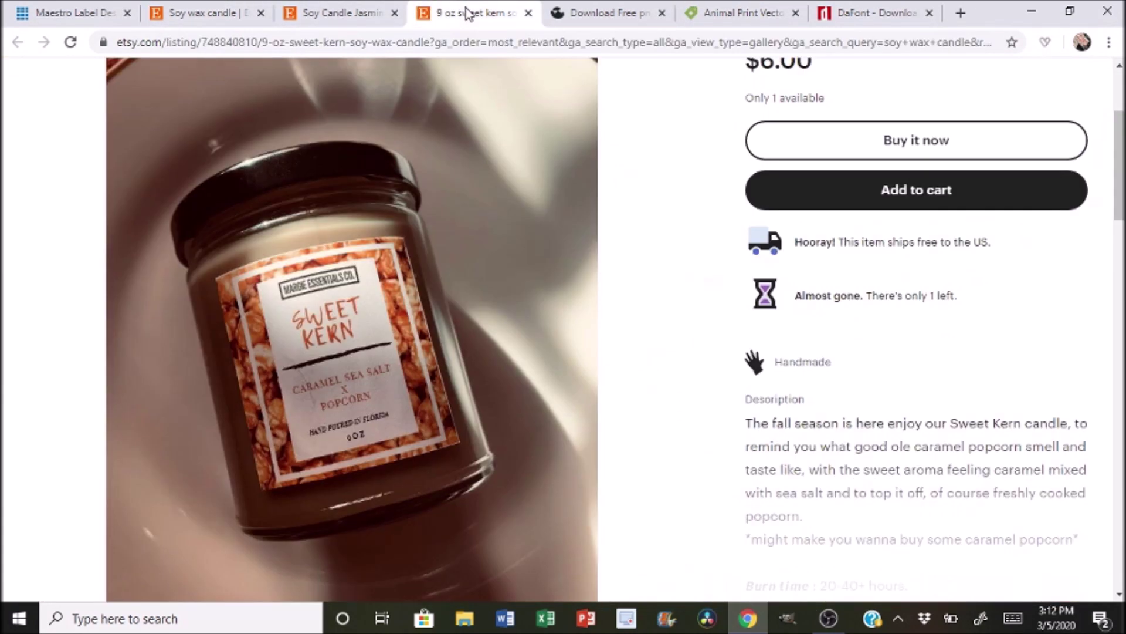
pyautogui.click(613, 16)
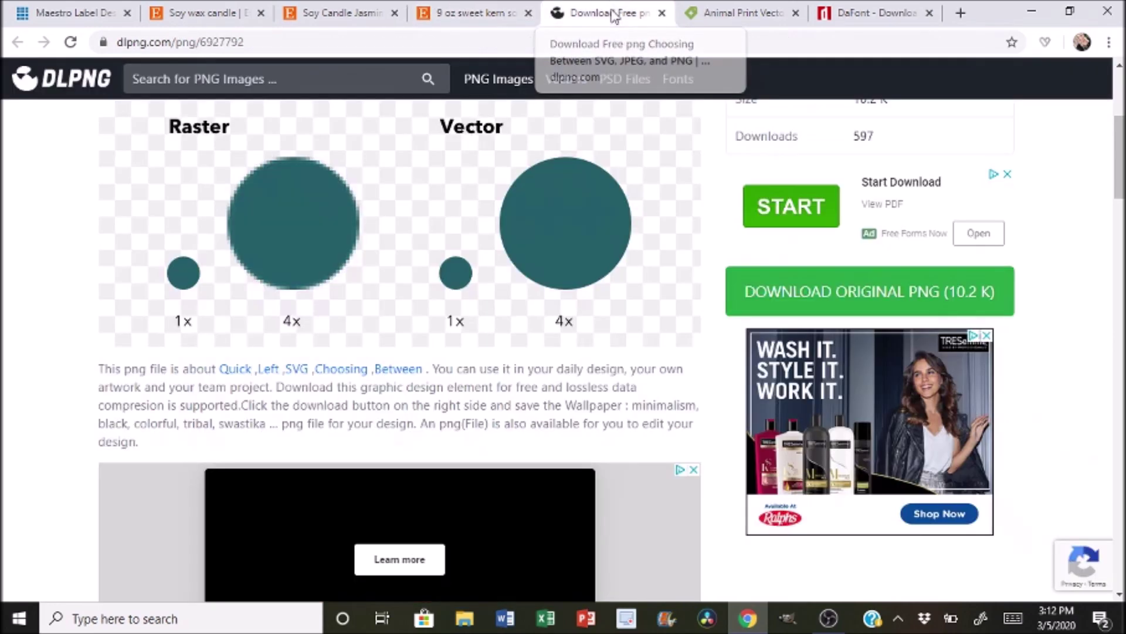
pyautogui.click(750, 11)
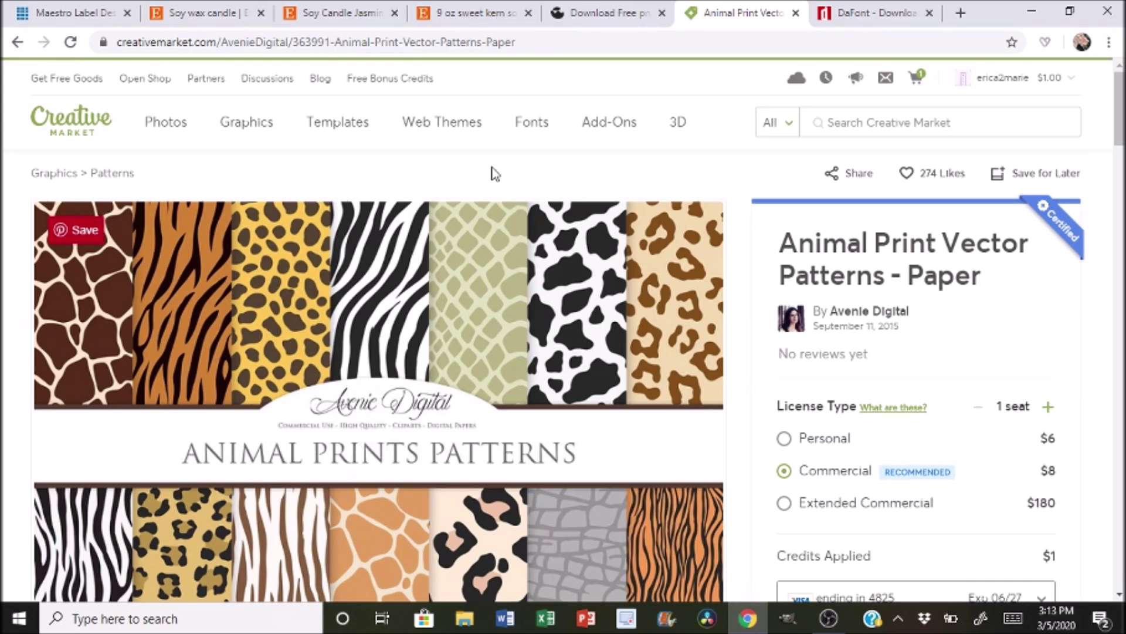
# In Maestro Label Designer, search blank templates for 2.83 and start a design from OL750 (2.83" x 2.2") in Standard Design Mode
pyautogui.hotkey('ctrl', '1')
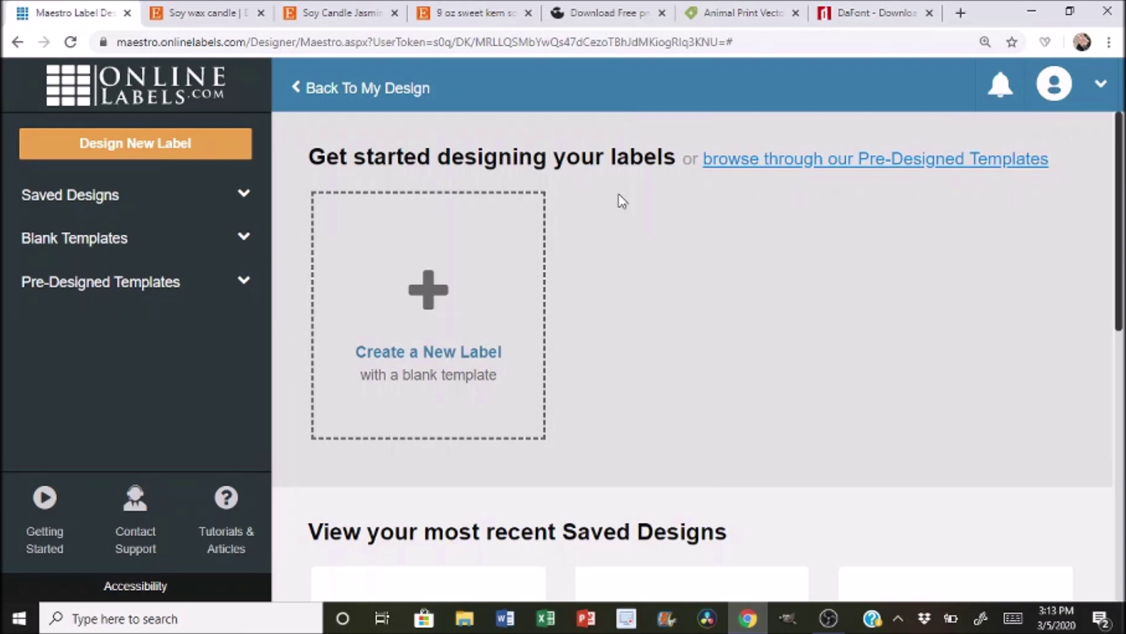
pyautogui.click(431, 294)
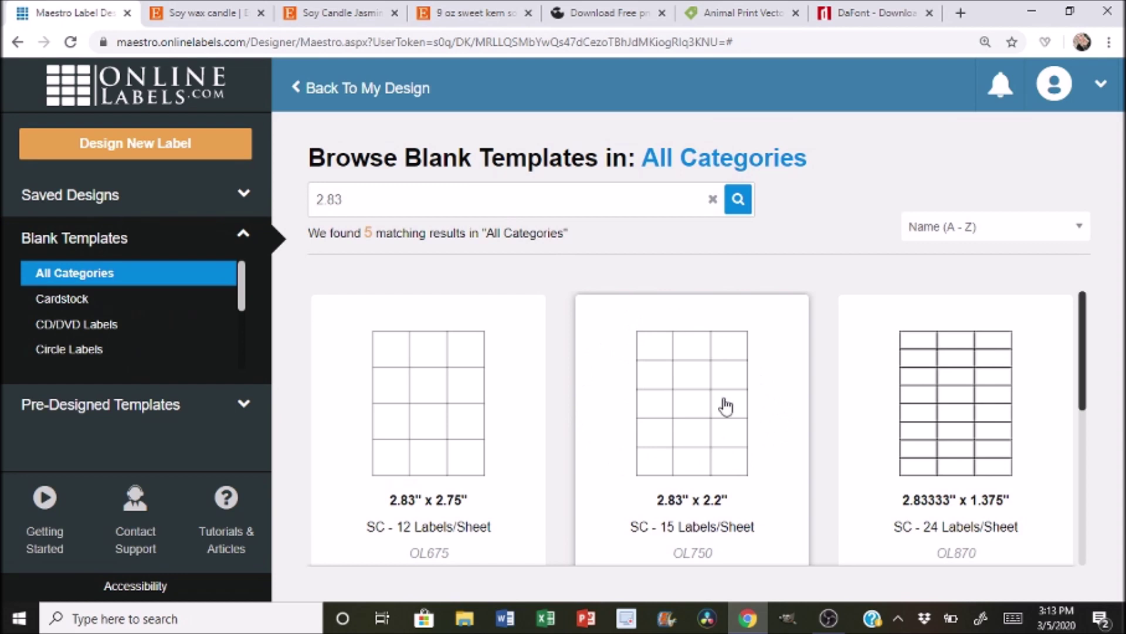
pyautogui.click(696, 419)
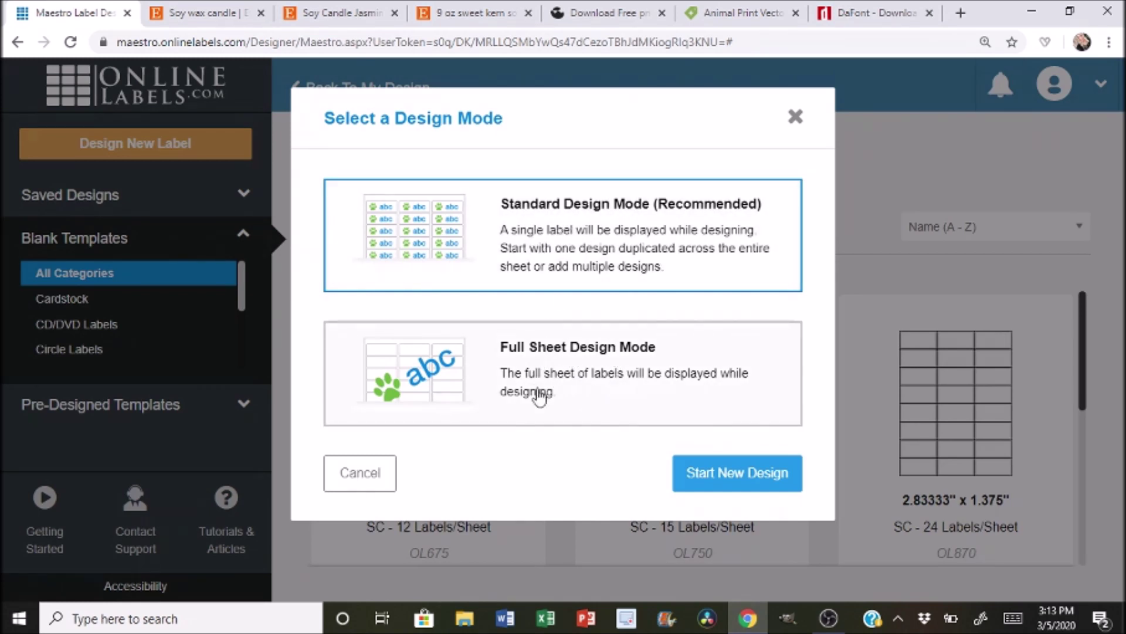
pyautogui.click(736, 477)
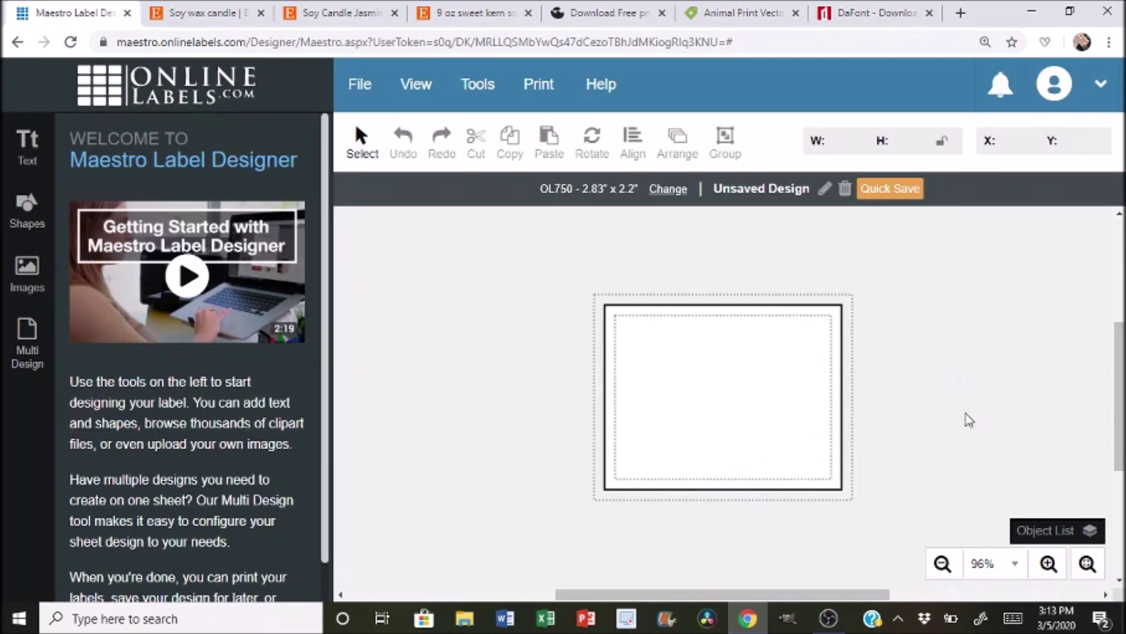
# Look through the uploaded images and the clipart library available for the label design
pyautogui.scroll(-1, 1123, 584)
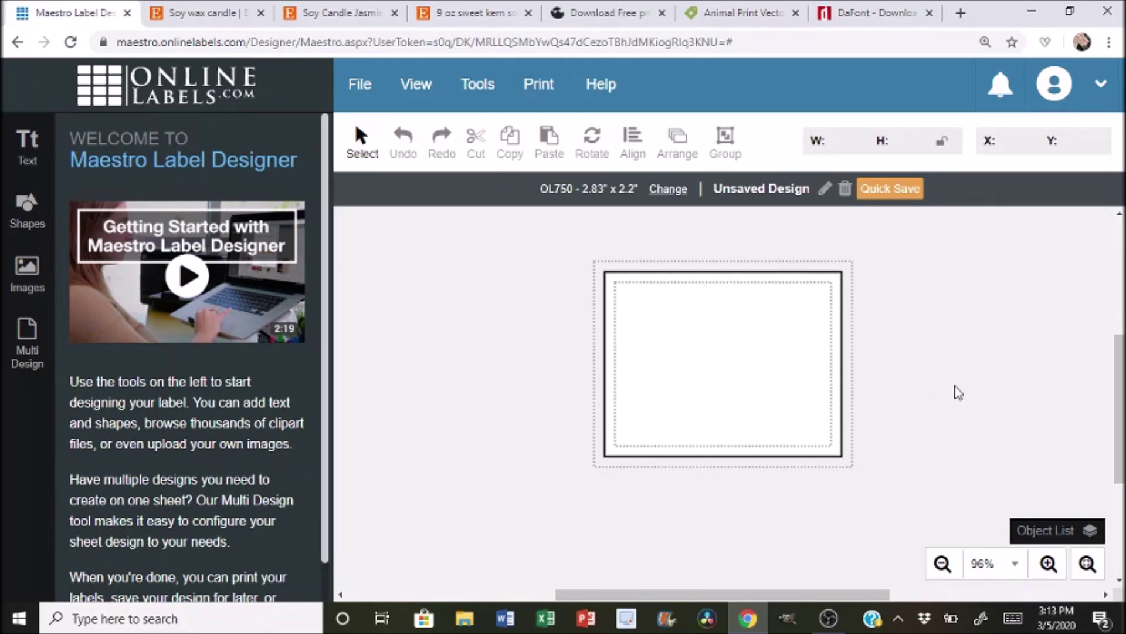
pyautogui.scroll(3, 958, 392)
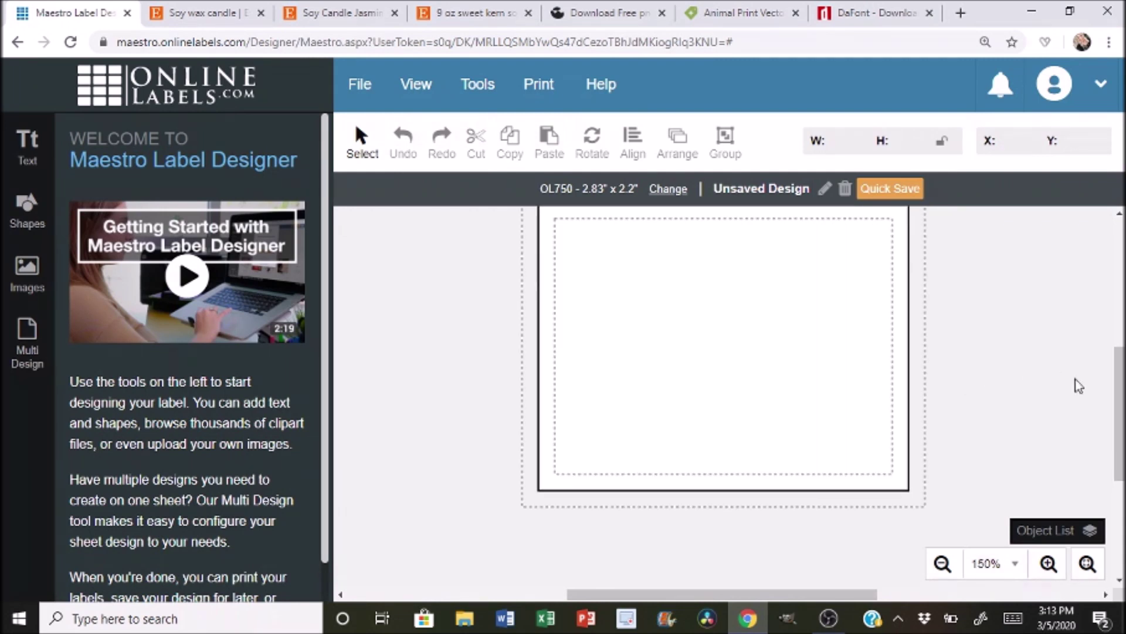
pyautogui.scroll(1, 1112, 384)
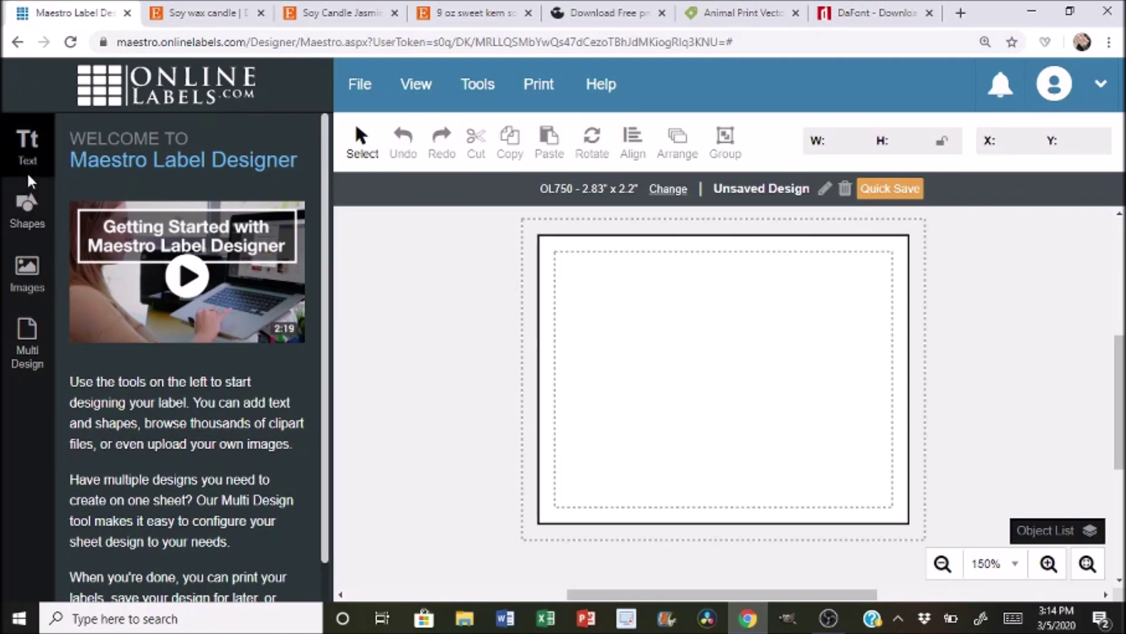
pyautogui.click(30, 216)
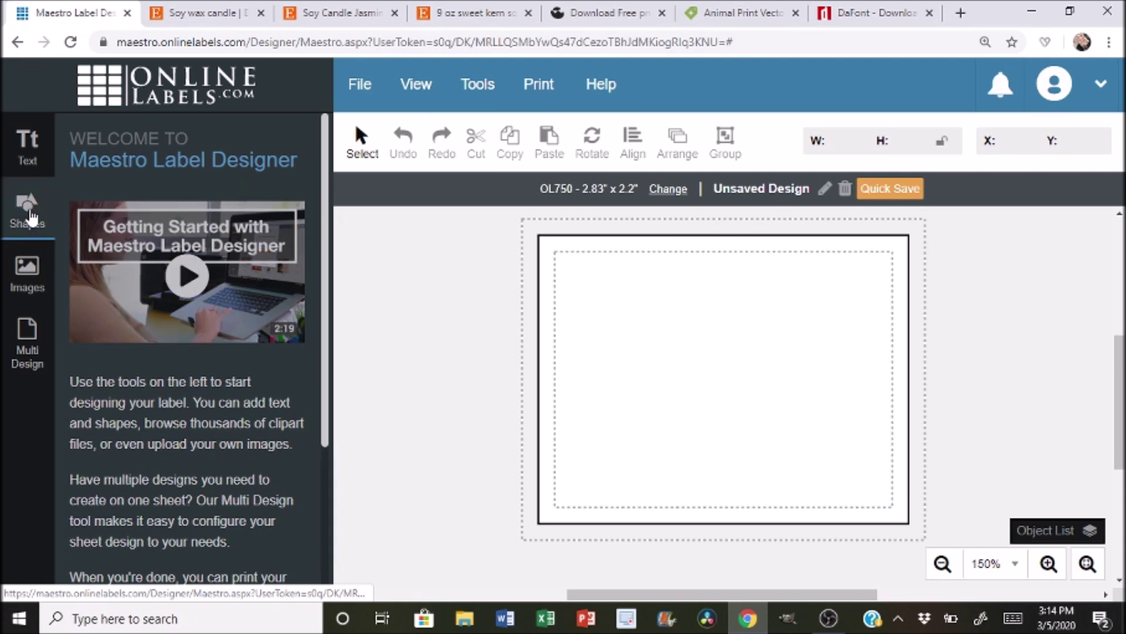
pyautogui.click(32, 281)
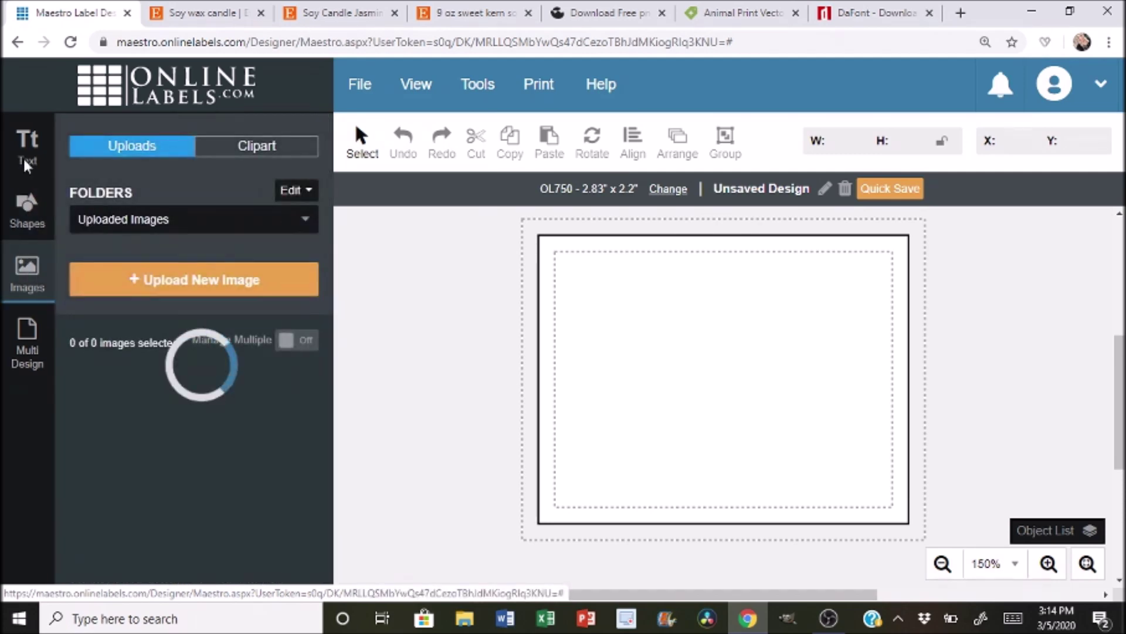
pyautogui.moveTo(124, 418)
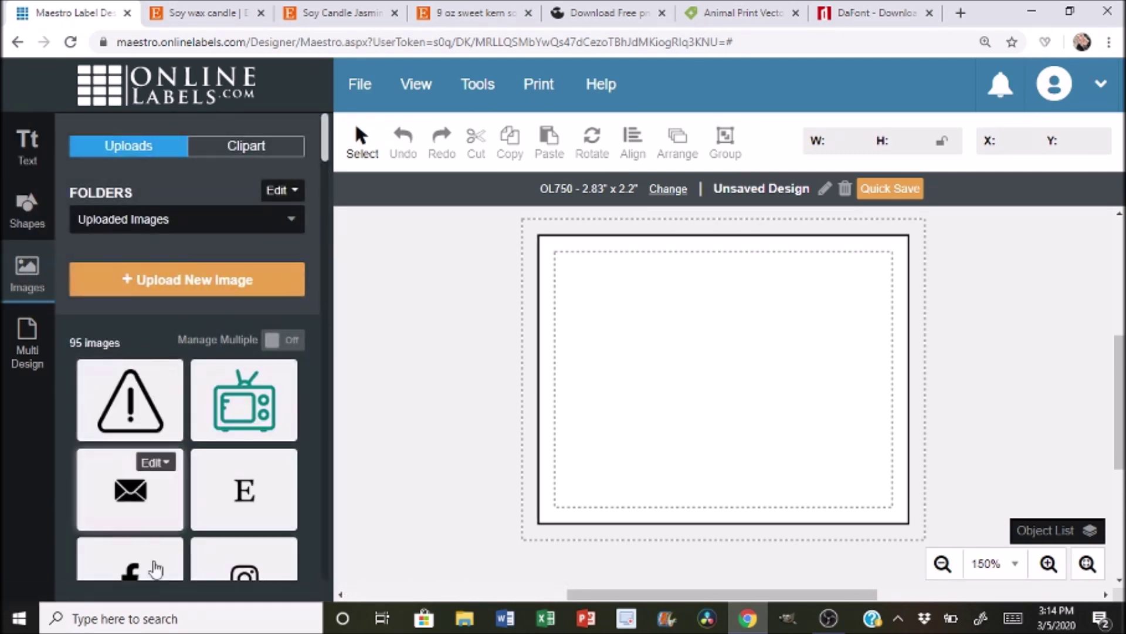
pyautogui.moveTo(270, 490)
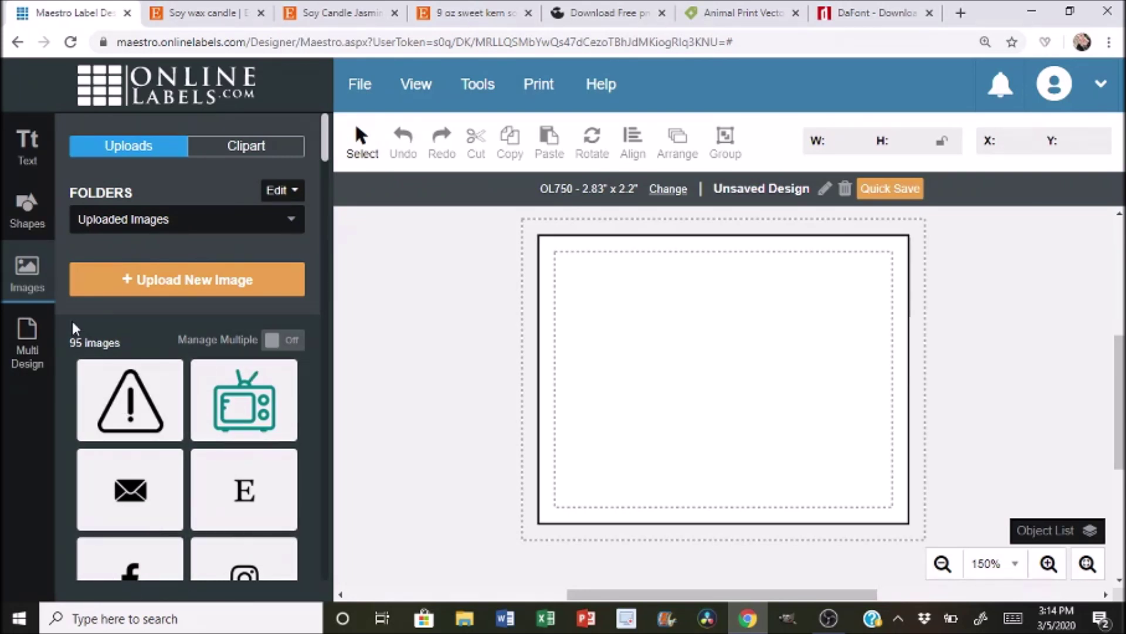
pyautogui.moveTo(151, 438)
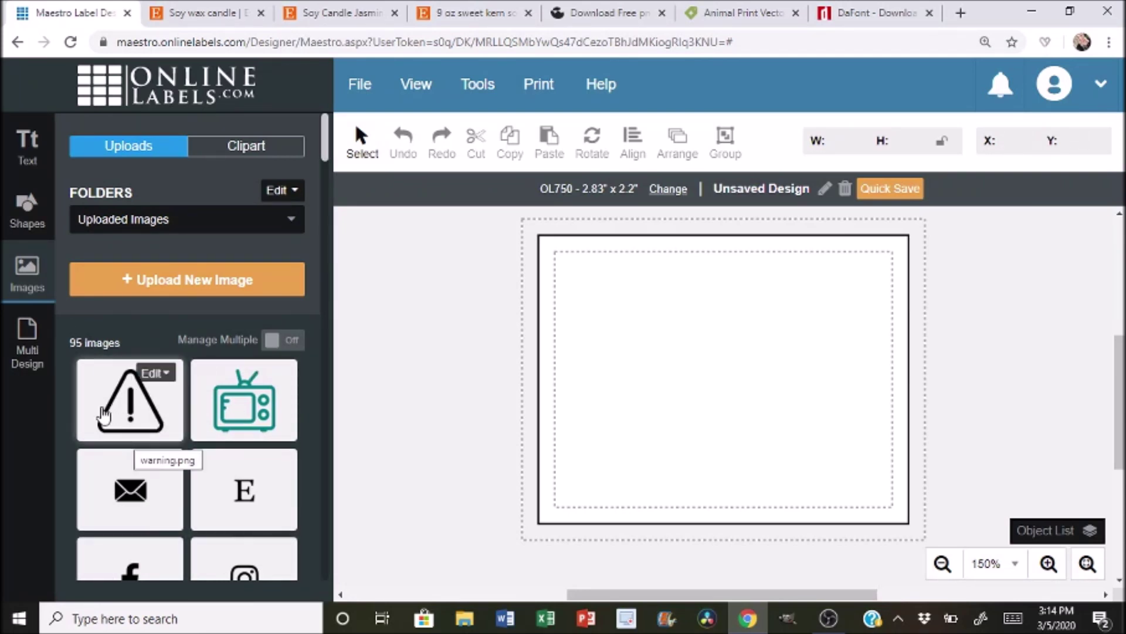
pyautogui.click(258, 148)
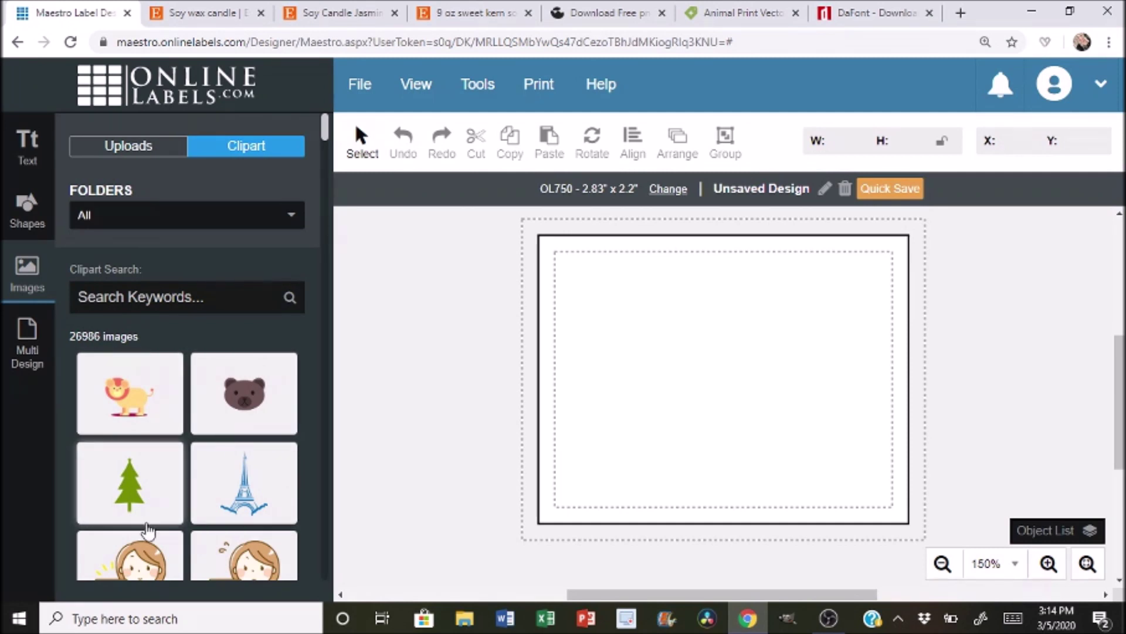
pyautogui.click(131, 146)
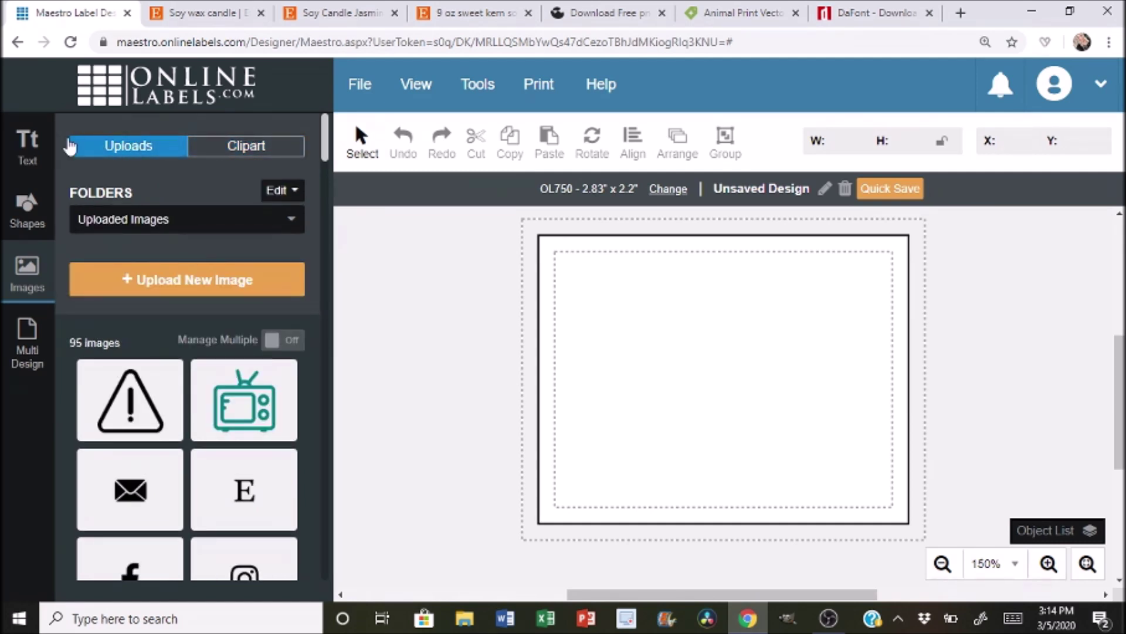
# Add a text box to the design and place it in the upper part of the label, at about X 0.65, Y 0.44
pyautogui.click(27, 146)
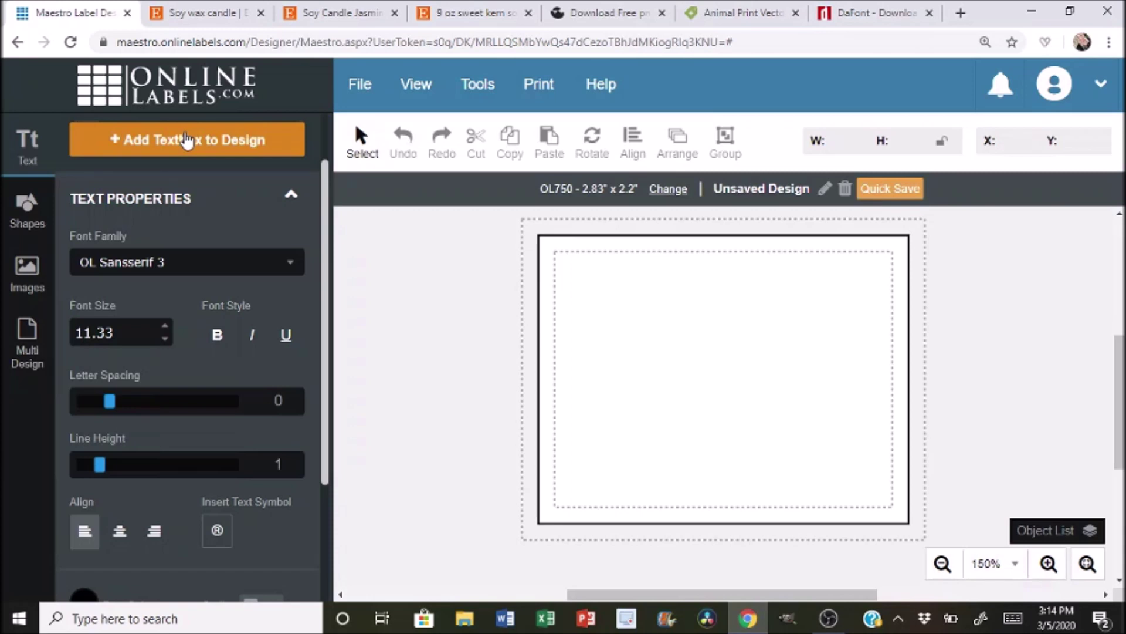
pyautogui.click(187, 141)
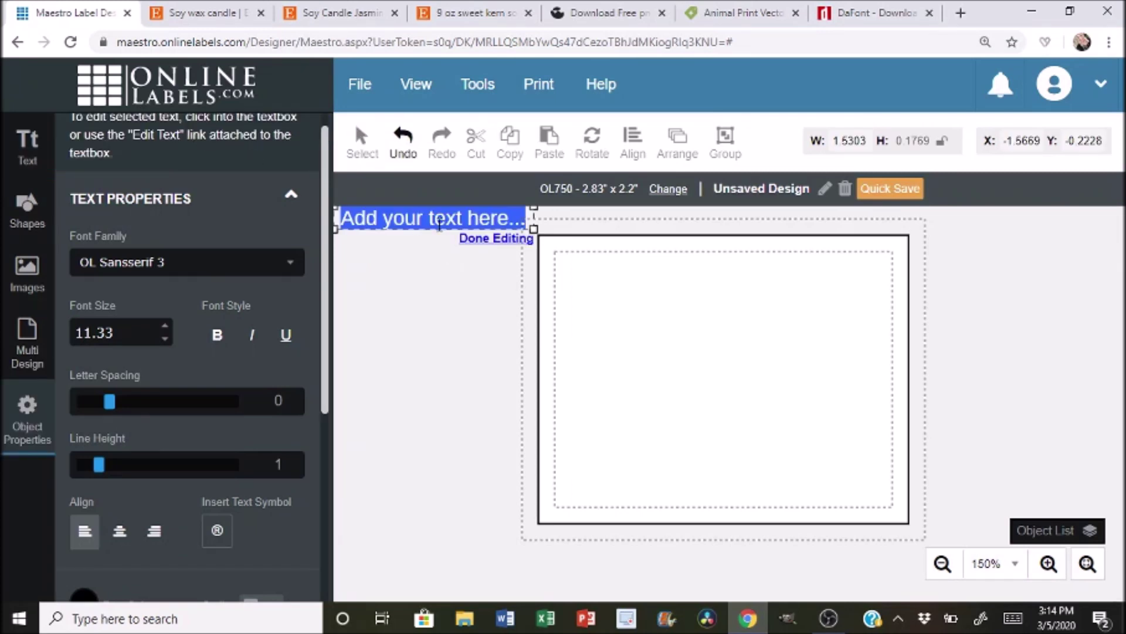
pyautogui.moveTo(438, 232); pyautogui.dragTo(732, 302)
pyautogui.click(733, 303)
pyautogui.doubleClick(734, 304)
pyautogui.click(735, 305)
pyautogui.doubleClick(734, 305)
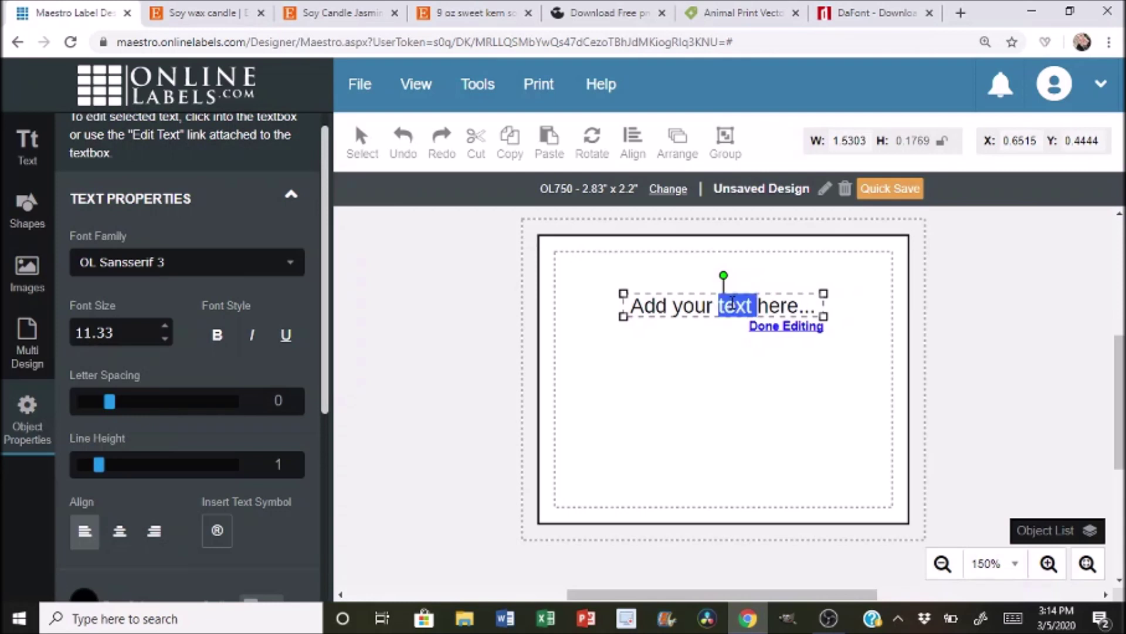
# Replace the placeholder text with "Sunshine Candle Co." and widen its box to about 1.57" so it fits on one line
pyautogui.click(816, 305)
pyautogui.press('BackSpace')
pyautogui.press('BackSpace')
pyautogui.press('BackSpace')
pyautogui.press('BackSpace')
pyautogui.press('BackSpace')
pyautogui.press('BackSpace')
pyautogui.press('BackSpace')
pyautogui.press('BackSpace')
pyautogui.press('BackSpace')
pyautogui.press('BackSpace')
pyautogui.press('BackSpace')
pyautogui.press('BackSpace')
pyautogui.press('BackSpace')
pyautogui.press('BackSpace')
pyautogui.press('BackSpace')
pyautogui.press('BackSpace')
pyautogui.press('BackSpace')
pyautogui.press('BackSpace')
pyautogui.press('BackSpace')
pyautogui.press('BackSpace')
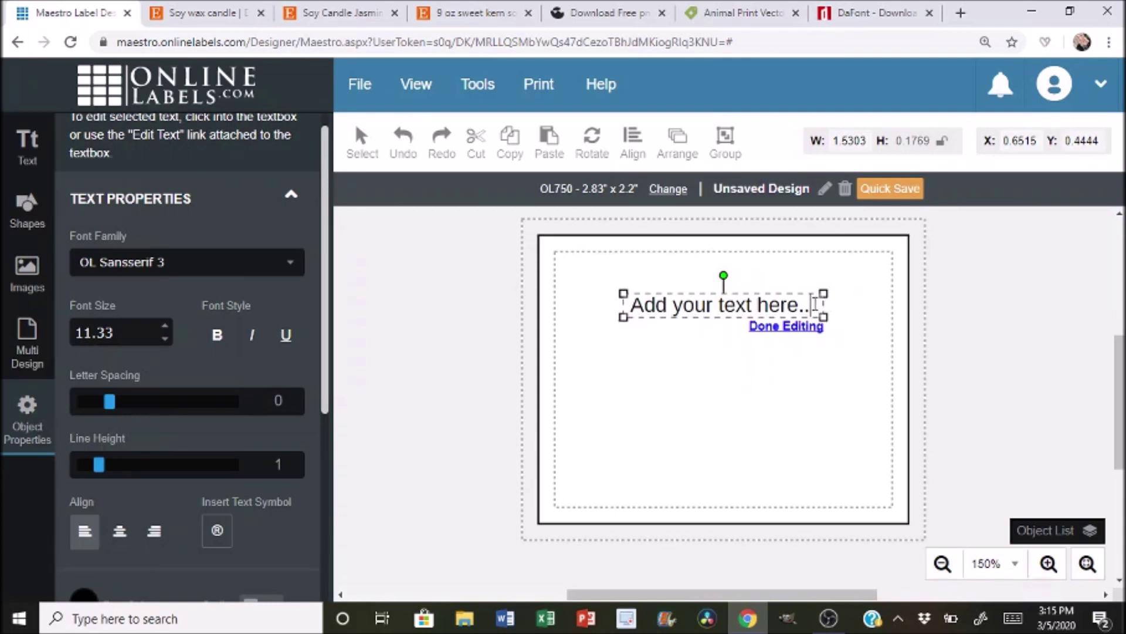
pyautogui.write('S')
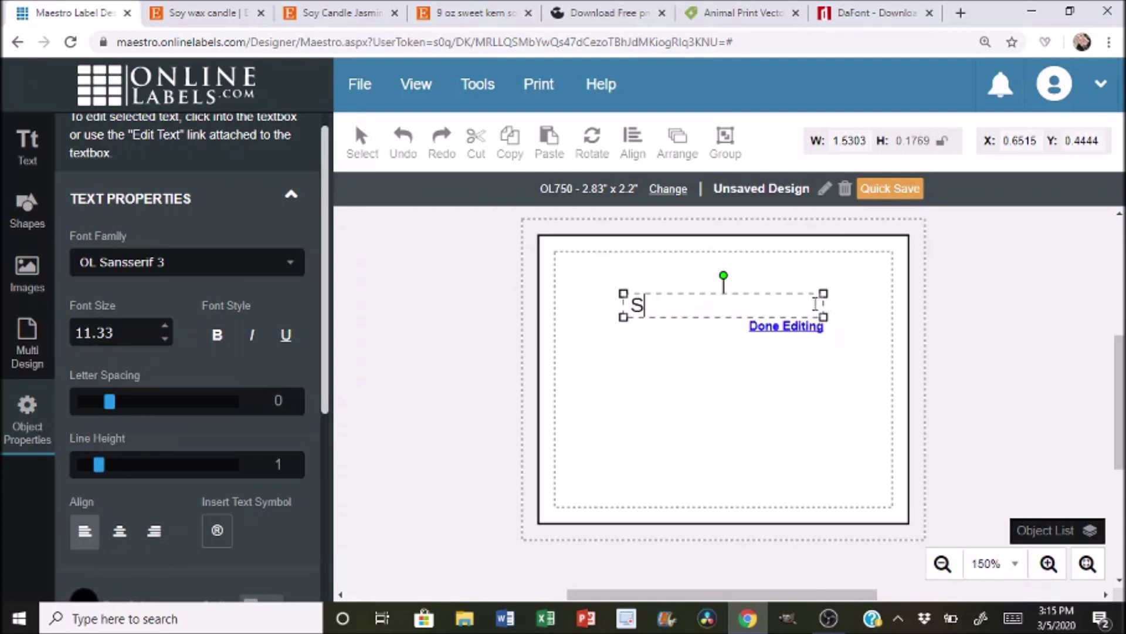
pyautogui.write('unshine Candle Co.')
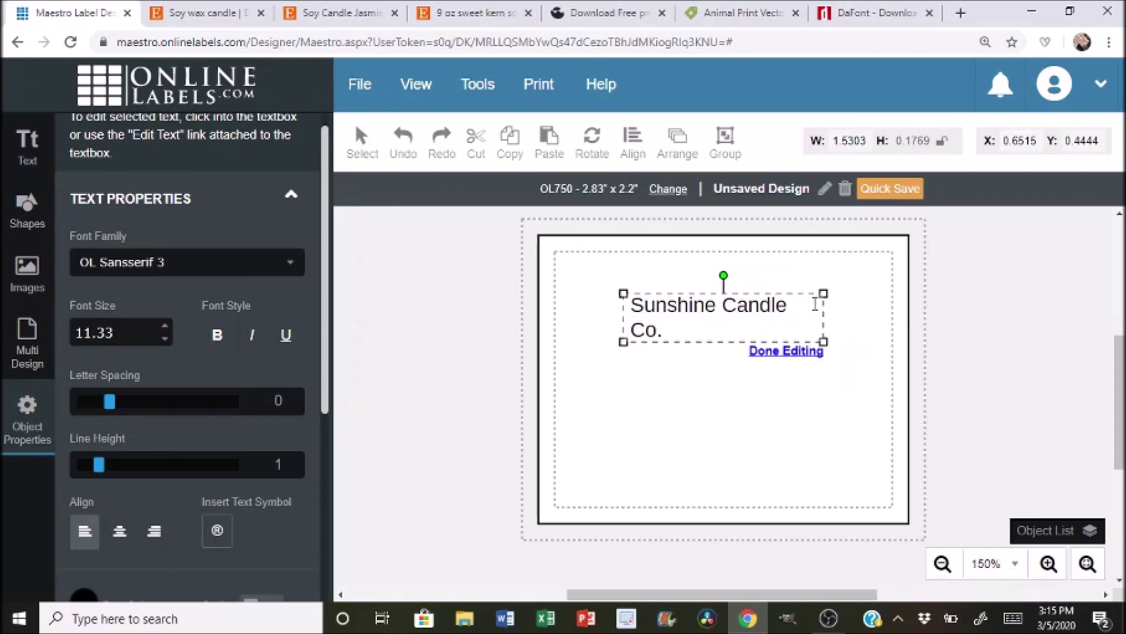
pyautogui.moveTo(824, 293); pyautogui.dragTo(830, 302)
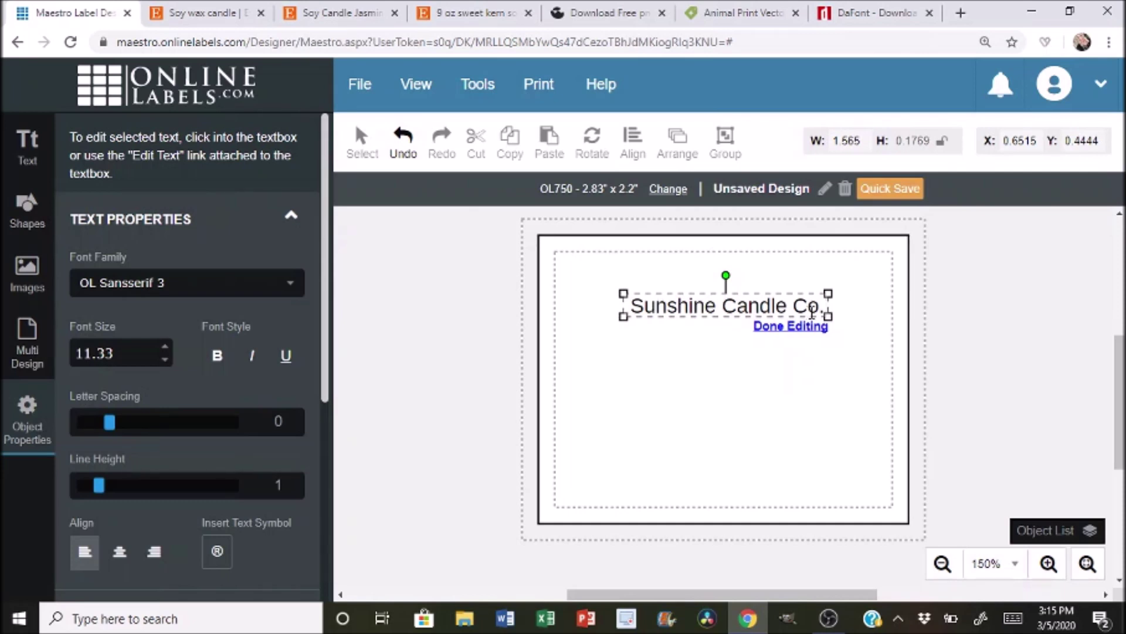
# Try the serif font Alike Angular on the "Sunshine Candle Co." text
pyautogui.moveTo(826, 306); pyautogui.dragTo(631, 318)
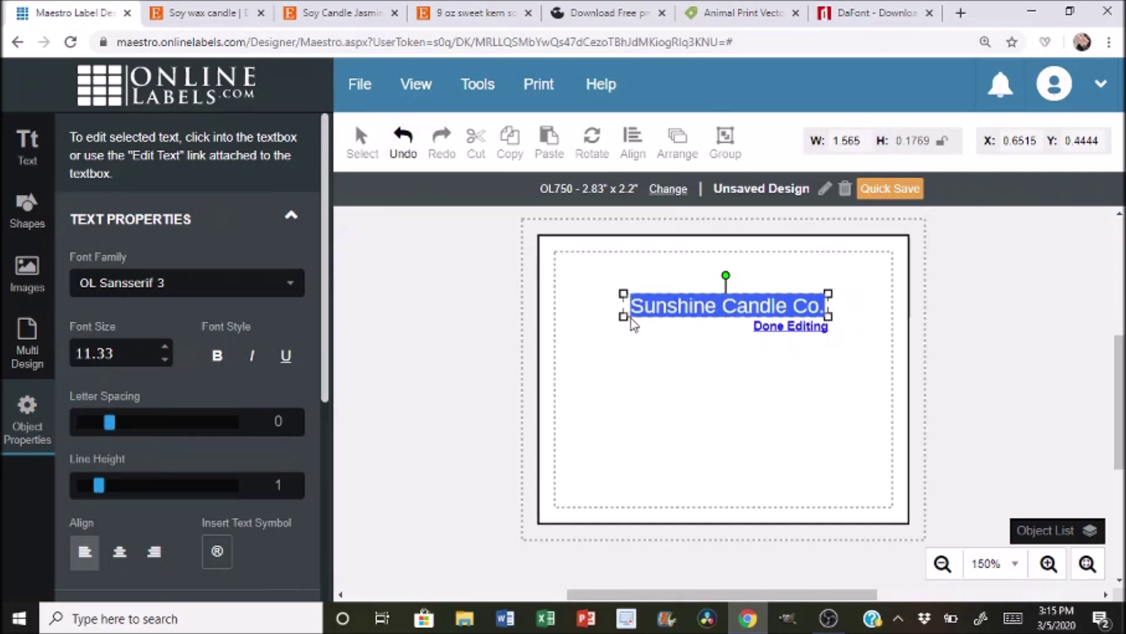
pyautogui.click(301, 292)
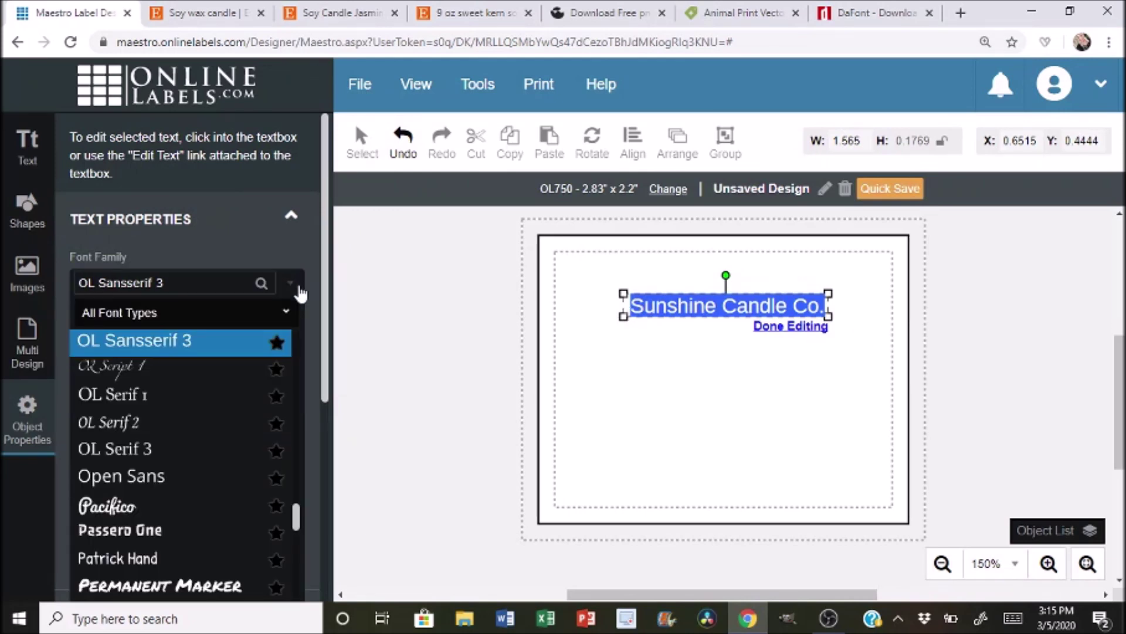
pyautogui.click(285, 311)
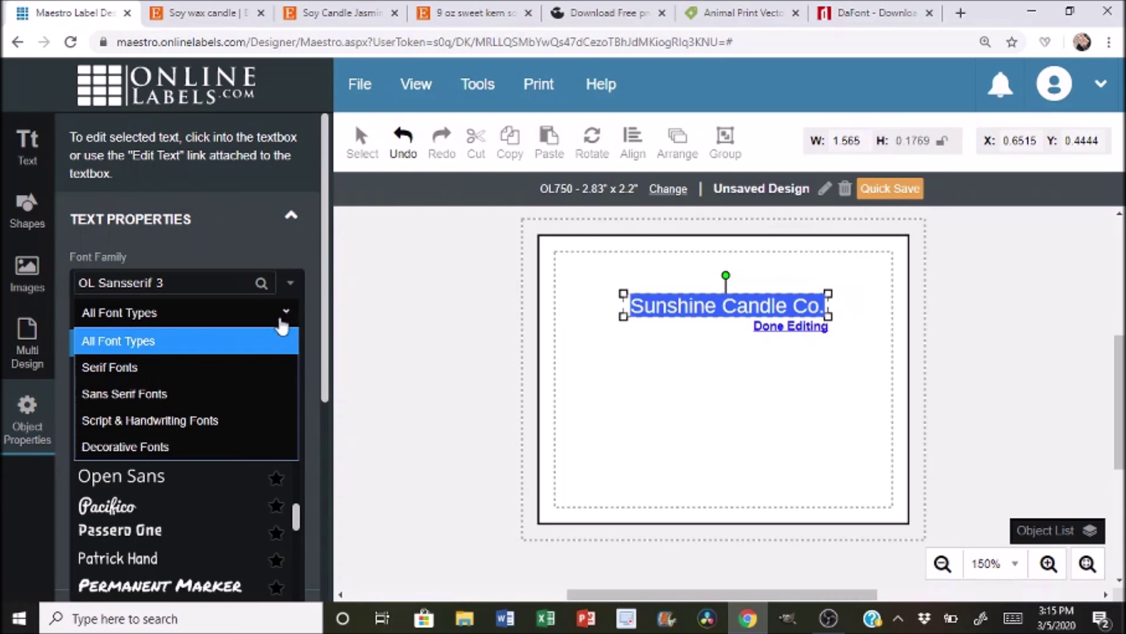
pyautogui.click(218, 368)
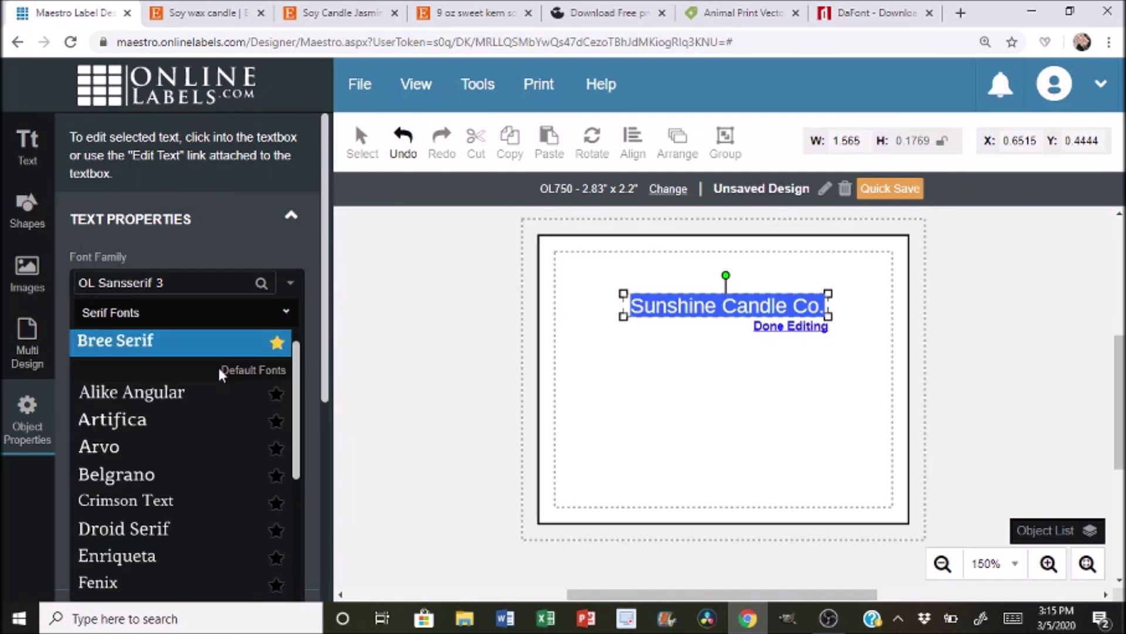
pyautogui.click(167, 408)
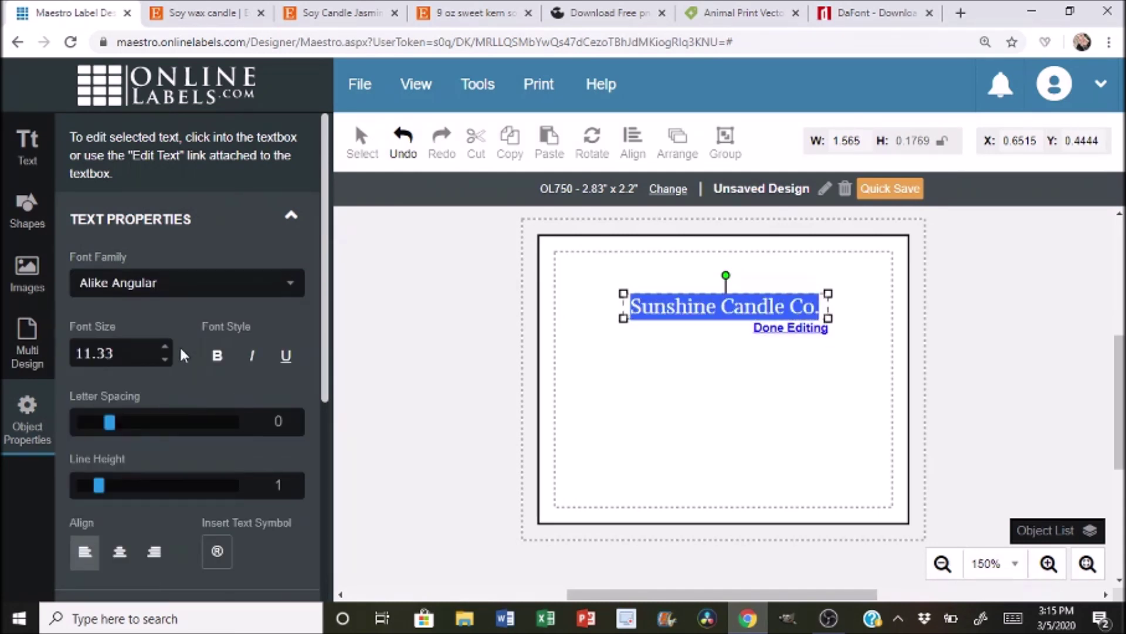
# Set the "Sunshine Candle Co." text to the sans serif font Capriola and widen its box to about 1.7" for one line
pyautogui.click(291, 292)
pyautogui.click(292, 291)
pyautogui.click(293, 291)
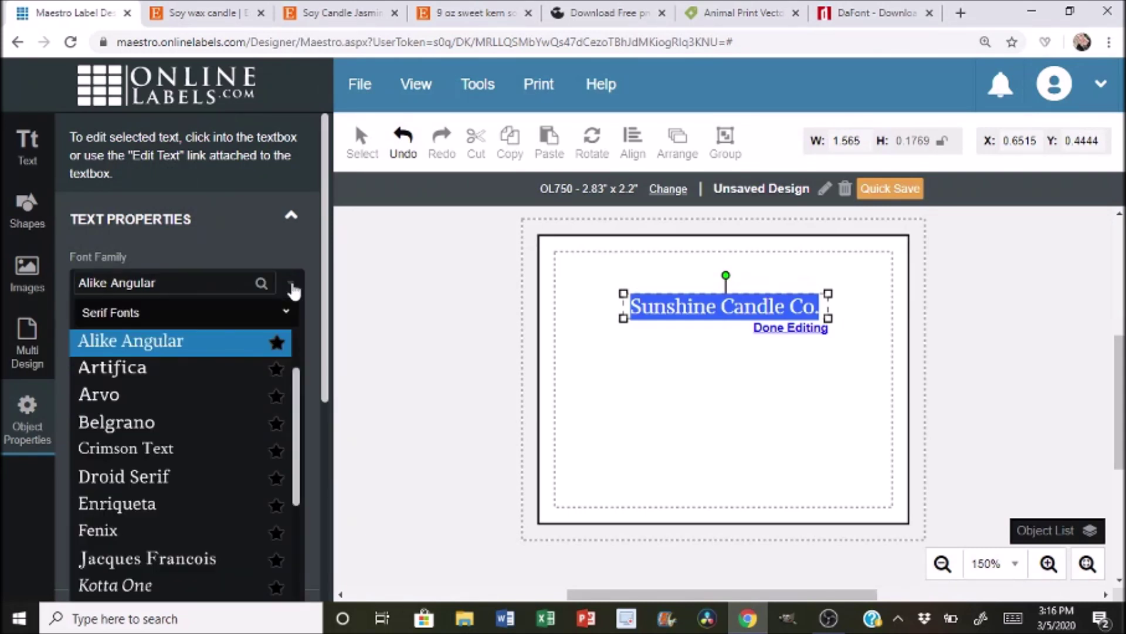
pyautogui.click(284, 314)
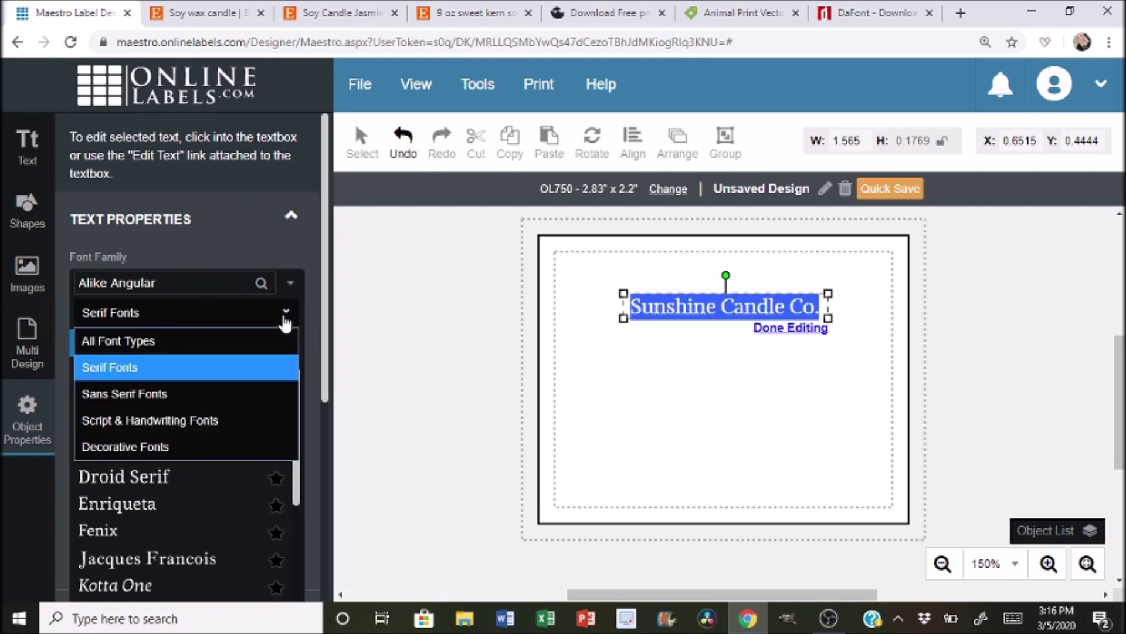
pyautogui.click(236, 396)
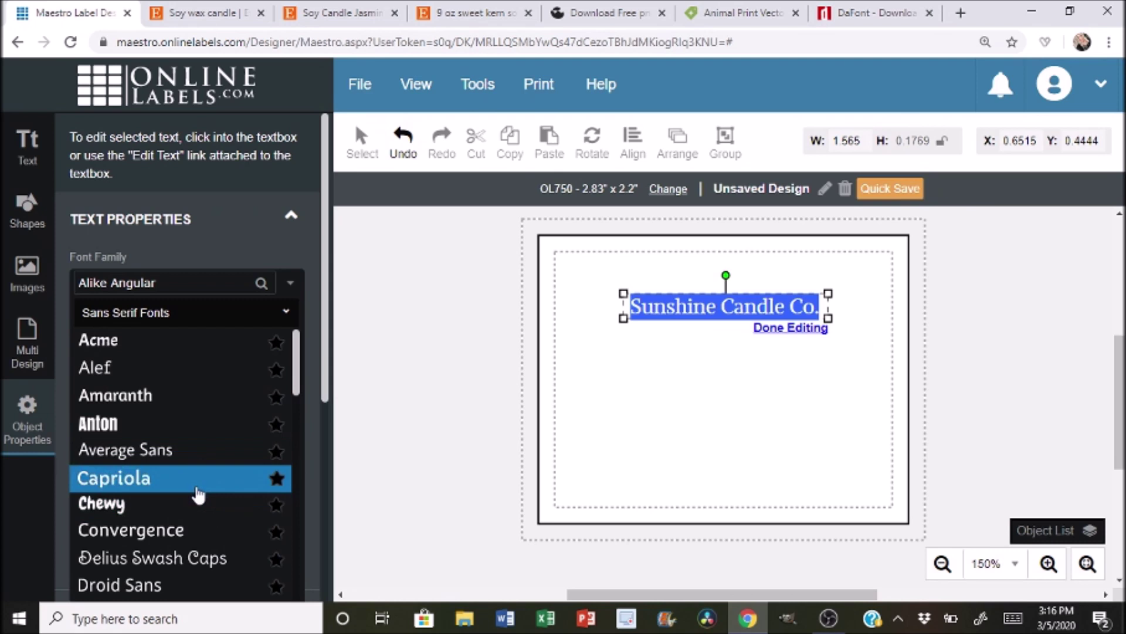
pyautogui.click(177, 488)
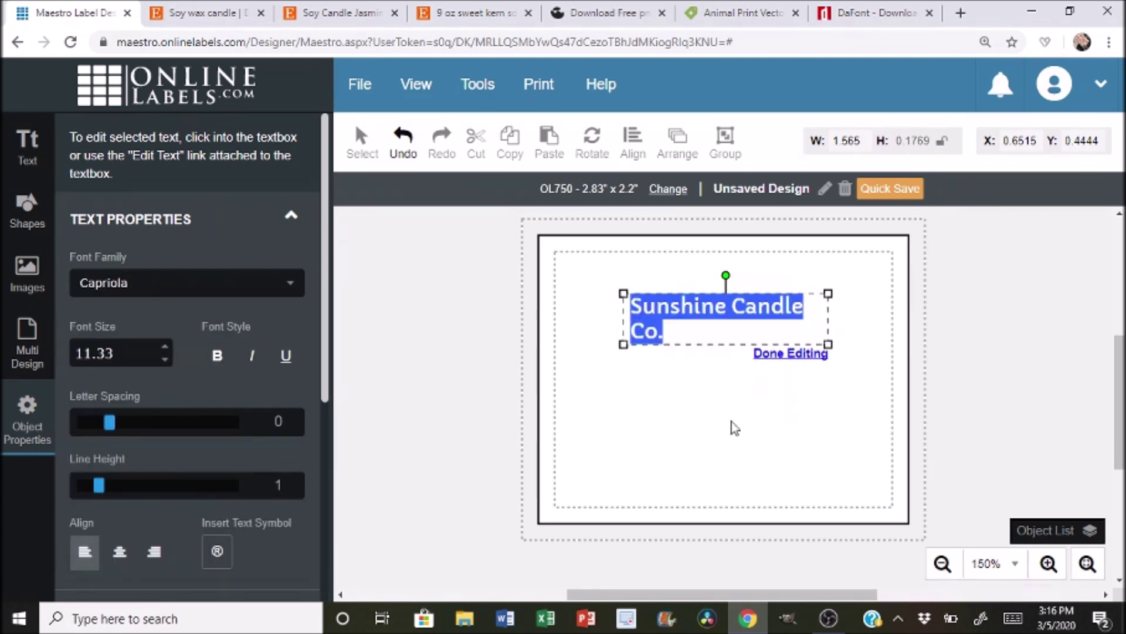
pyautogui.moveTo(828, 345); pyautogui.dragTo(847, 344)
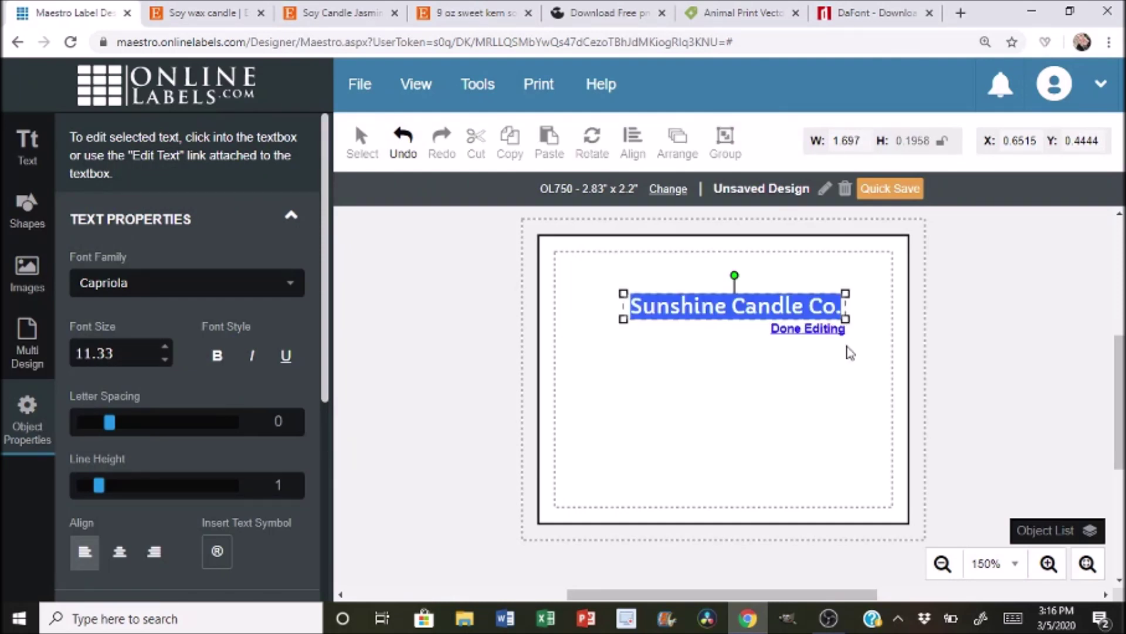
pyautogui.click(681, 355)
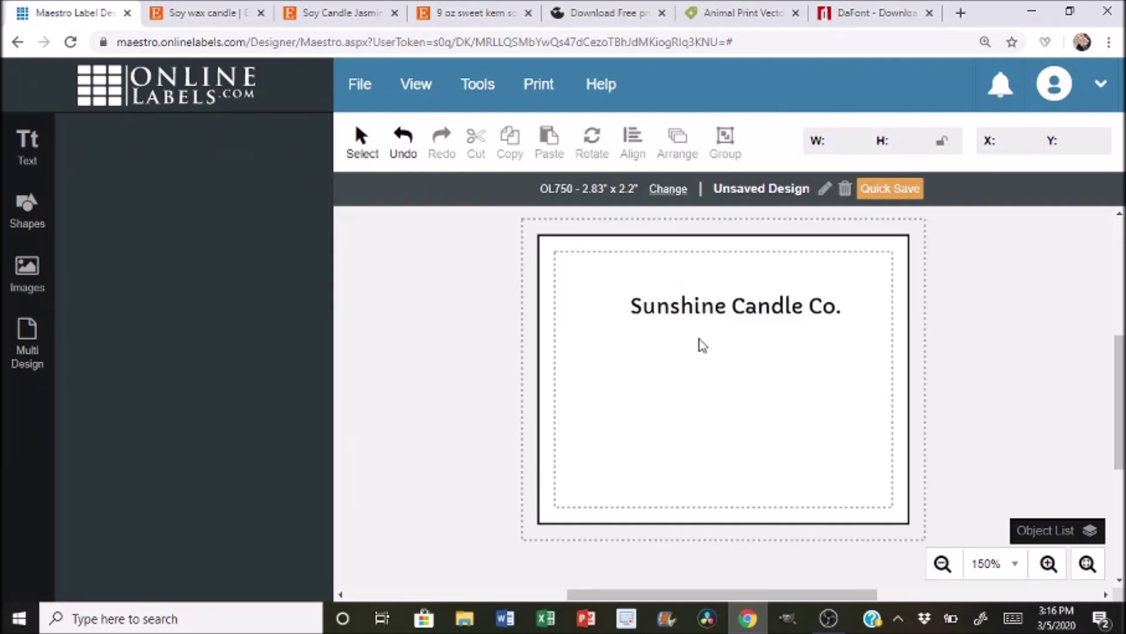
# Set the company name's font size to 9 and letter spacing to 1.5, fitting the box width to about 1.71"
pyautogui.click(730, 315)
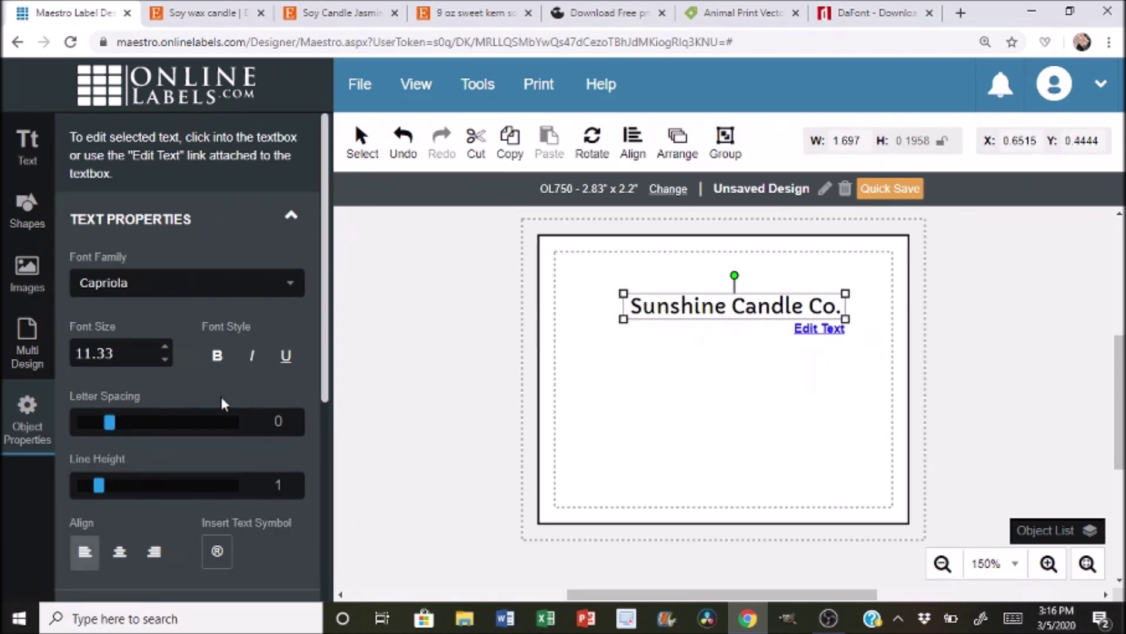
pyautogui.click(166, 360)
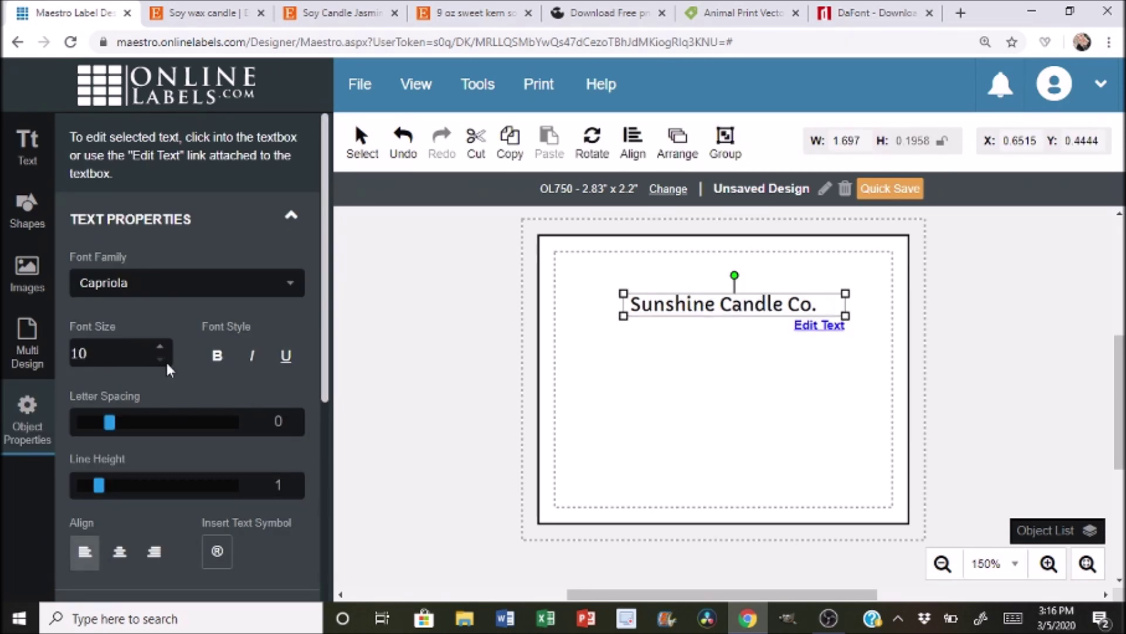
pyautogui.click(166, 359)
pyautogui.moveTo(845, 313); pyautogui.dragTo(803, 311)
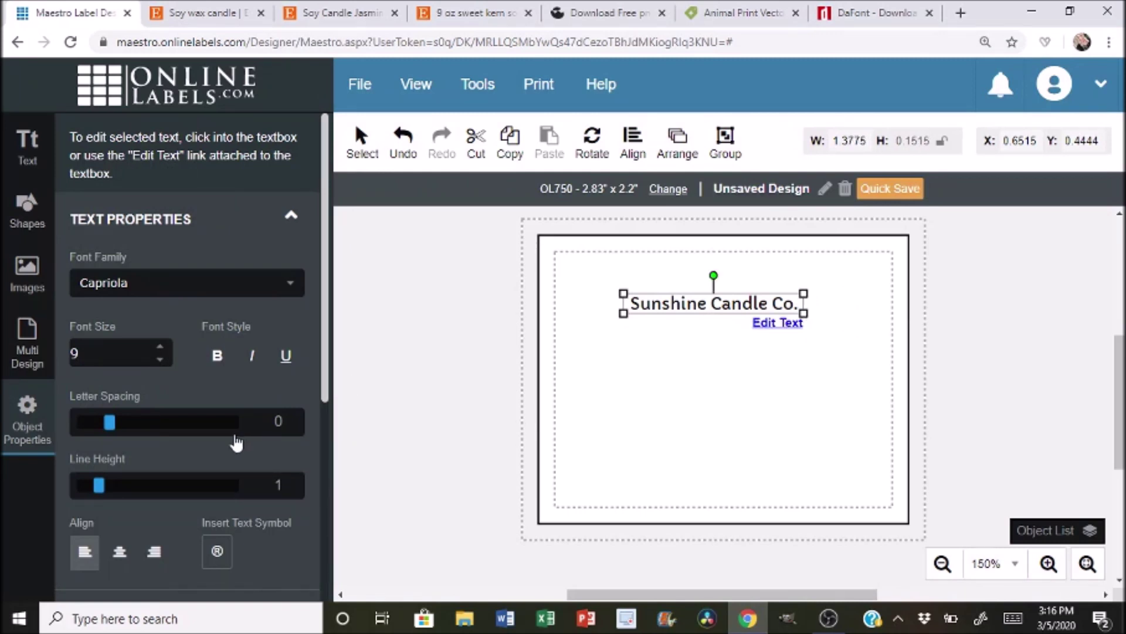
pyautogui.moveTo(111, 430); pyautogui.dragTo(126, 431)
pyautogui.moveTo(802, 327); pyautogui.dragTo(847, 332)
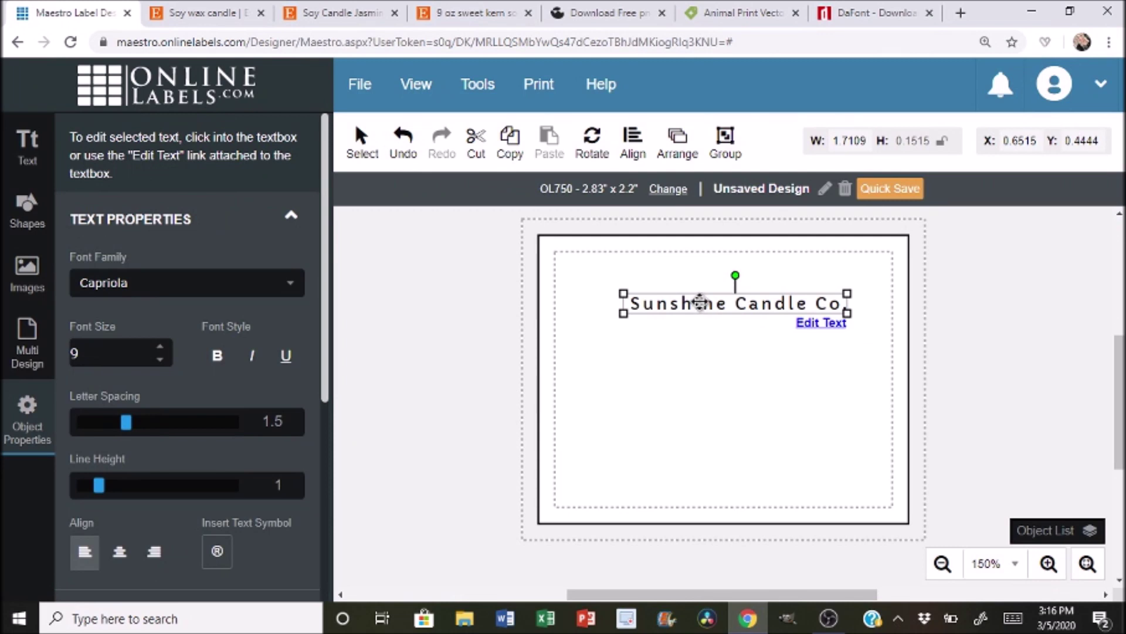
# Move the company name down and center it horizontally on the label, at about X 0.56, Y 0.84
pyautogui.moveTo(710, 306); pyautogui.dragTo(698, 358)
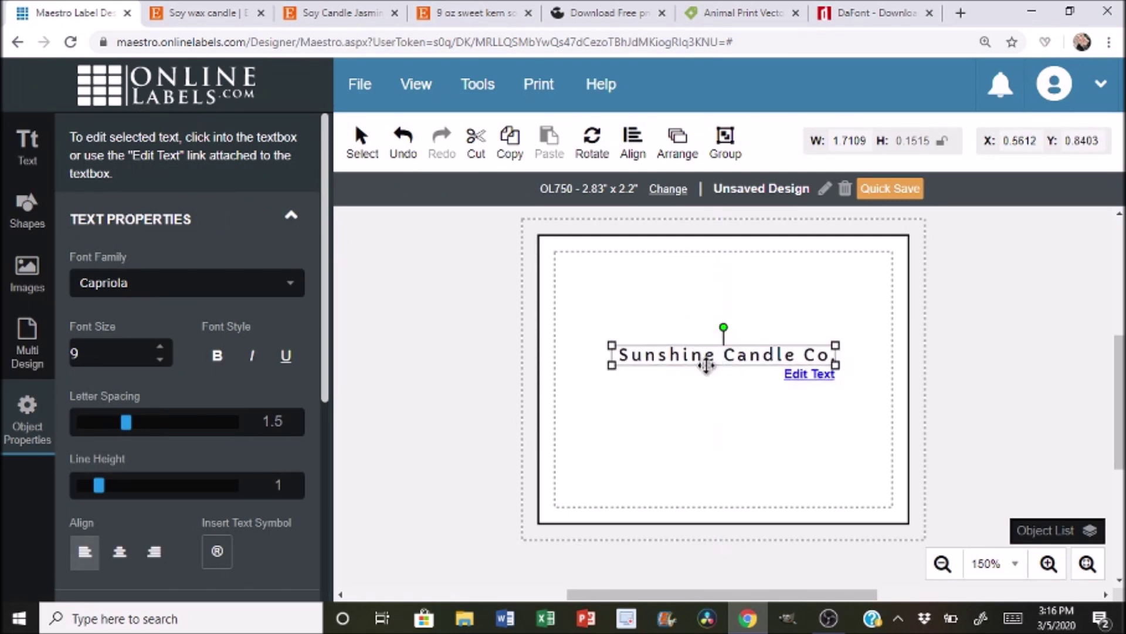
pyautogui.click(743, 430)
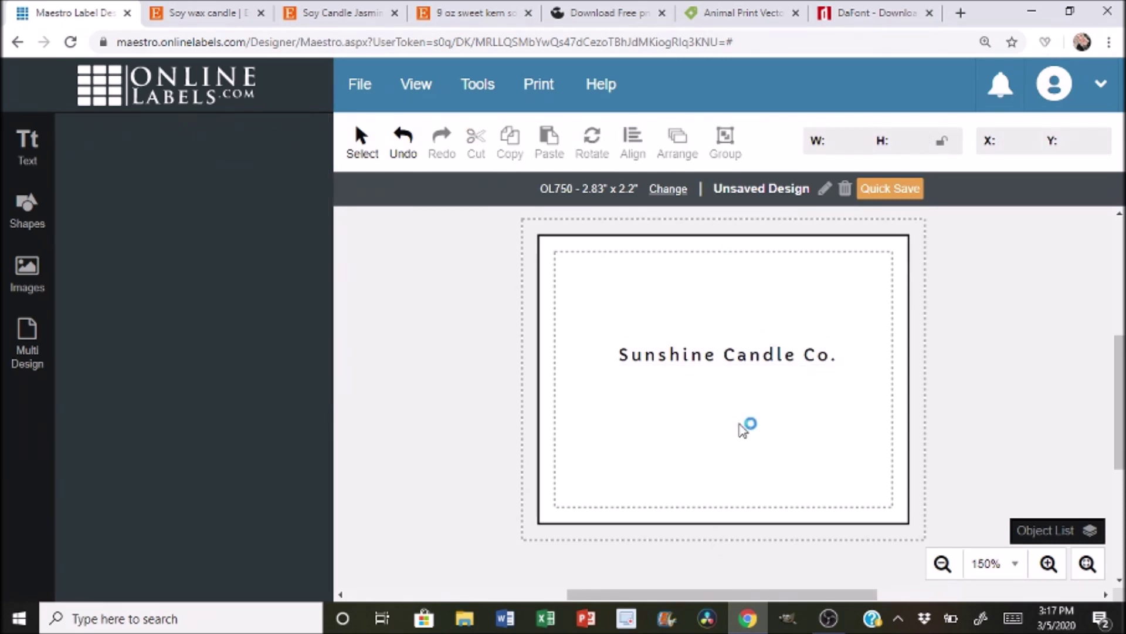
pyautogui.click(704, 362)
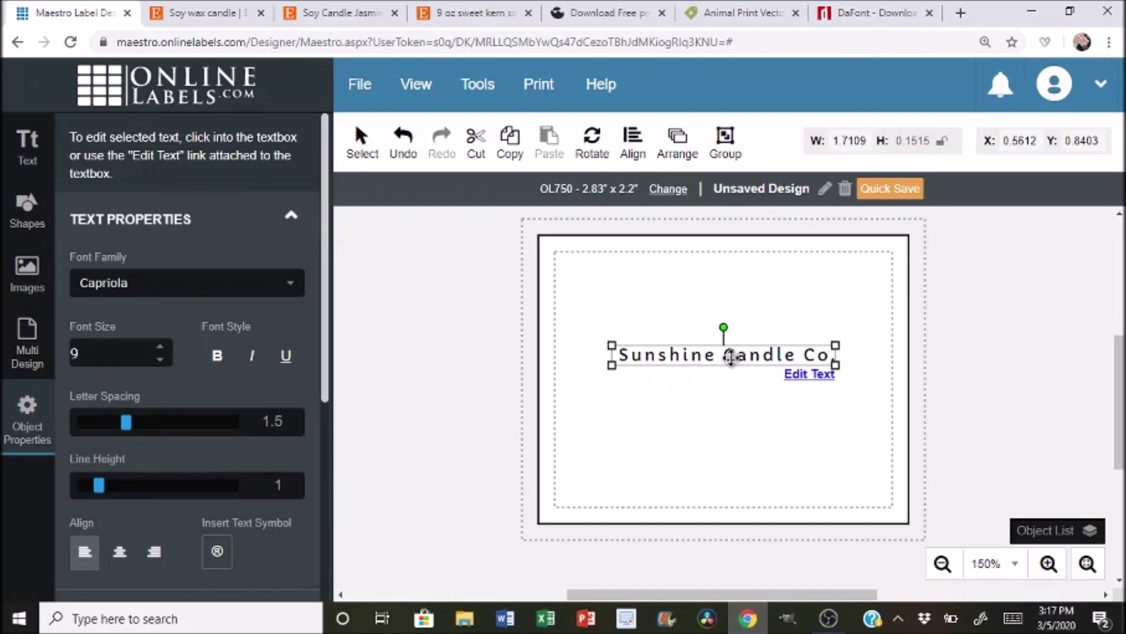
# Try the company name lower on the label, and move it up to about X 0.57, Y 0.50
pyautogui.moveTo(730, 358); pyautogui.dragTo(731, 383)
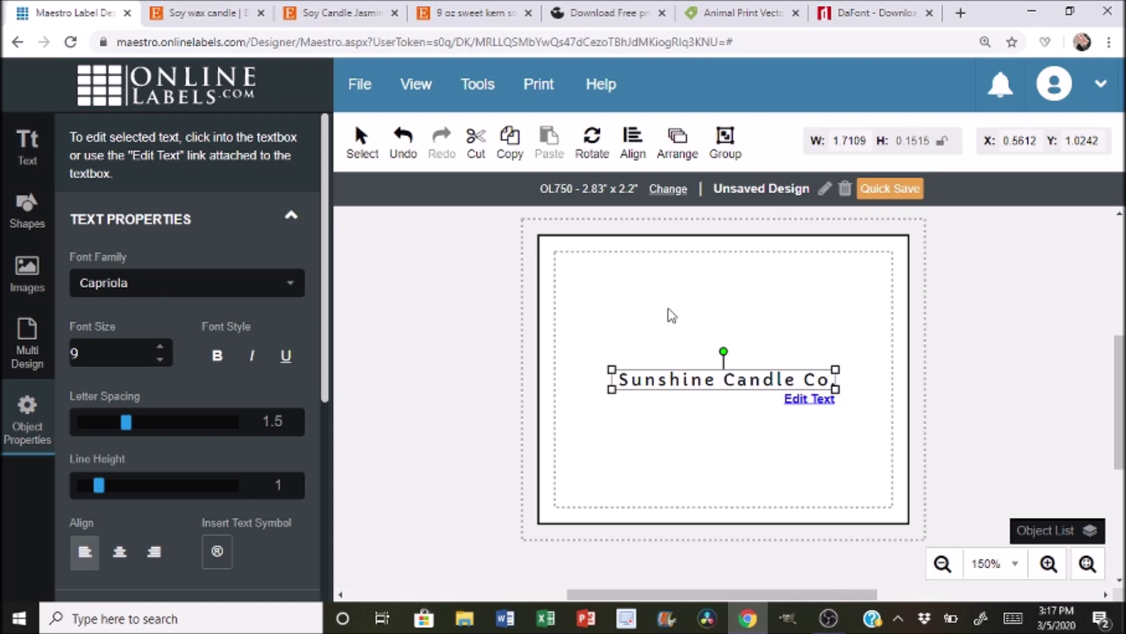
pyautogui.click(694, 320)
pyautogui.click(733, 387)
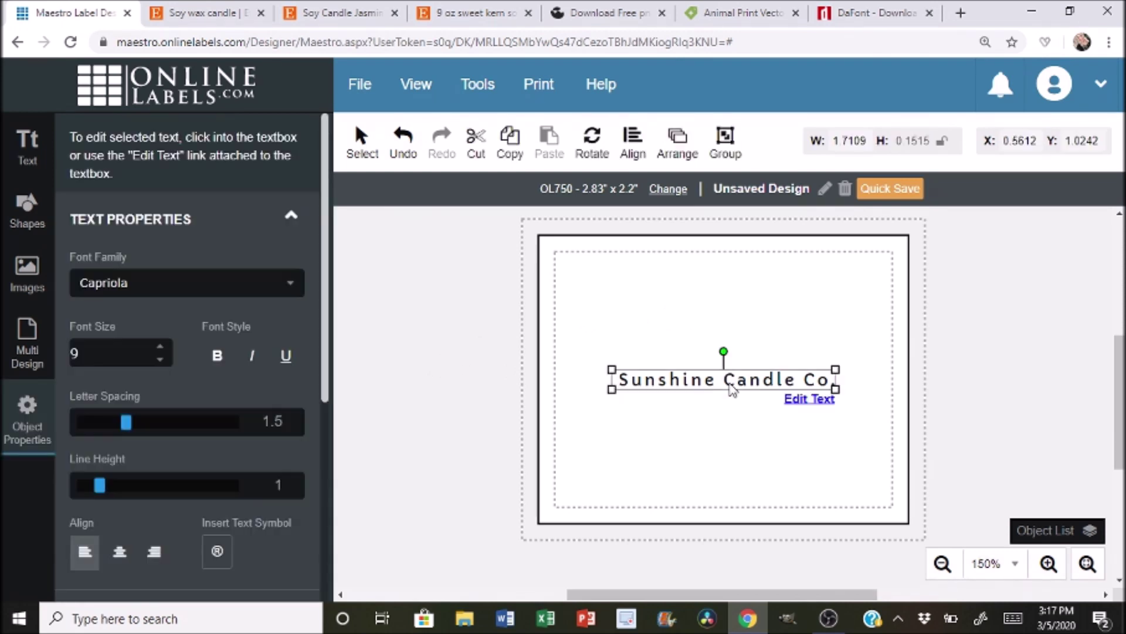
pyautogui.moveTo(727, 379); pyautogui.dragTo(717, 311)
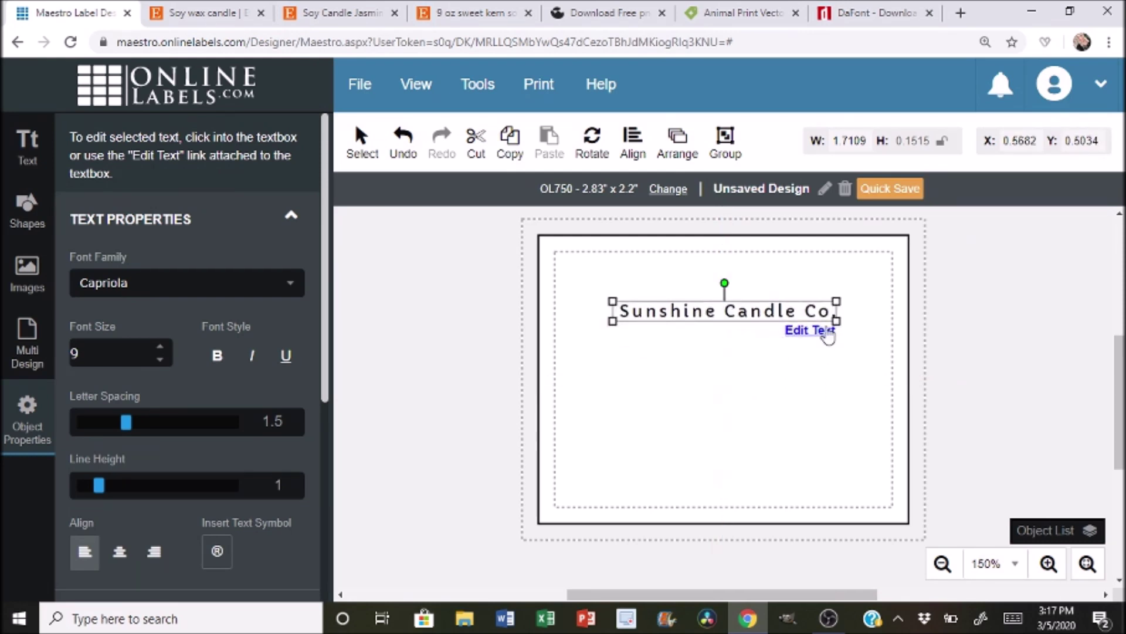
# Fit the company name's box to a width of about 1.72" and recenter it at about X 0.55, Y 0.49
pyautogui.moveTo(836, 321); pyautogui.dragTo(877, 326)
pyautogui.moveTo(722, 312); pyautogui.dragTo(713, 314)
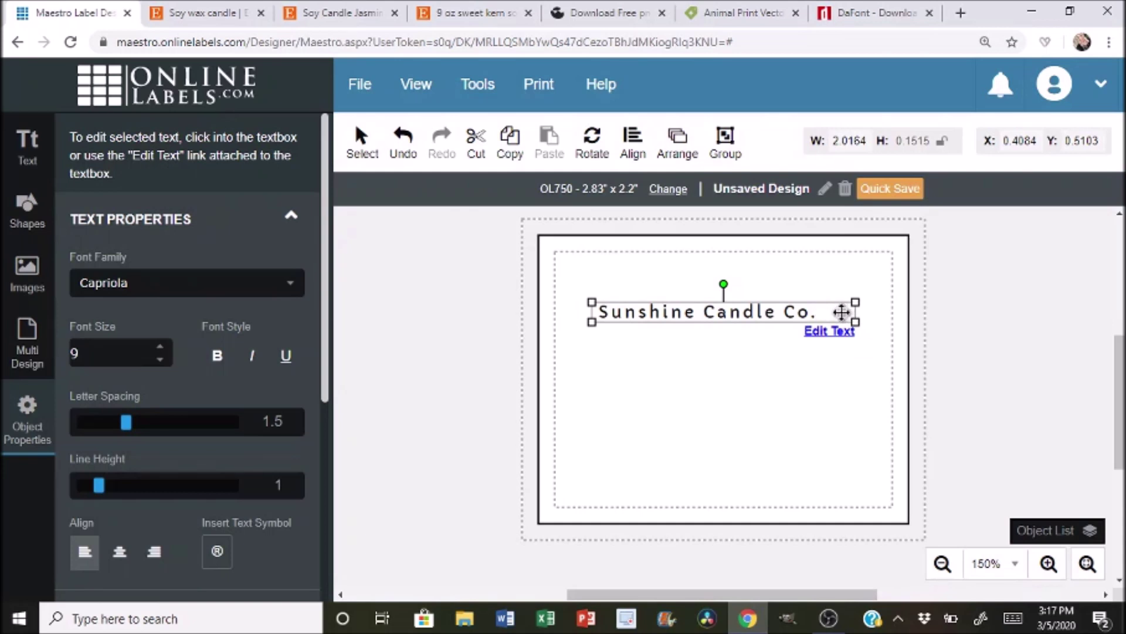
pyautogui.moveTo(856, 322); pyautogui.dragTo(818, 322)
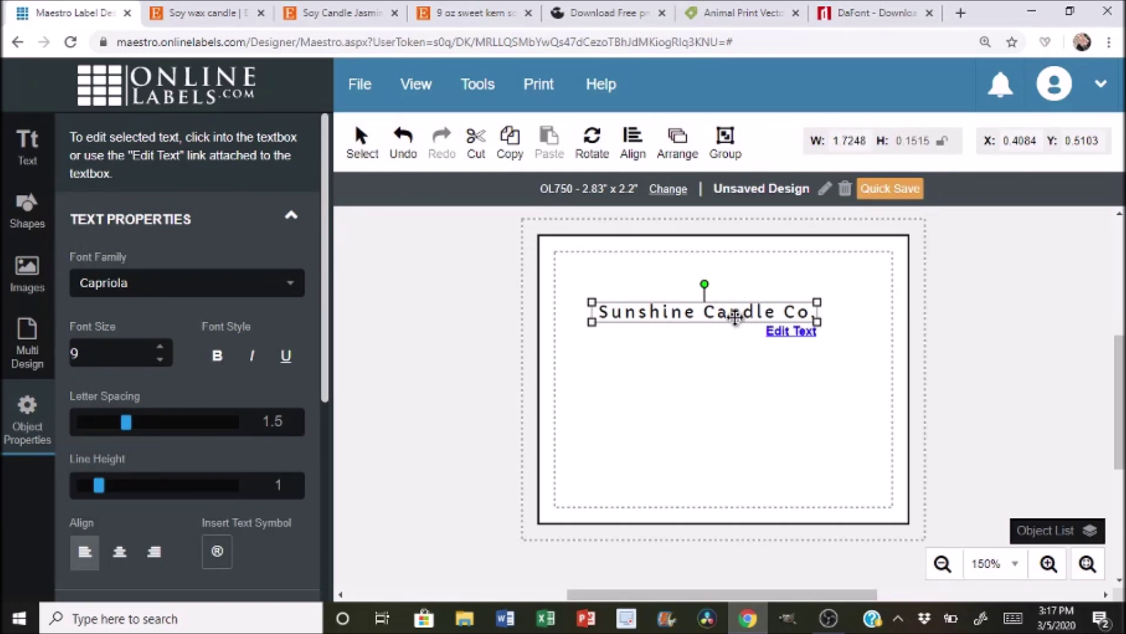
pyautogui.moveTo(715, 316); pyautogui.dragTo(728, 313)
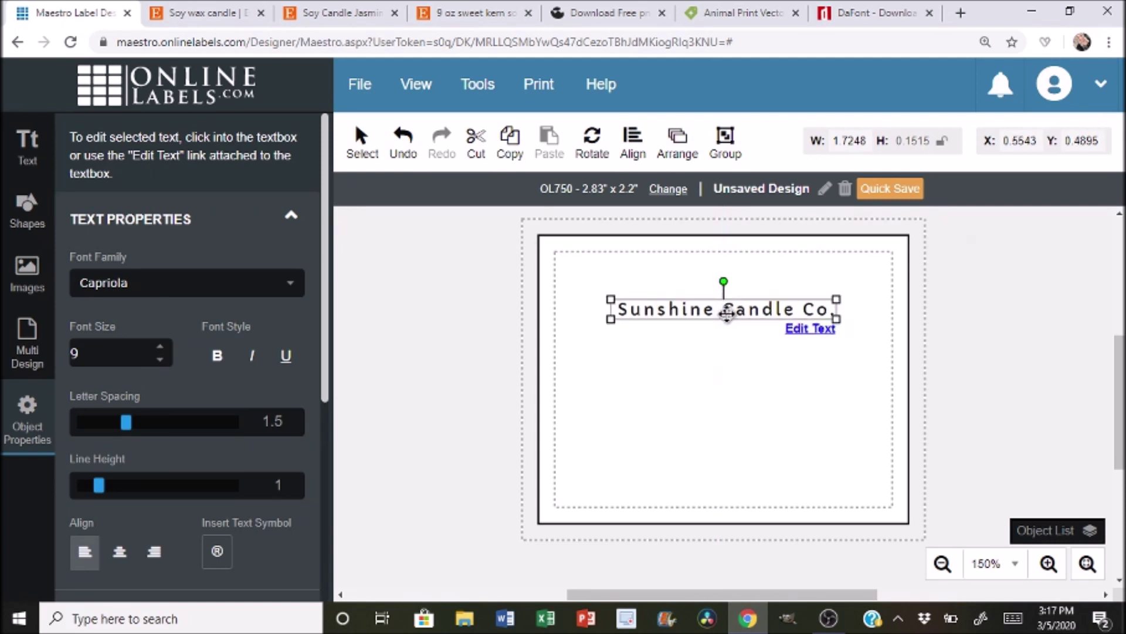
pyautogui.click(703, 400)
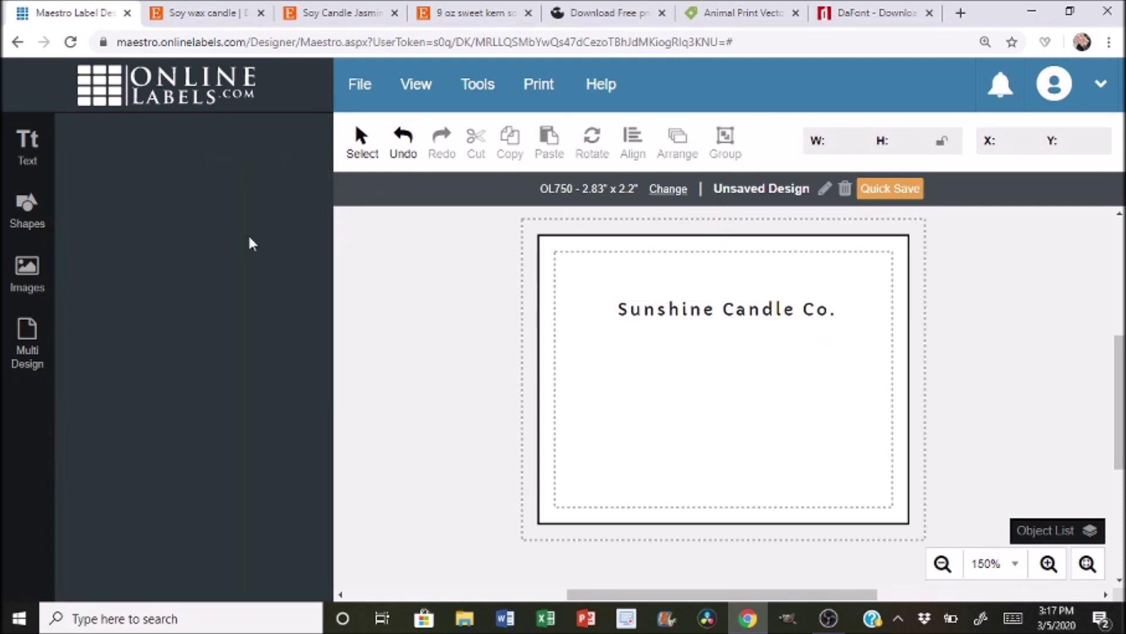
# Add a "Blueberry Patch" text box centered below the company name, with its box narrowed to about 1.4"
pyautogui.click(15, 156)
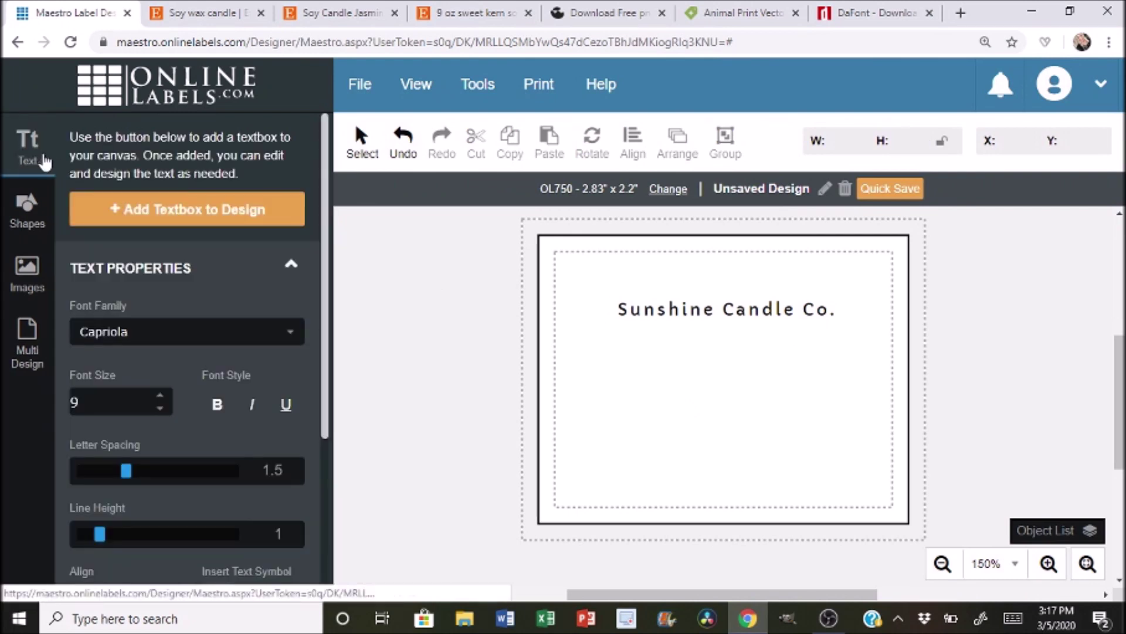
pyautogui.click(179, 210)
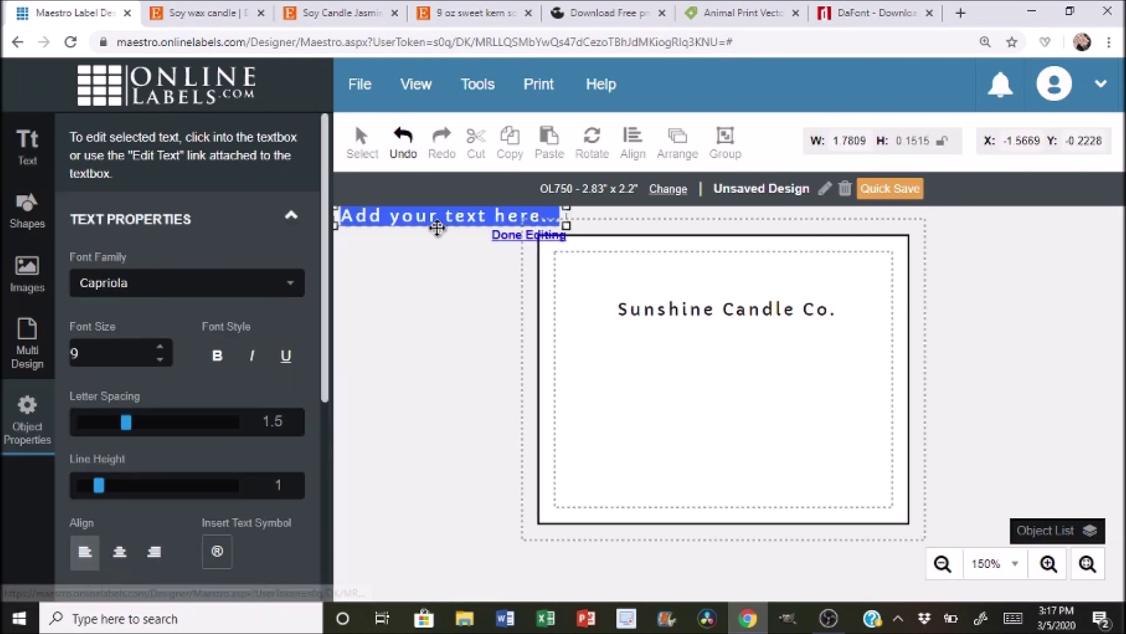
pyautogui.moveTo(452, 221); pyautogui.dragTo(744, 385)
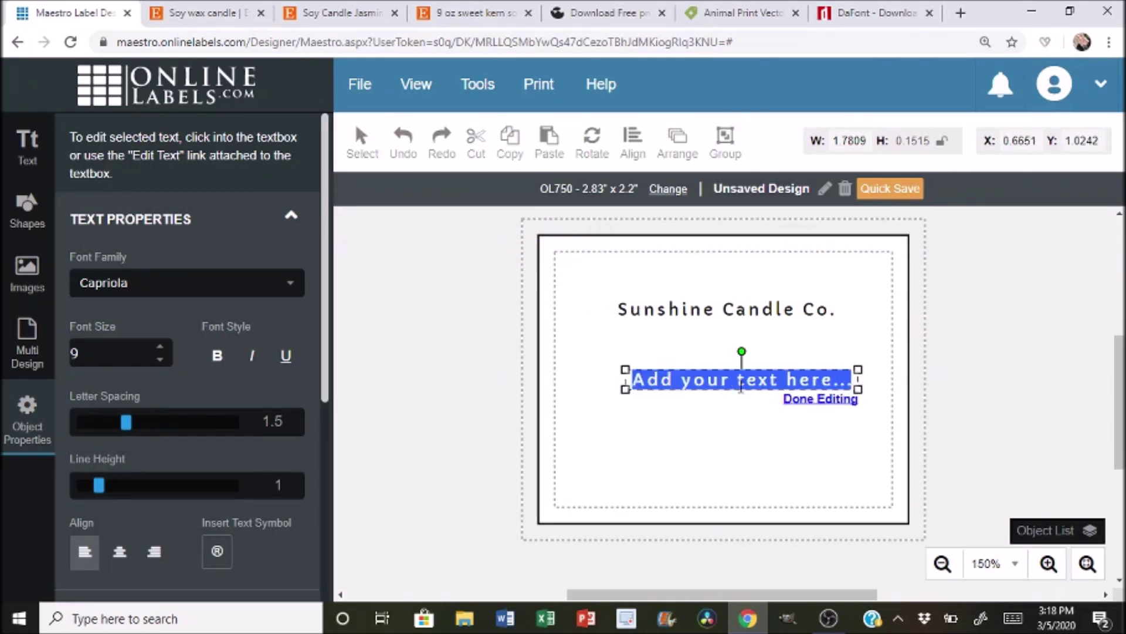
pyautogui.write('Bluebe')
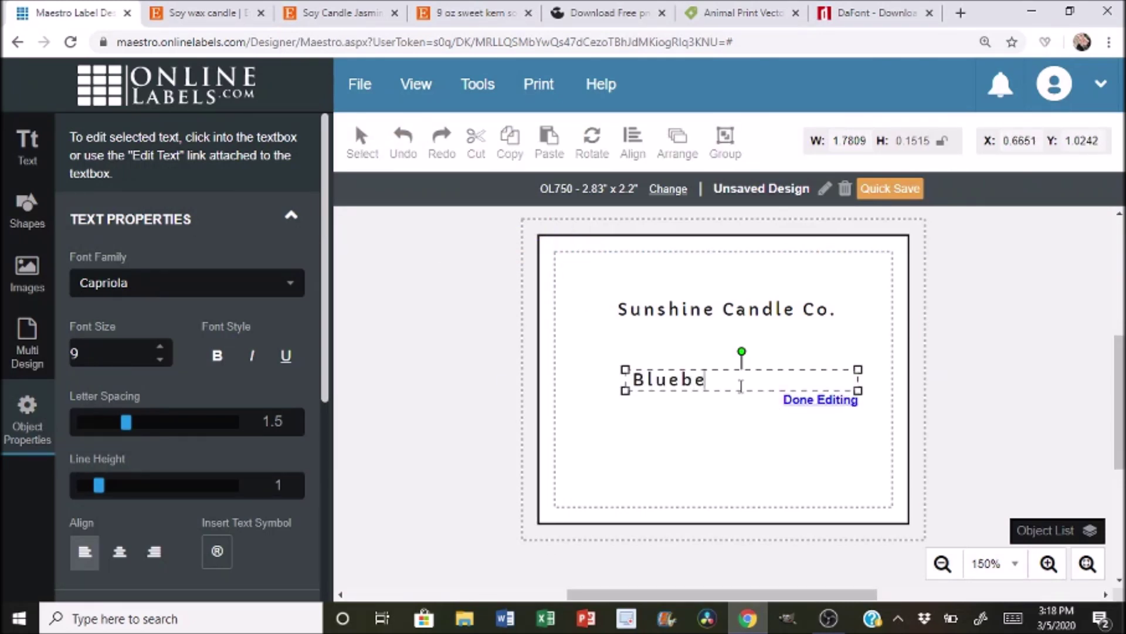
pyautogui.write('rry Patch')
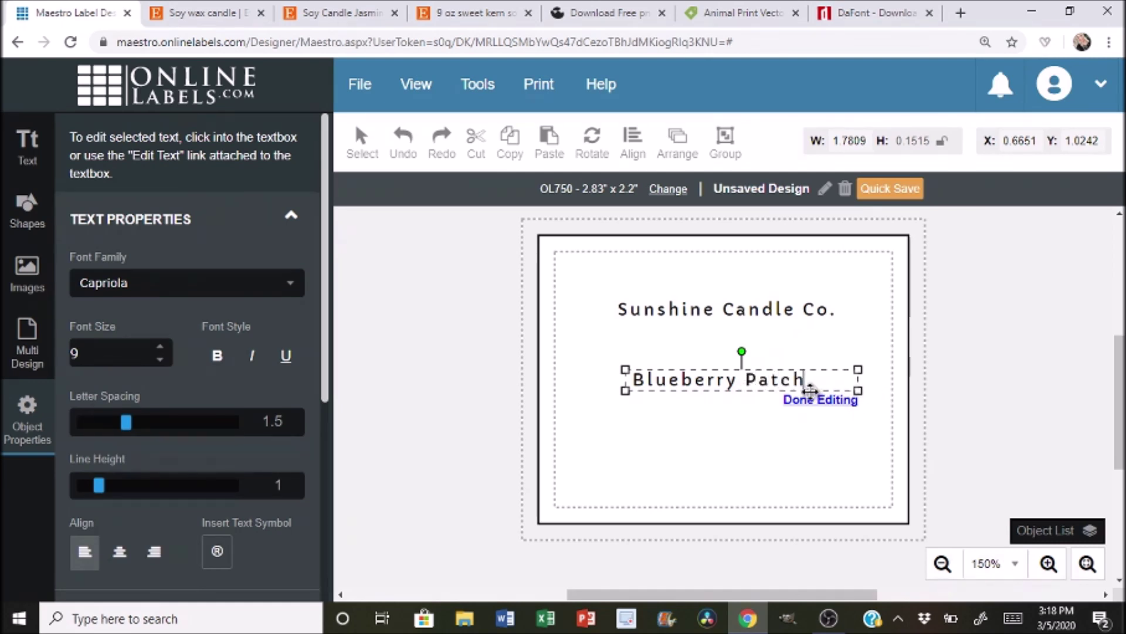
pyautogui.moveTo(857, 370); pyautogui.dragTo(805, 373)
pyautogui.moveTo(734, 385); pyautogui.dragTo(743, 366)
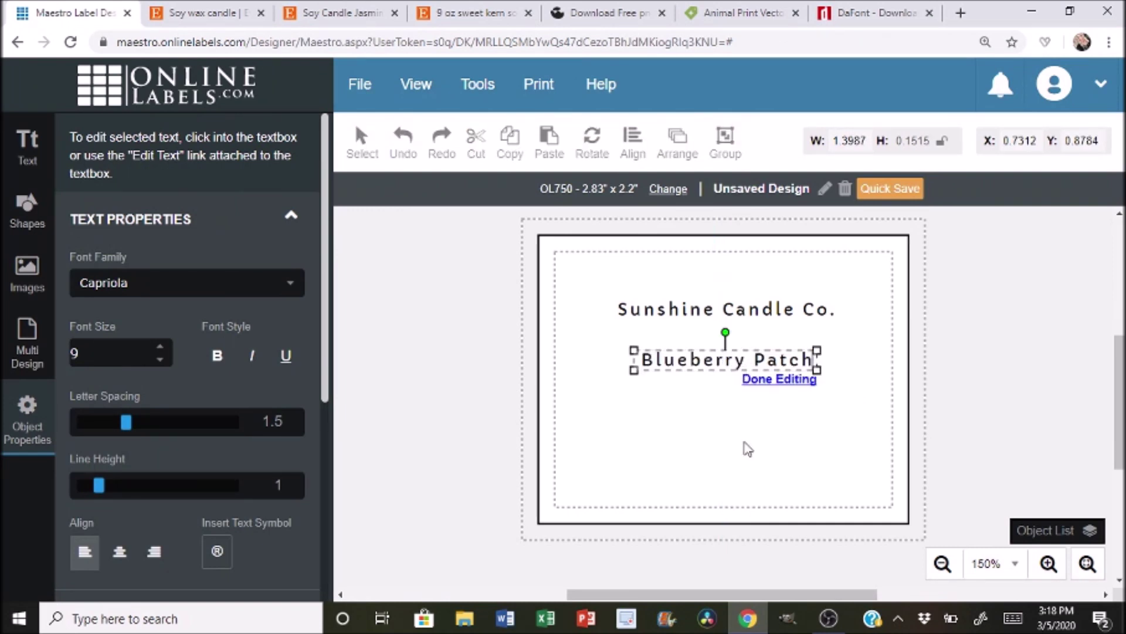
# Set the "Blueberry Patch" font size to 18, widen its box to about 2.4" for one line and recenter it
pyautogui.click(159, 345)
pyautogui.click(160, 346)
pyautogui.click(159, 345)
pyautogui.click(160, 346)
pyautogui.click(159, 346)
pyautogui.click(160, 345)
pyautogui.click(160, 346)
pyautogui.click(159, 345)
pyautogui.click(160, 345)
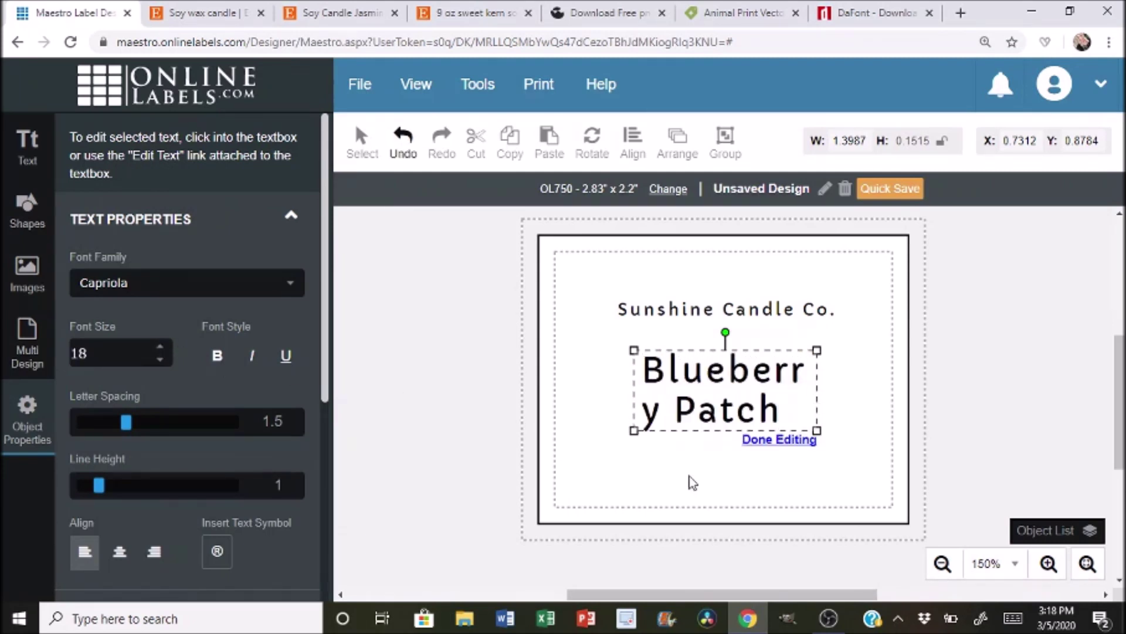
pyautogui.moveTo(817, 430); pyautogui.dragTo(952, 447)
pyautogui.moveTo(696, 395); pyautogui.dragTo(638, 397)
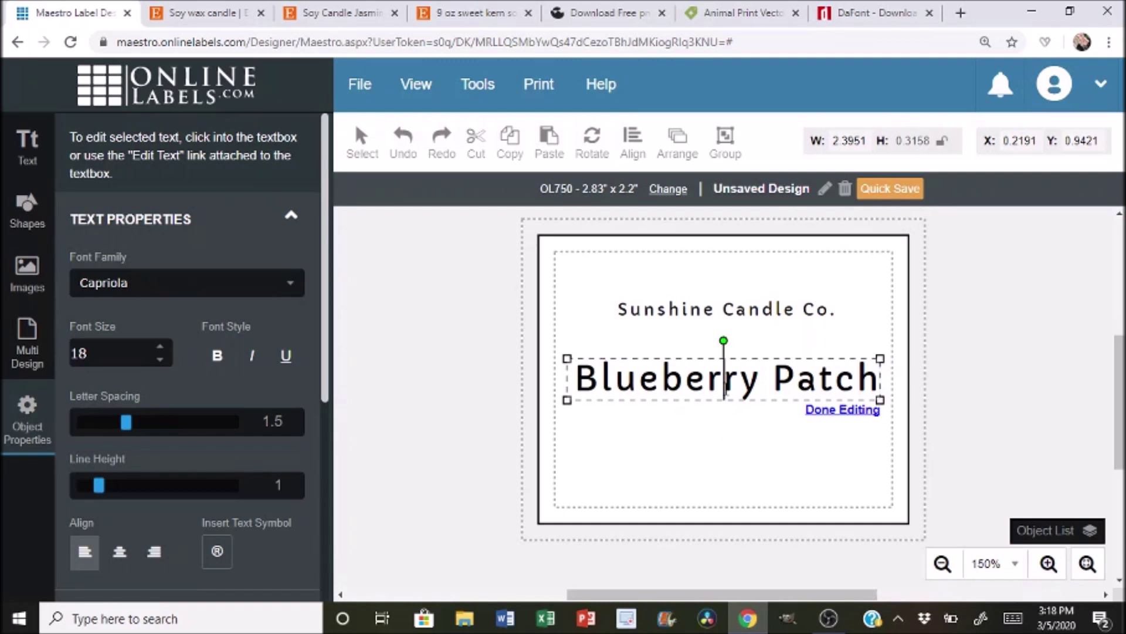
# Browse the script and handwriting fonts for the "Blueberry Patch" text
pyautogui.tripleClick(726, 384)
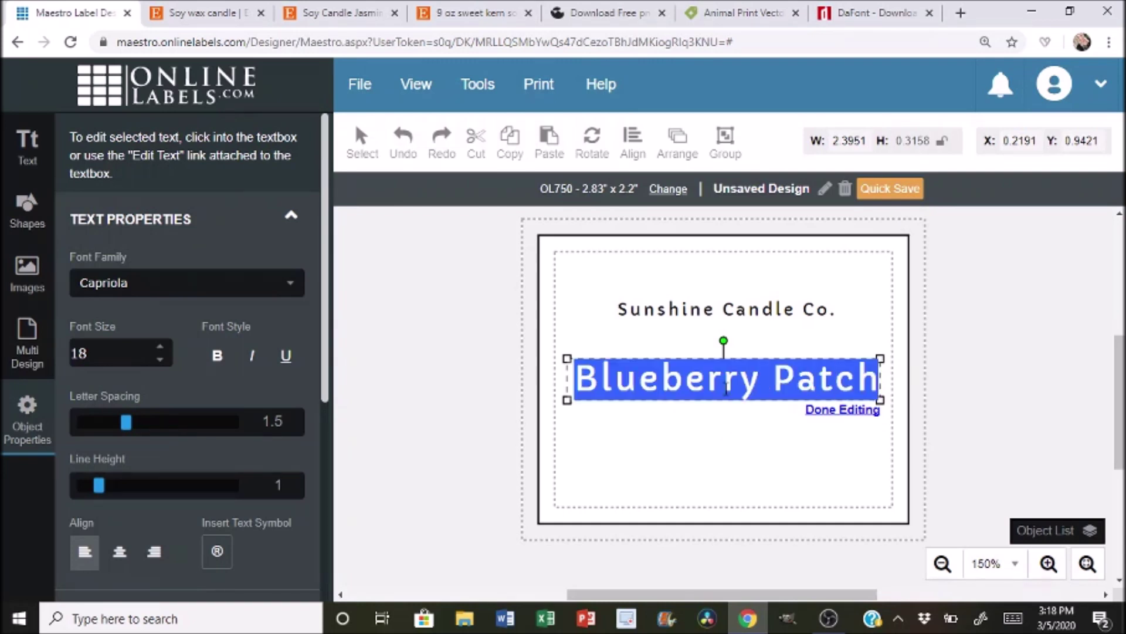
pyautogui.click(288, 284)
pyautogui.click(248, 309)
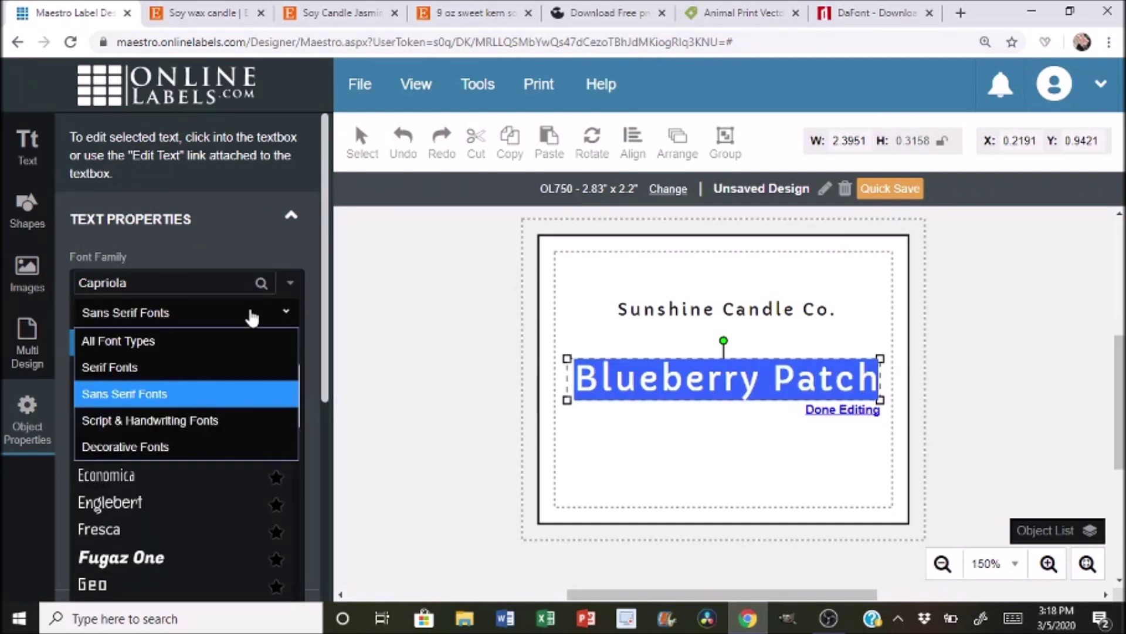
pyautogui.click(229, 420)
pyautogui.moveTo(300, 365); pyautogui.dragTo(301, 301)
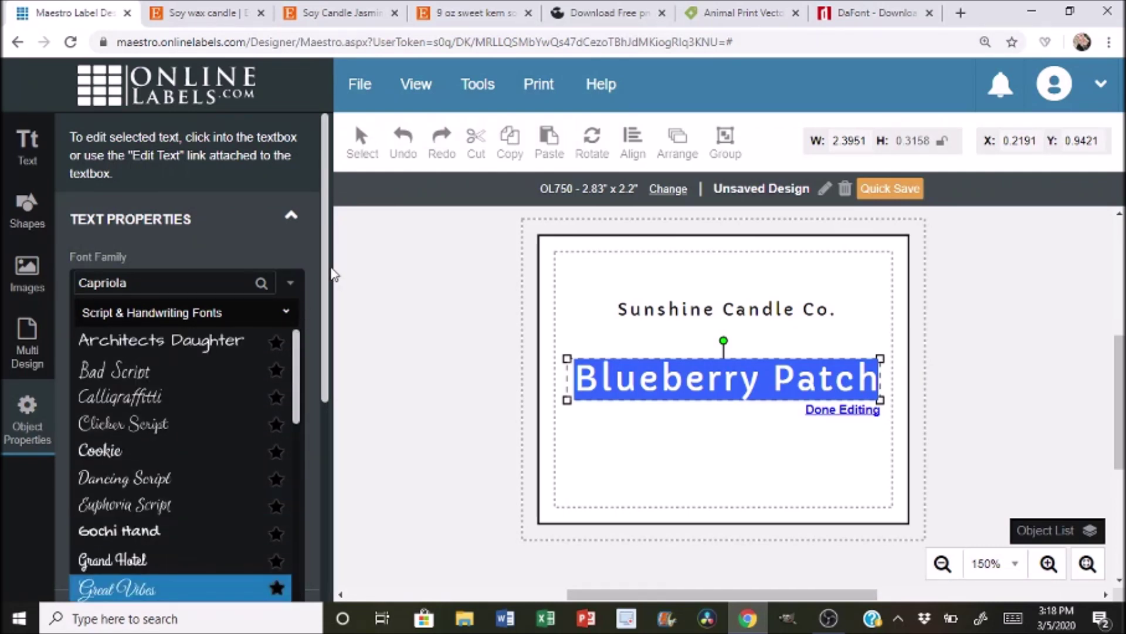
pyautogui.scroll(-3, 326, 276)
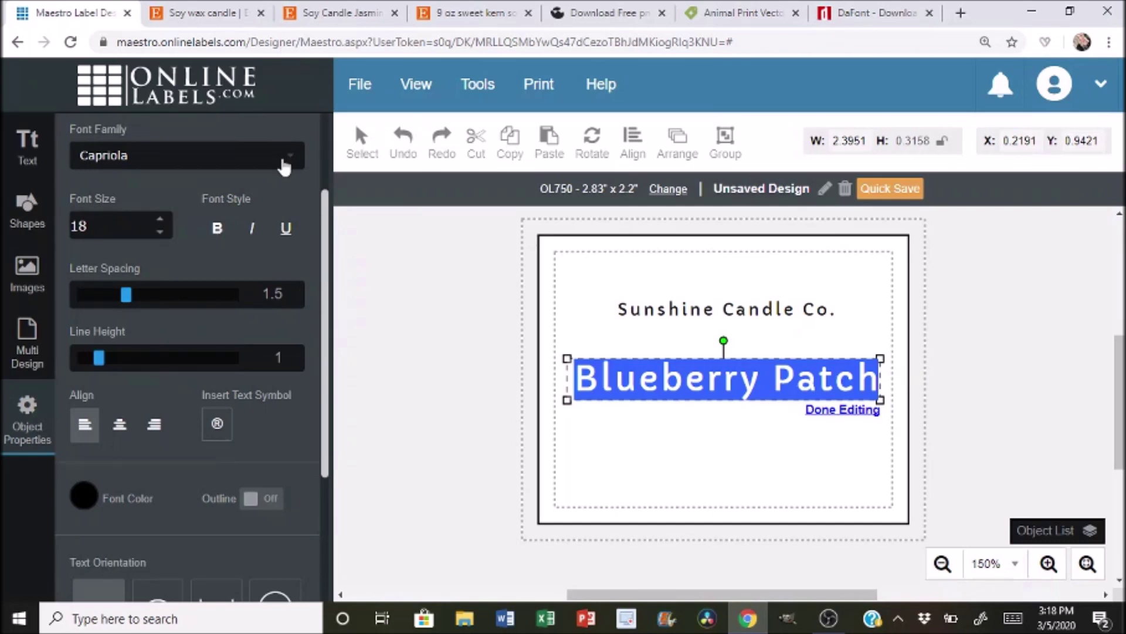
# Request more fonts, allow Adobe Flash Player for access to the computer's installed fonts, and reload the site
pyautogui.click(284, 165)
pyautogui.scroll(-1, 212, 463)
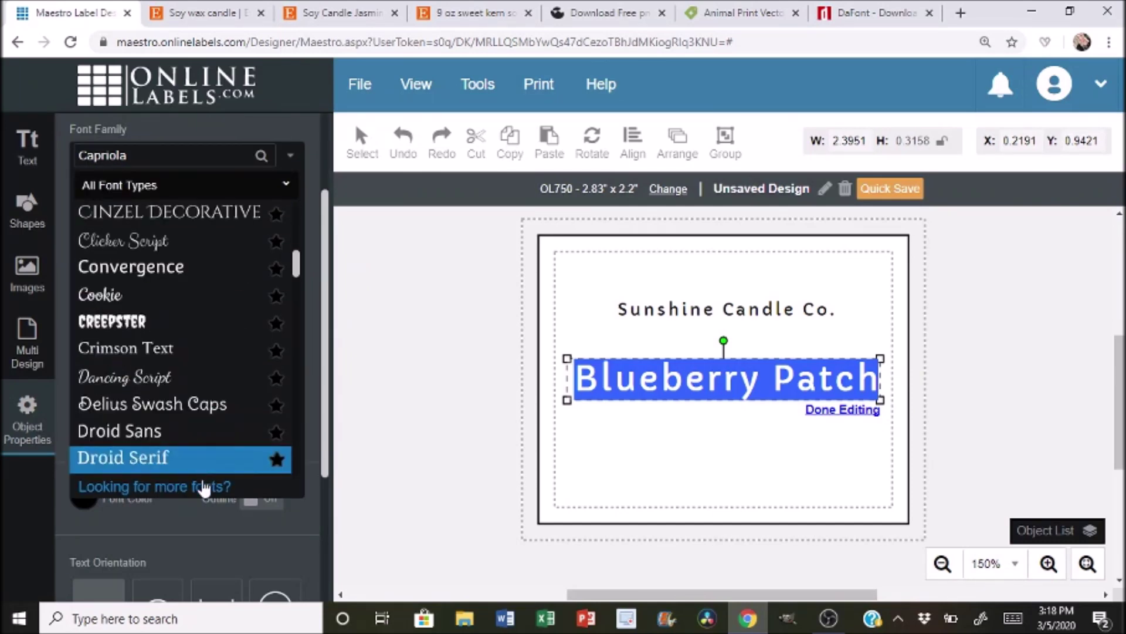
pyautogui.click(190, 487)
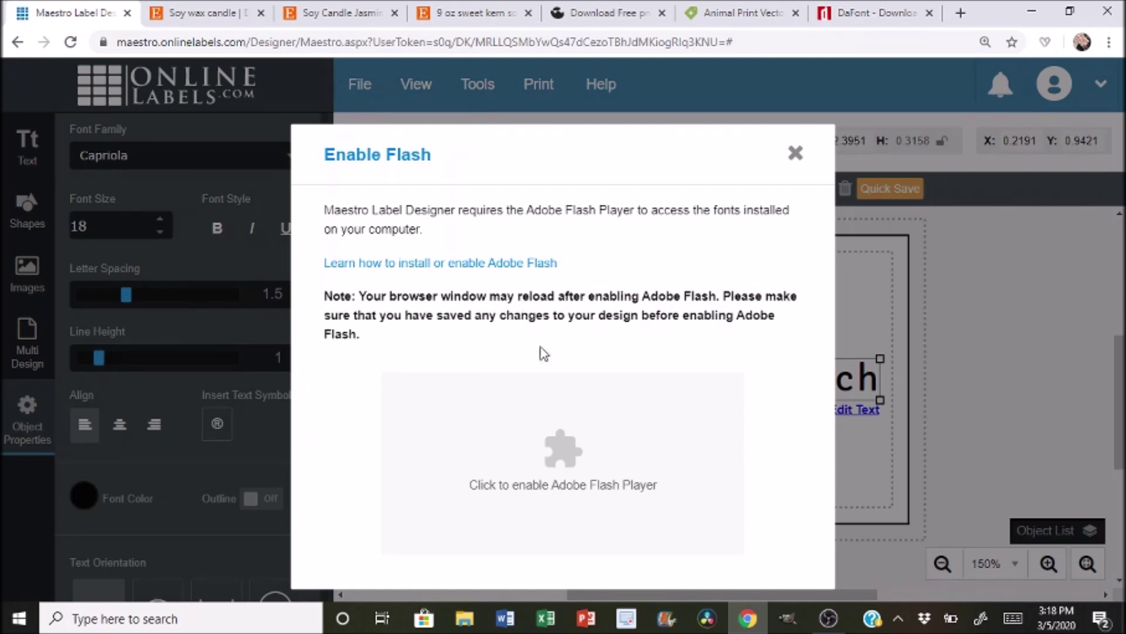
pyautogui.click(562, 453)
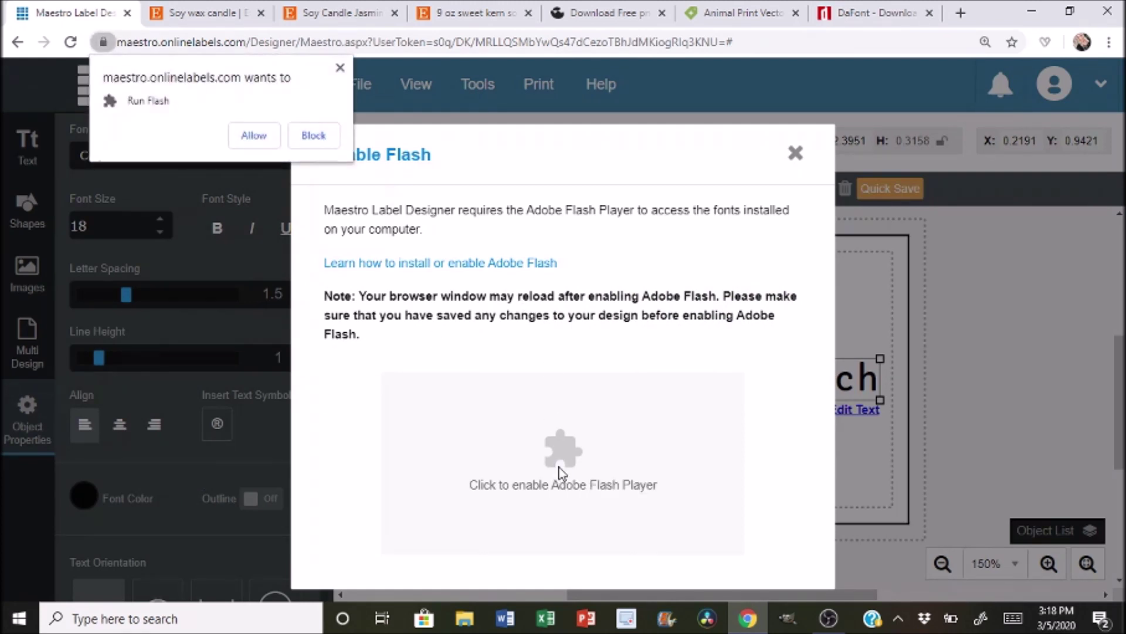
pyautogui.click(251, 144)
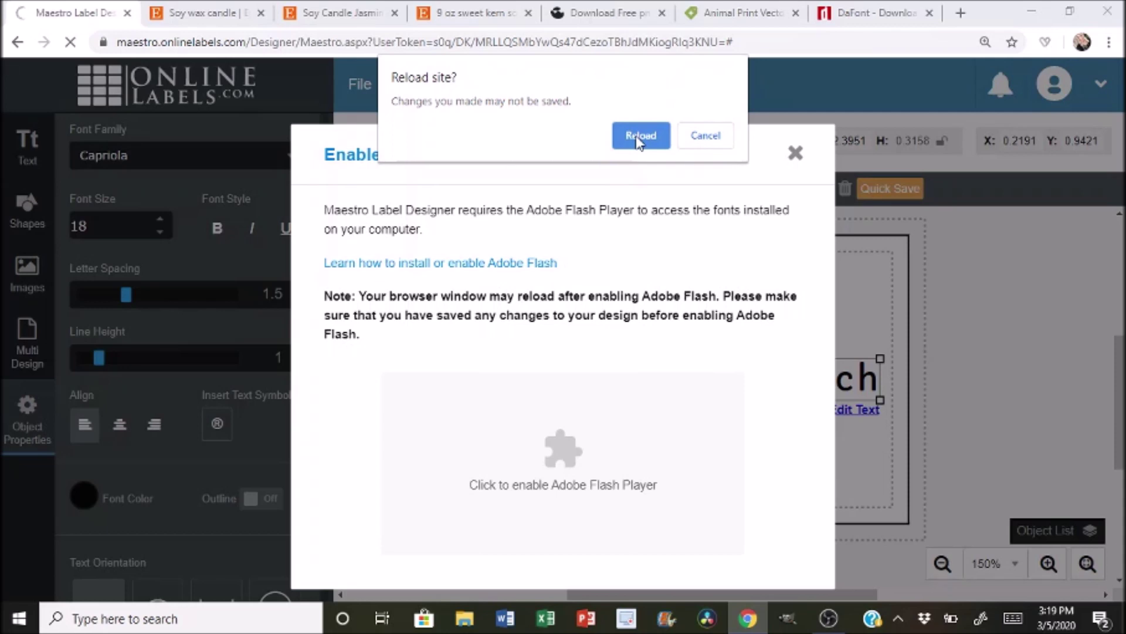
pyautogui.click(641, 135)
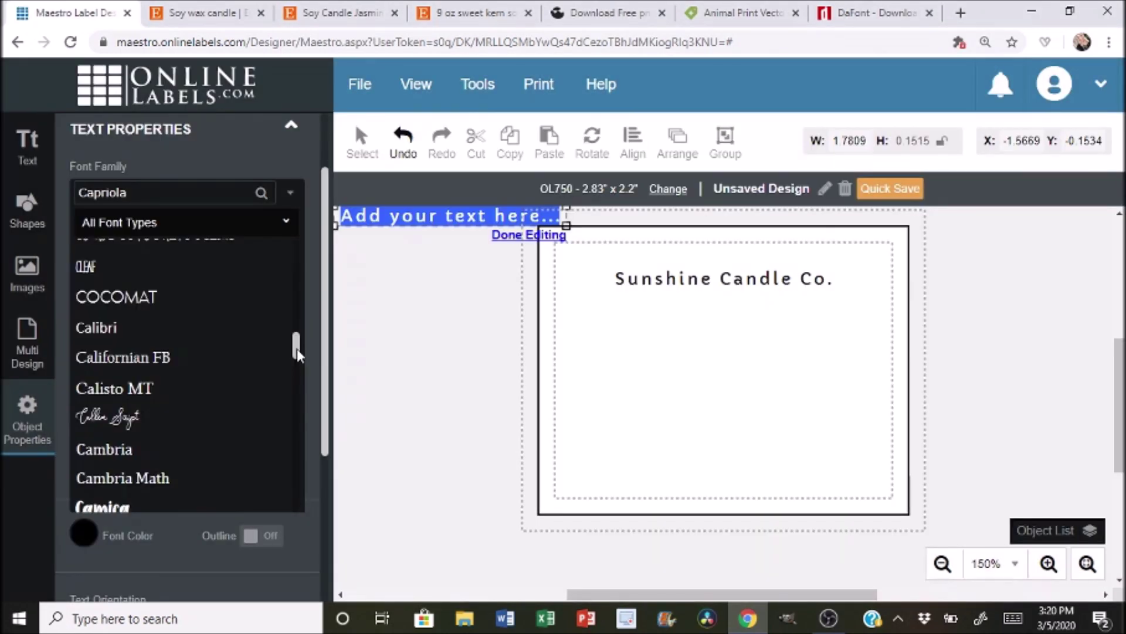
# Look through the installed fonts and set the new placeholder text box to Wild Ones
pyautogui.moveTo(297, 351); pyautogui.dragTo(297, 367)
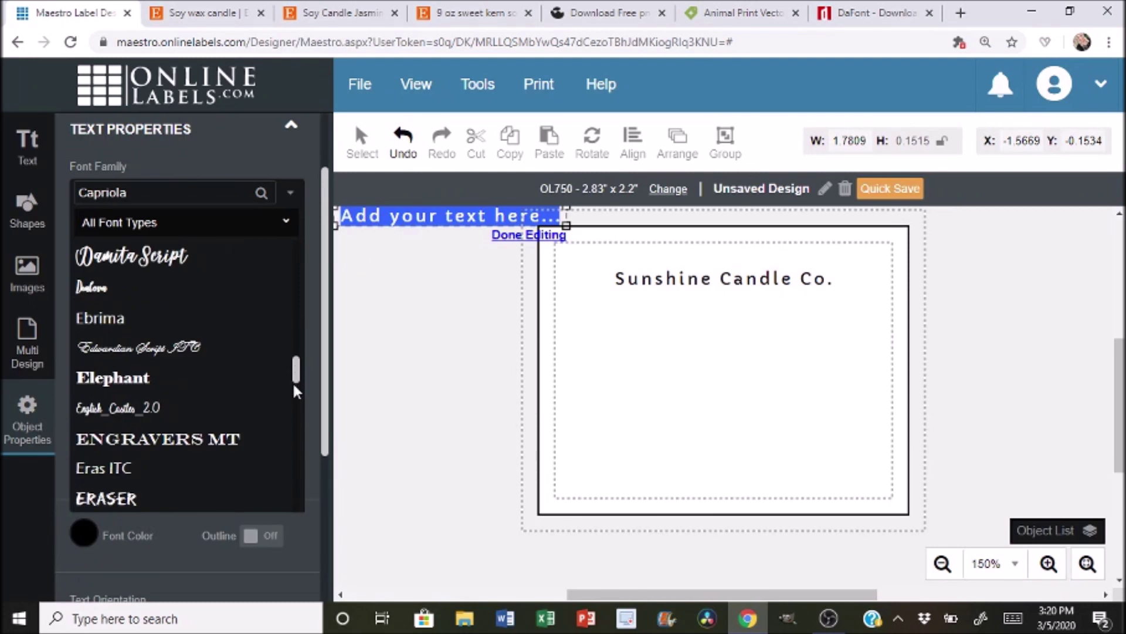
pyautogui.scroll(4, 296, 392)
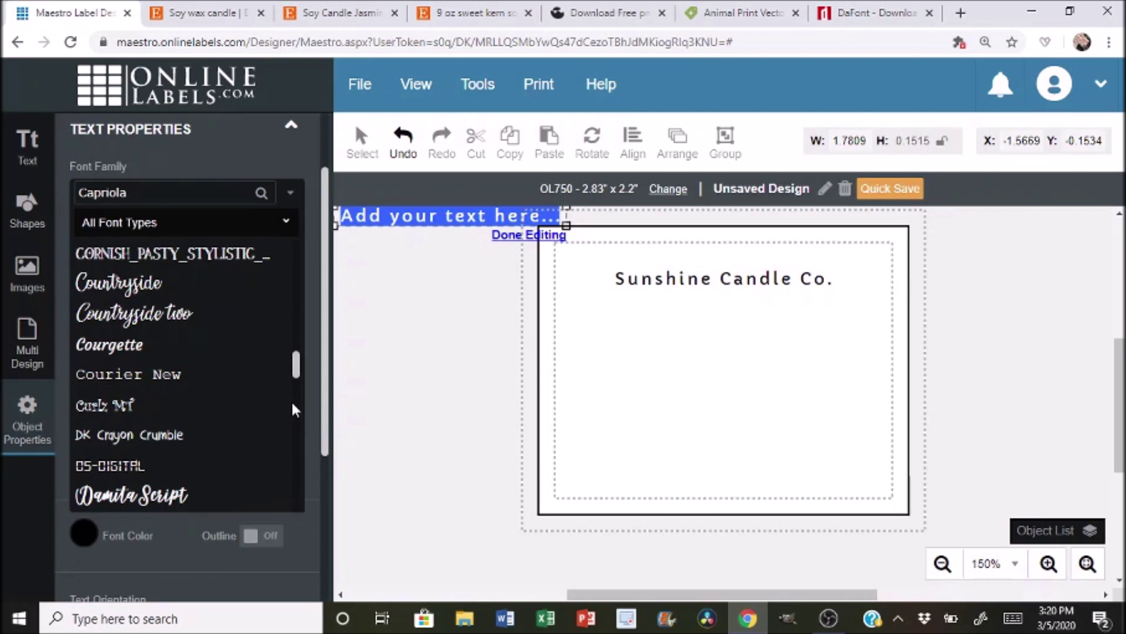
pyautogui.click(291, 402)
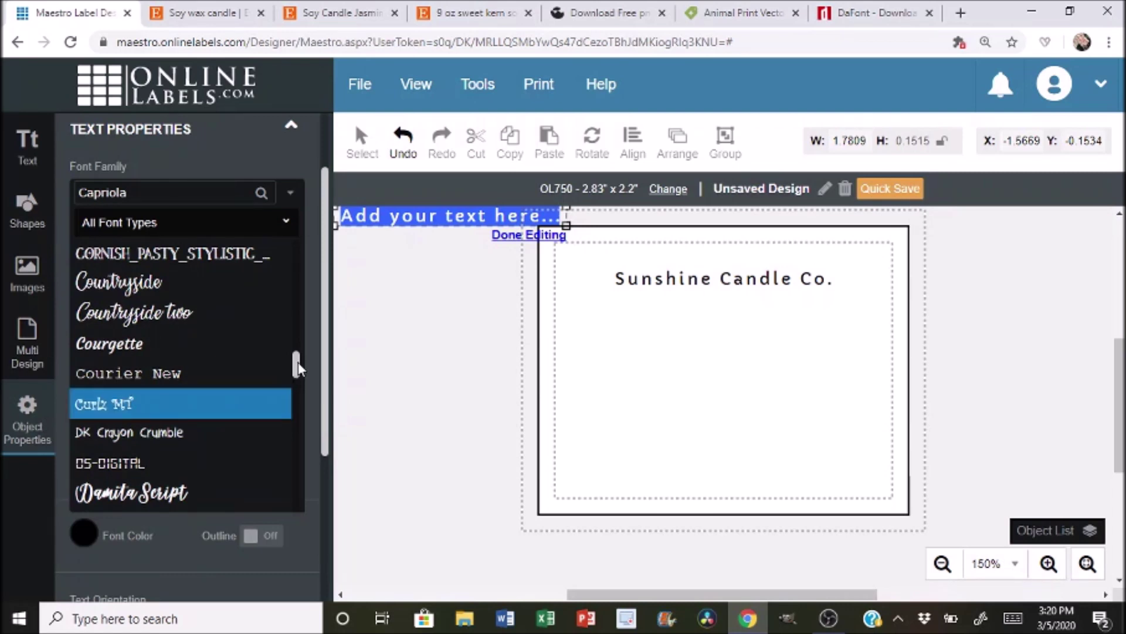
pyautogui.scroll(-1, 298, 403)
pyautogui.scroll(-5, 300, 418)
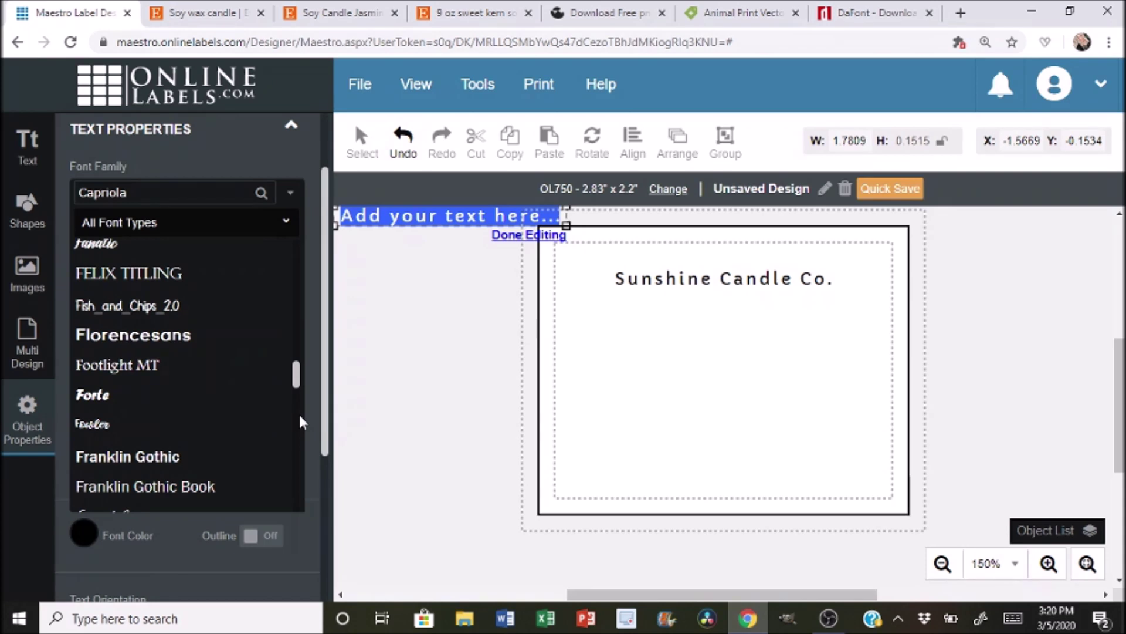
pyautogui.click(299, 416)
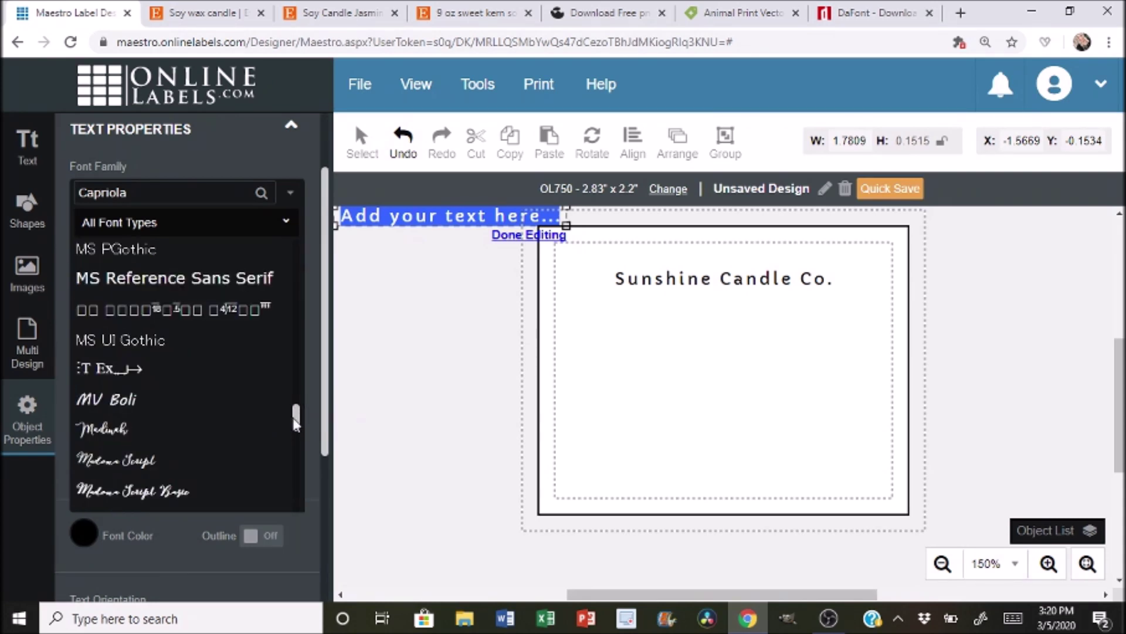
pyautogui.scroll(-1, 294, 434)
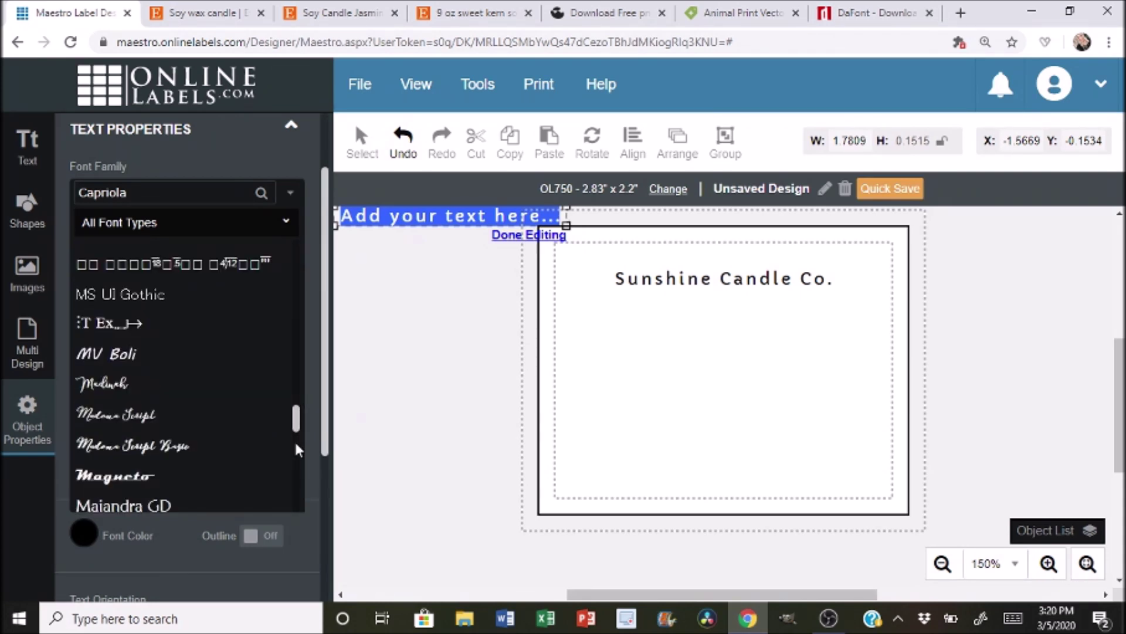
pyautogui.scroll(-5, 296, 449)
pyautogui.moveTo(296, 445); pyautogui.dragTo(294, 473)
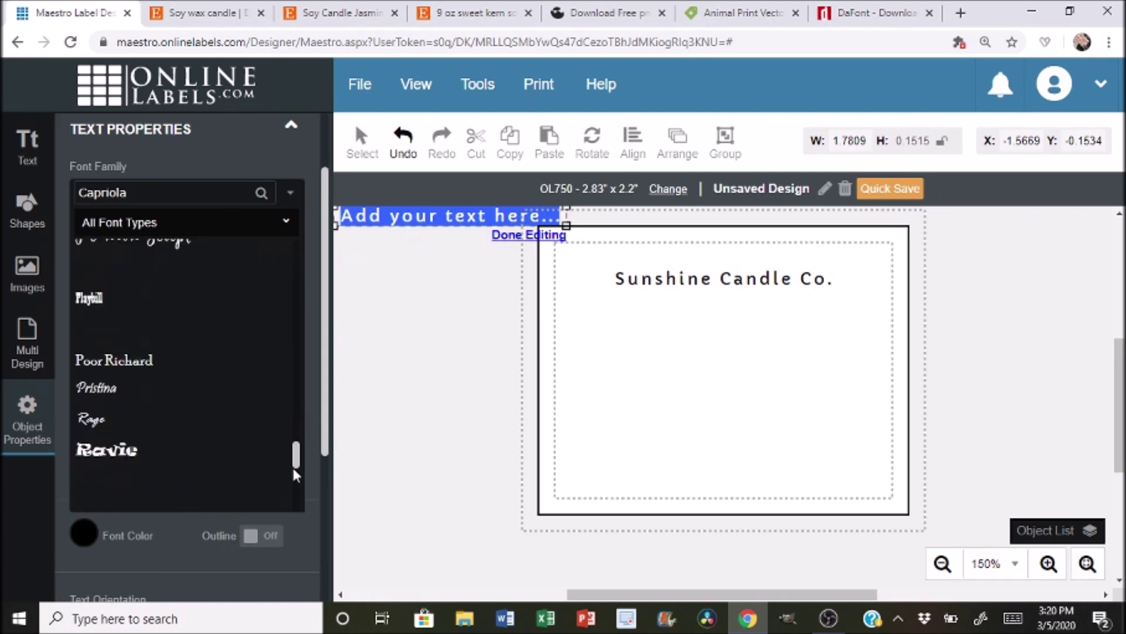
pyautogui.click(295, 473)
pyautogui.moveTo(297, 473); pyautogui.dragTo(297, 481)
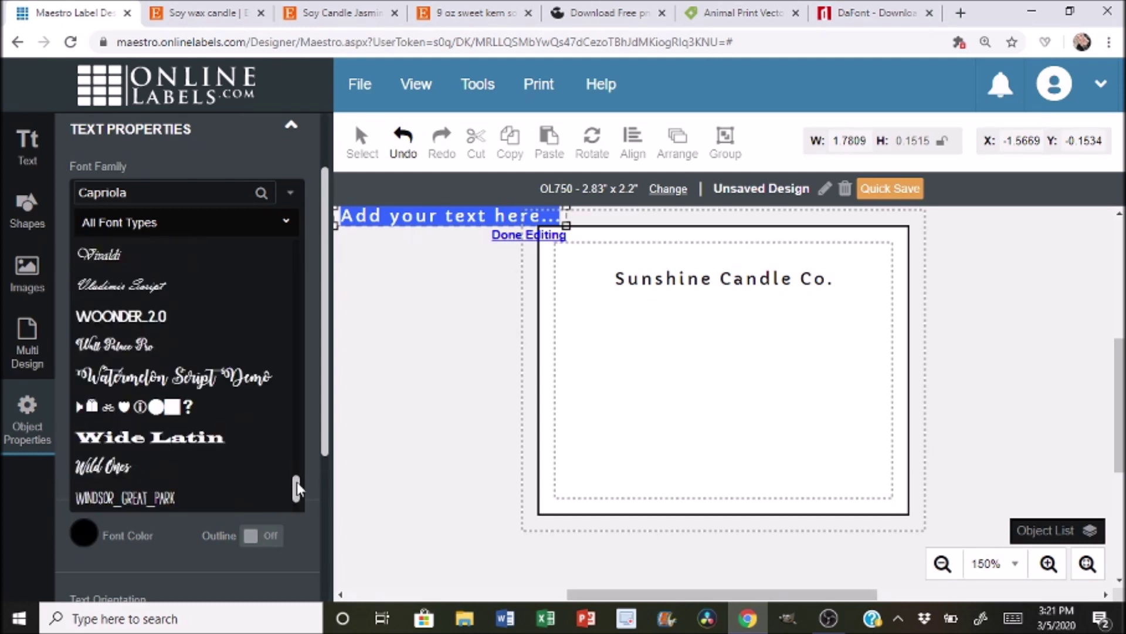
pyautogui.click(157, 471)
# Replace the placeholder with "Blueberry Patch", fit its box to about 1.09" wide and center it below the company name at about Y 0.71
pyautogui.tripleClick(438, 224)
pyautogui.write('Blueberry Patch')
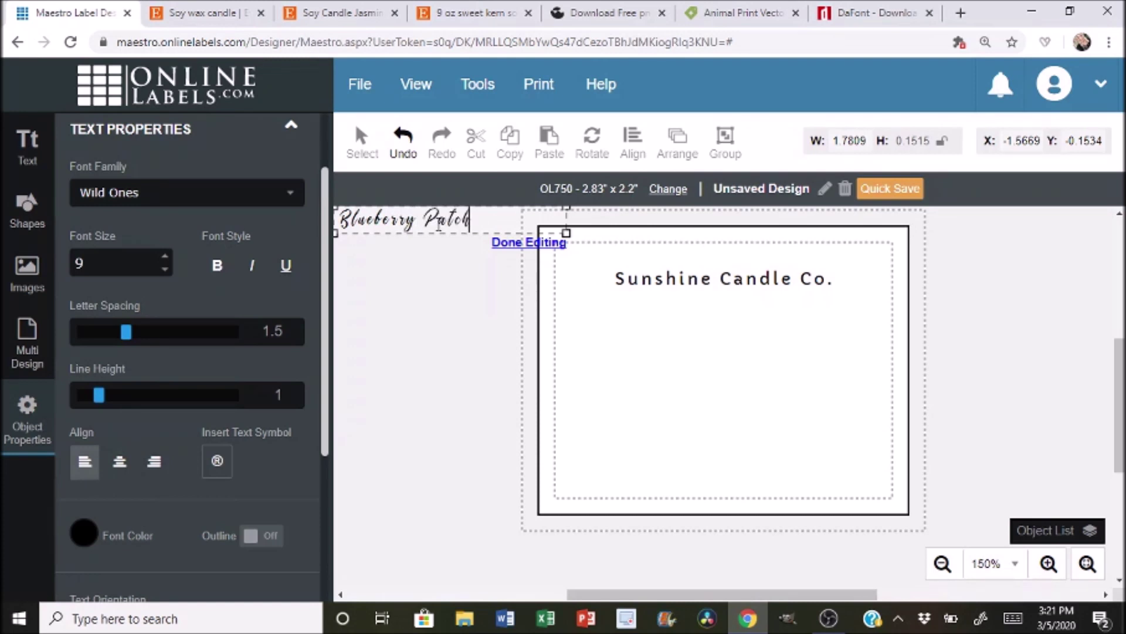
pyautogui.click(561, 241)
pyautogui.moveTo(487, 229); pyautogui.dragTo(757, 378)
pyautogui.click(475, 231)
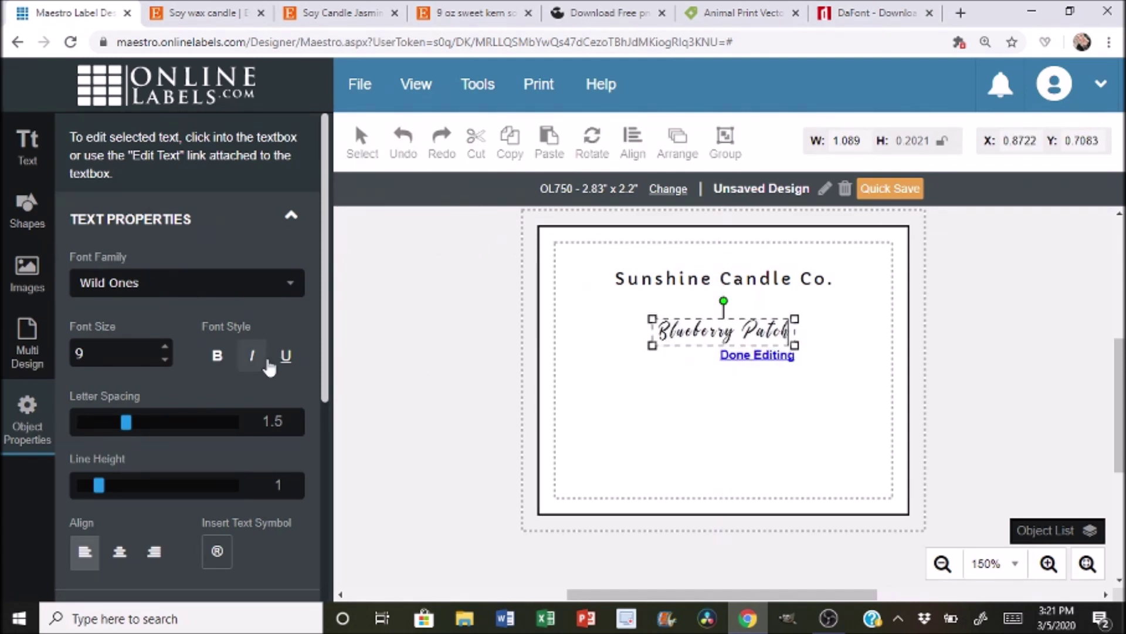
# Set the "Blueberry Patch" script text's font size to 15
pyautogui.click(164, 346)
pyautogui.click(165, 345)
pyautogui.click(164, 345)
pyautogui.click(164, 345)
pyautogui.click(164, 346)
pyautogui.click(165, 345)
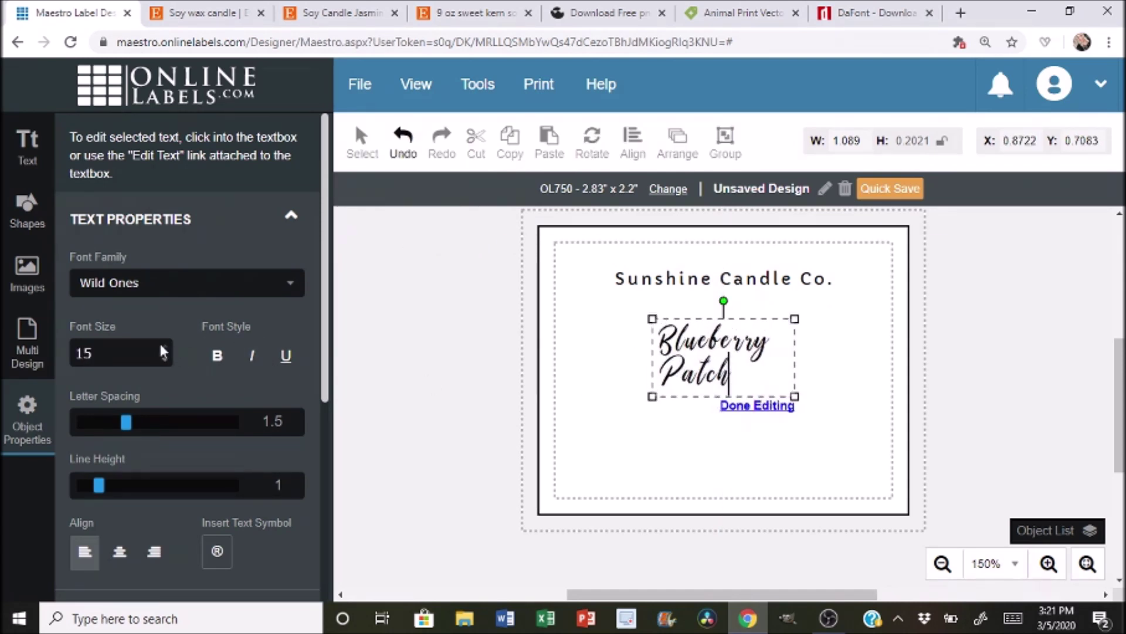
# Make the "Blueberry Patch" script text bold and set its font size to 22
pyautogui.click(165, 346)
pyautogui.click(164, 346)
pyautogui.click(165, 346)
pyautogui.click(217, 355)
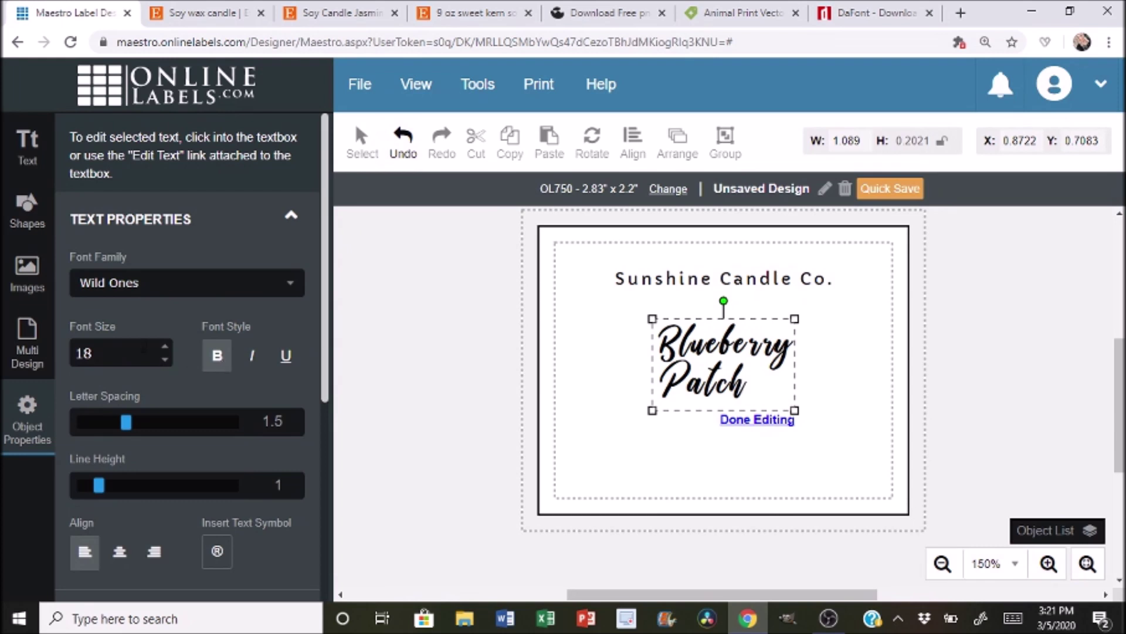
pyautogui.click(165, 345)
pyautogui.click(164, 346)
pyautogui.click(165, 345)
pyautogui.click(164, 346)
pyautogui.click(164, 346)
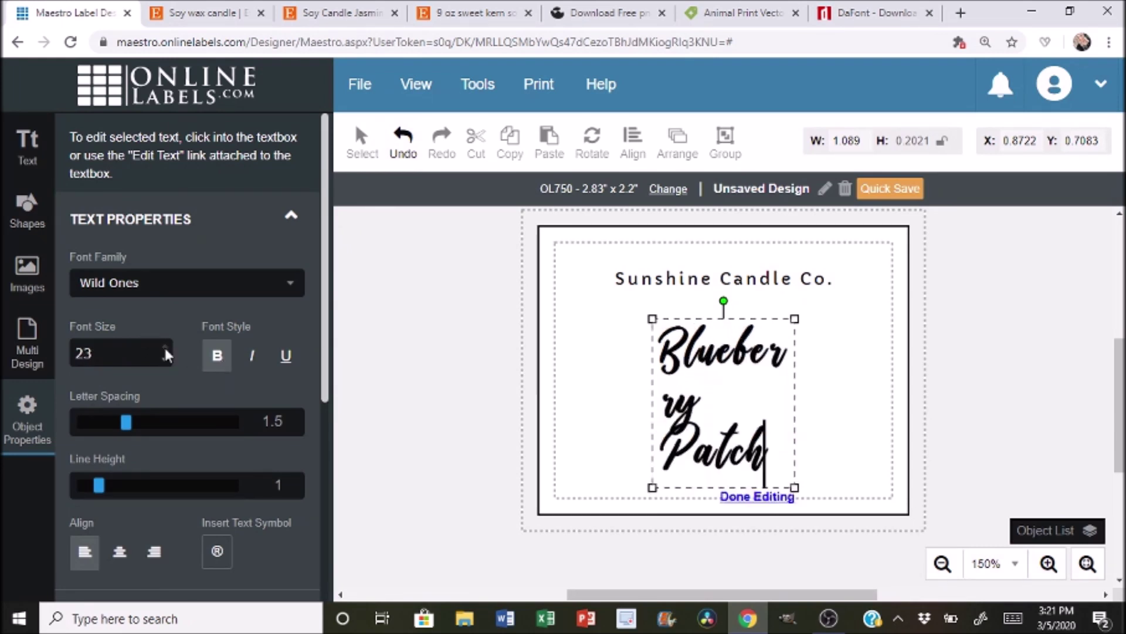
pyautogui.click(164, 358)
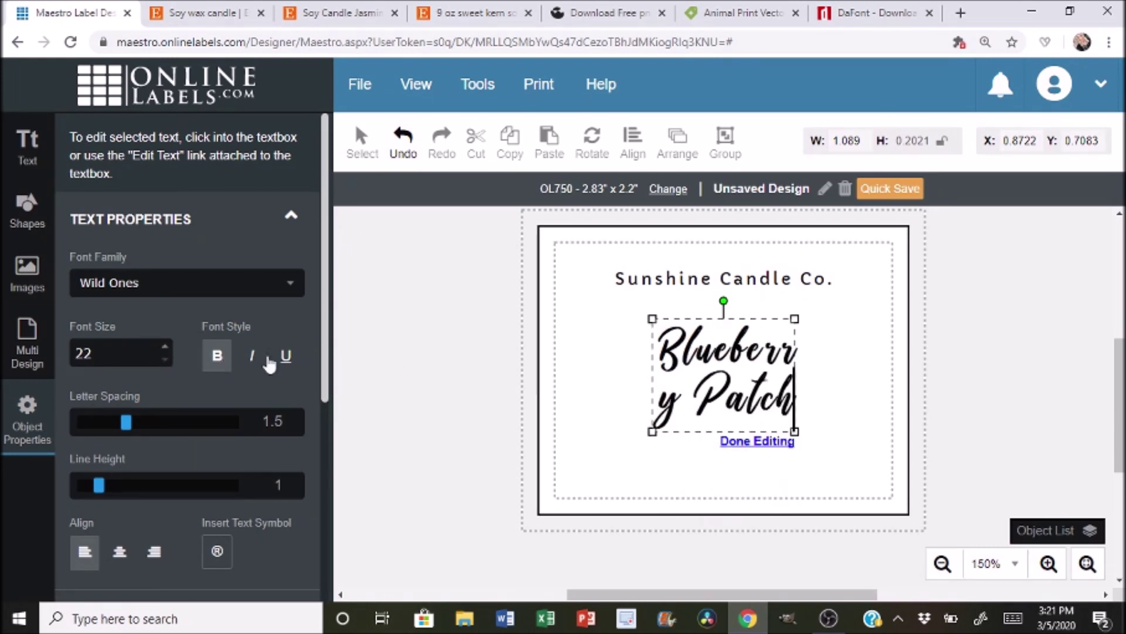
# Widen the "Blueberry Patch" box to about 2.16" so it fits one line, and center it on the label at about Y 0.85
pyautogui.moveTo(794, 318); pyautogui.dragTo(933, 321)
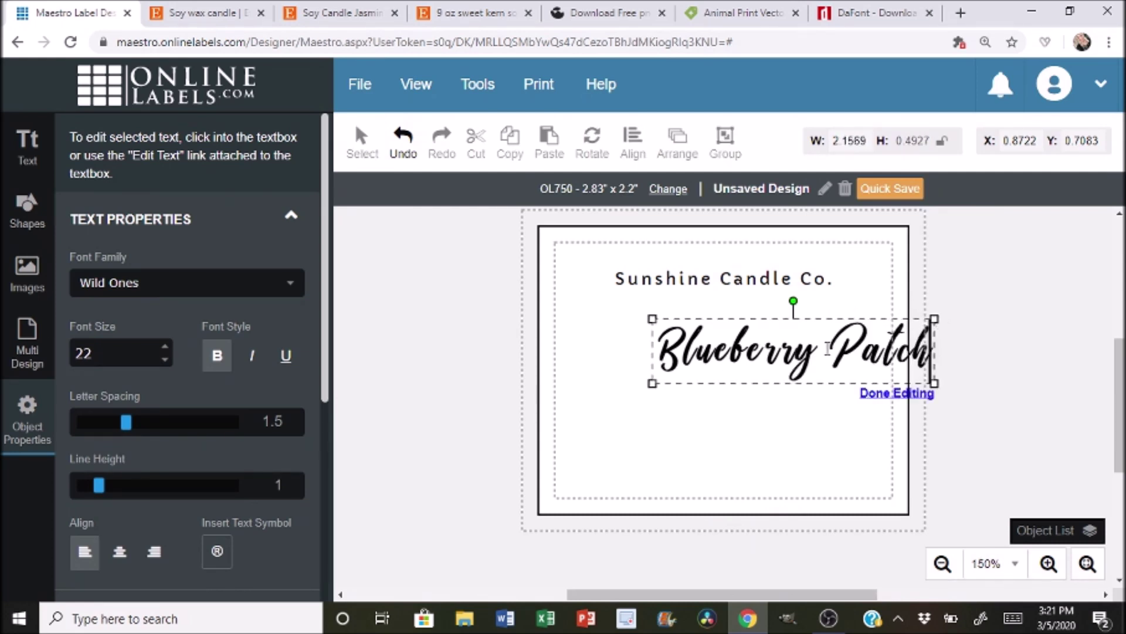
pyautogui.moveTo(790, 382); pyautogui.dragTo(689, 385)
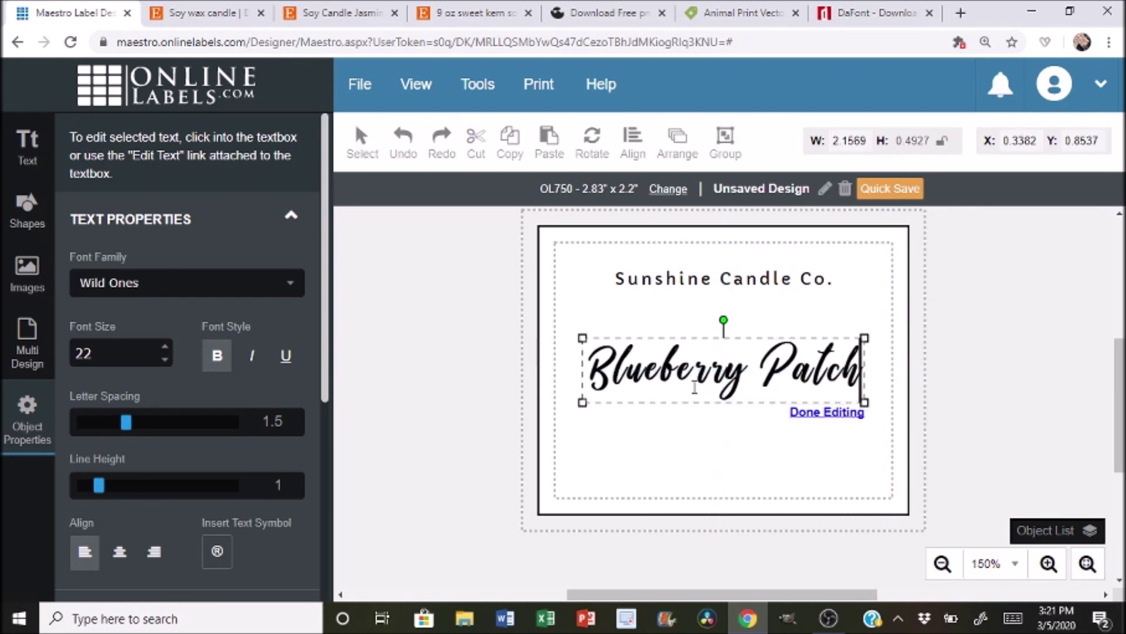
pyautogui.click(714, 442)
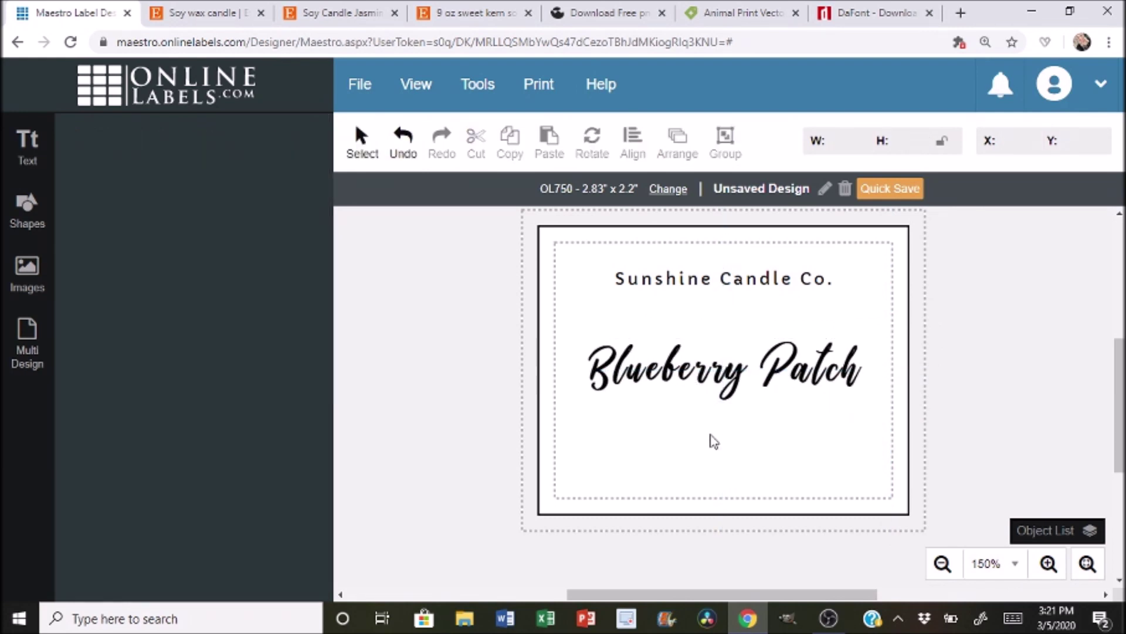
# Color the "Blueberry Patch" text light periwinkle blue, 87A0FD
pyautogui.click(723, 388)
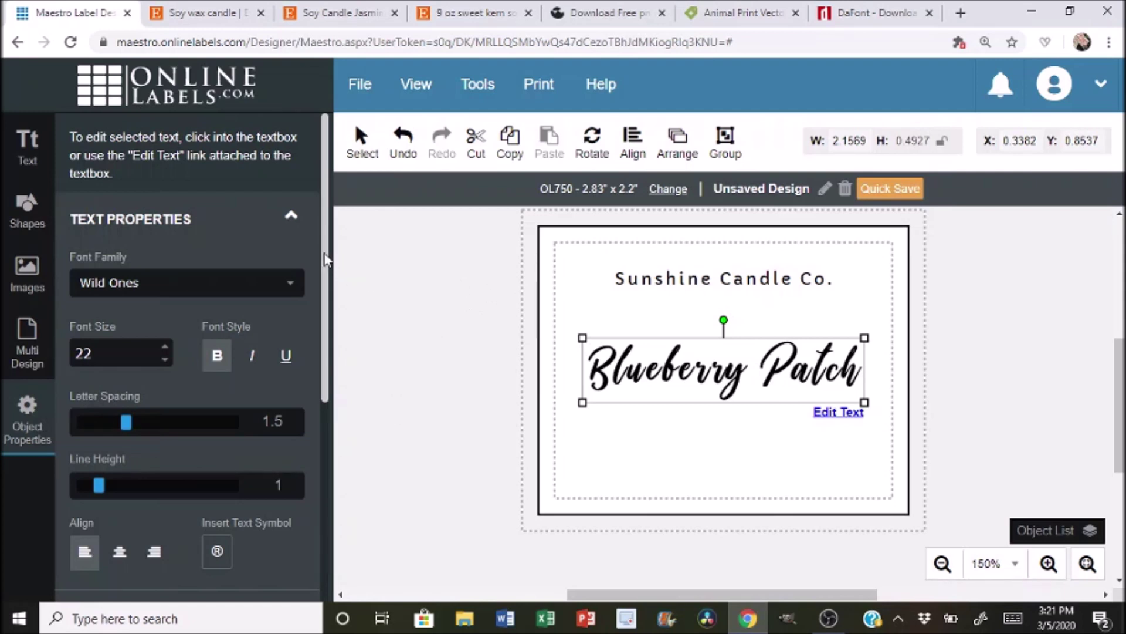
pyautogui.moveTo(325, 259); pyautogui.dragTo(327, 447)
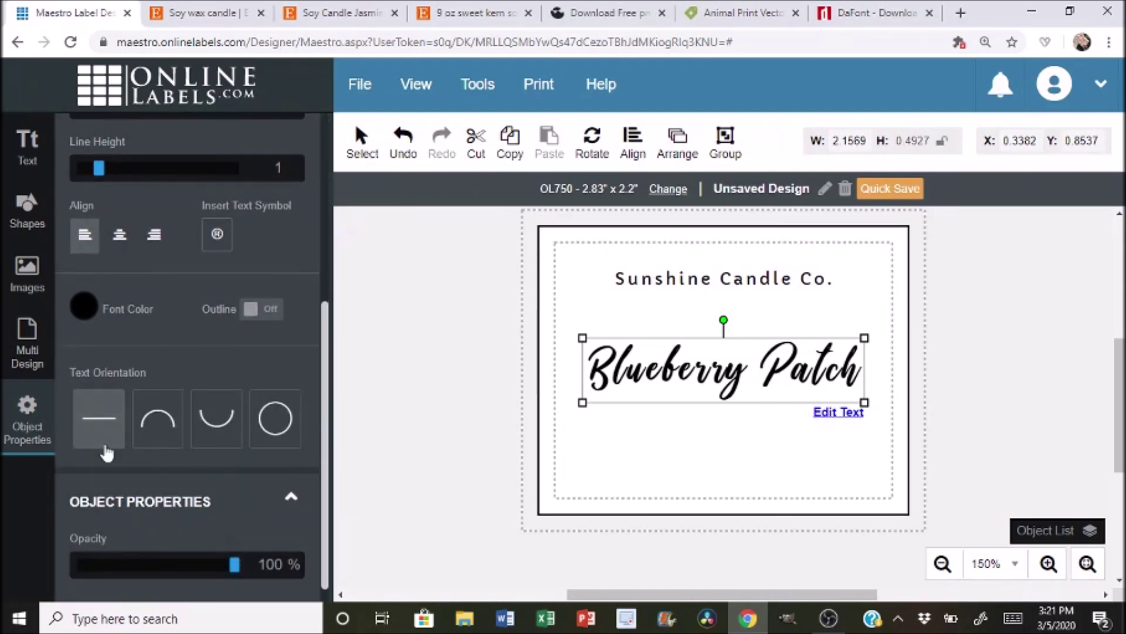
pyautogui.click(83, 307)
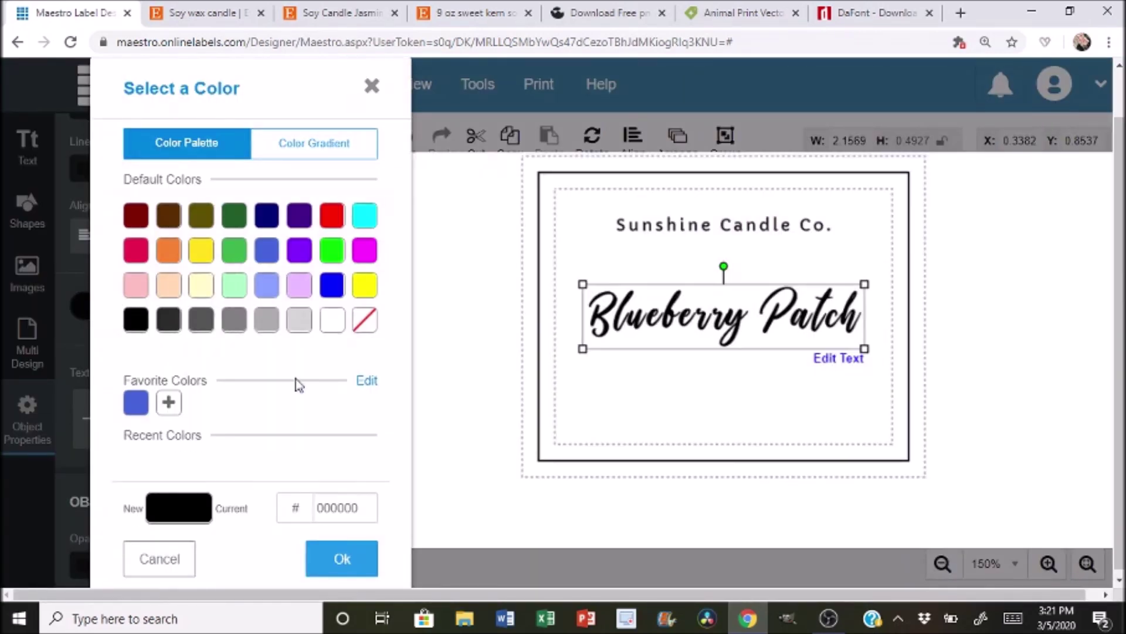
pyautogui.click(273, 283)
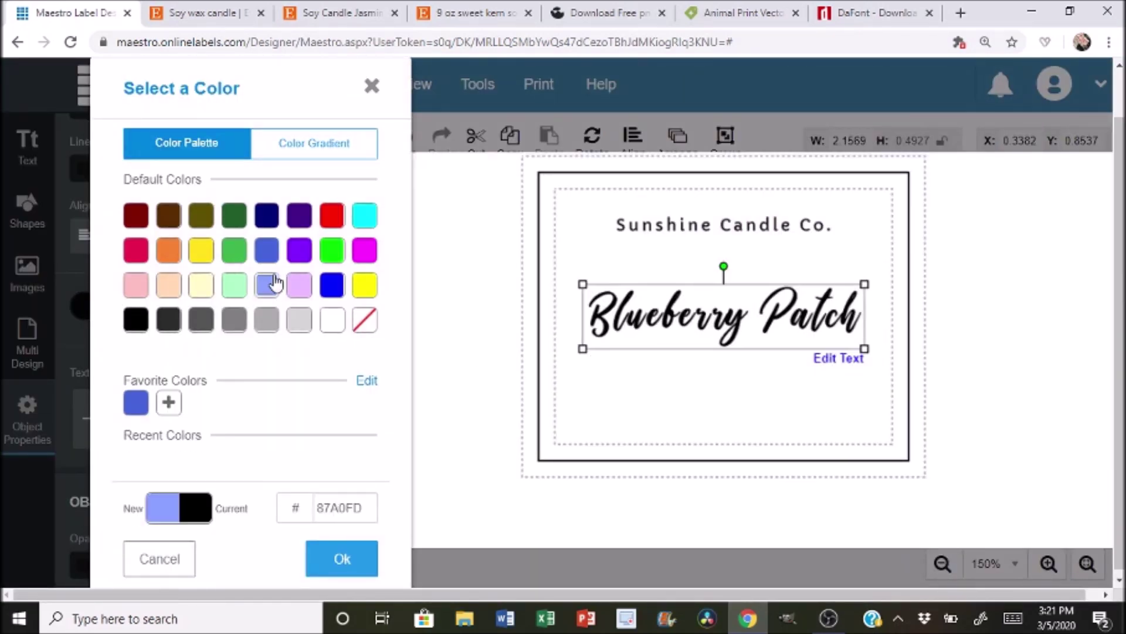
pyautogui.click(357, 565)
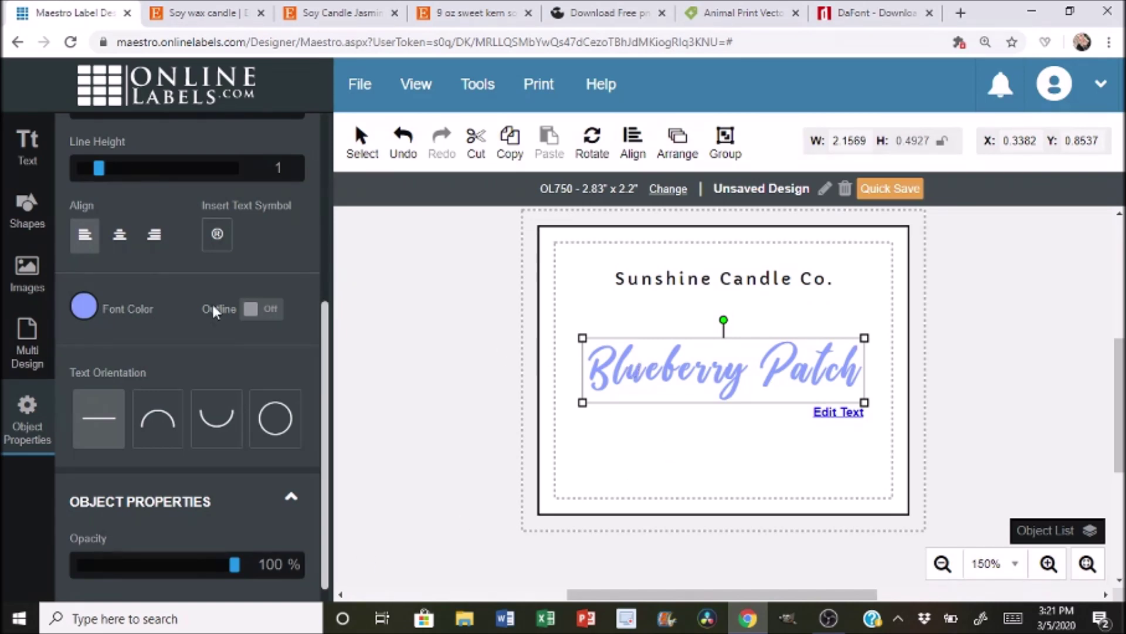
# Change the "Blueberry Patch" font color to the deeper blue 4363D8
pyautogui.click(94, 317)
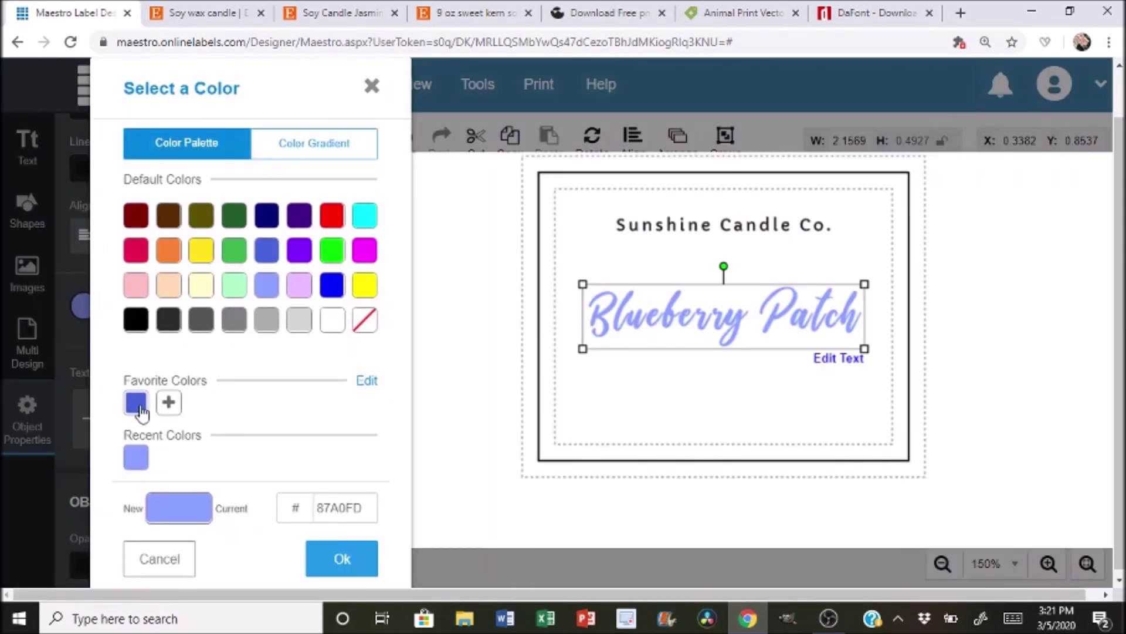
pyautogui.click(269, 261)
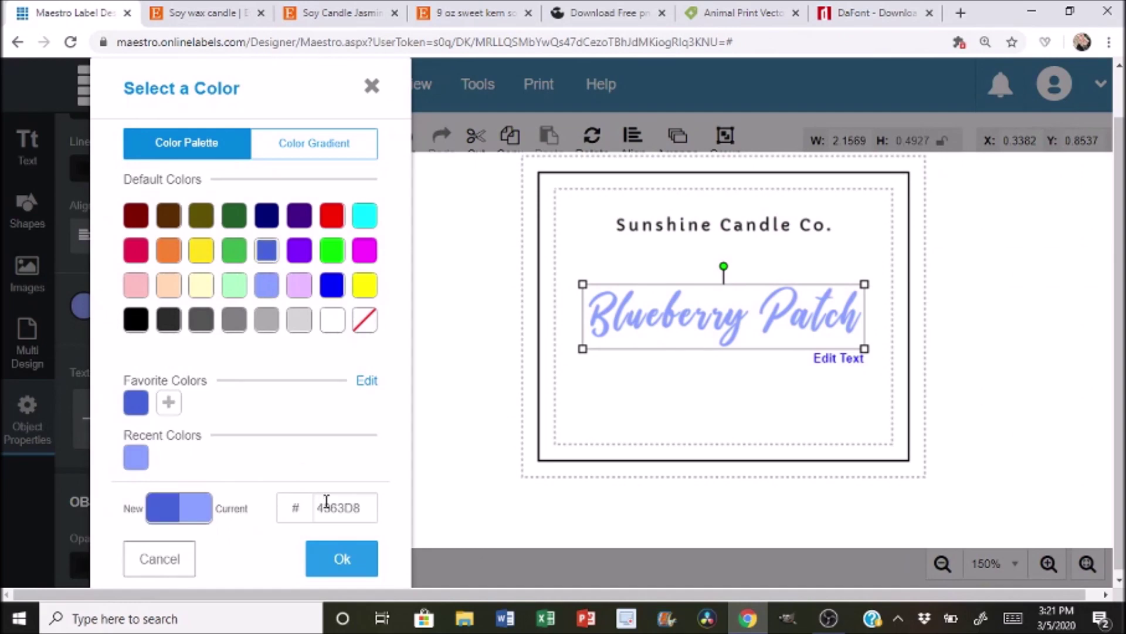
pyautogui.click(339, 558)
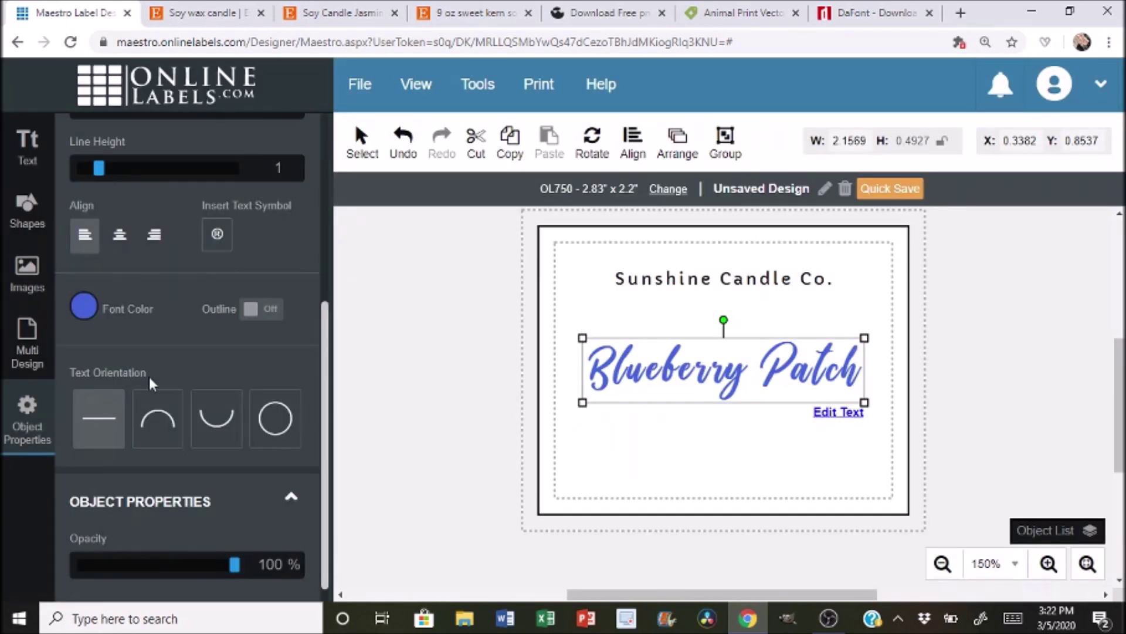
pyautogui.click(85, 317)
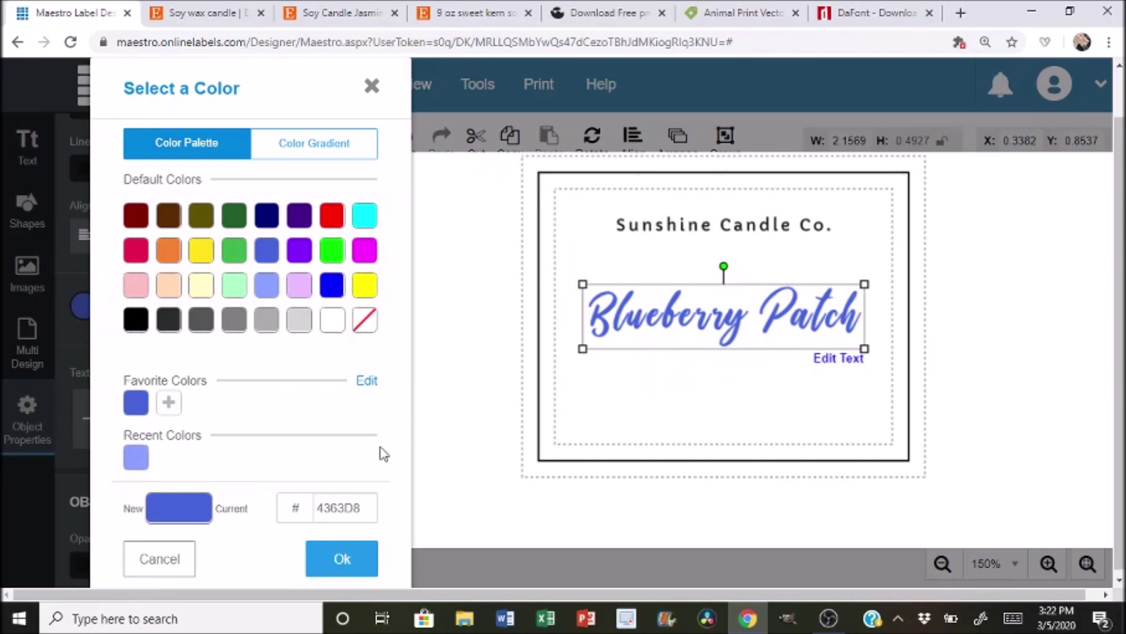
pyautogui.click(342, 558)
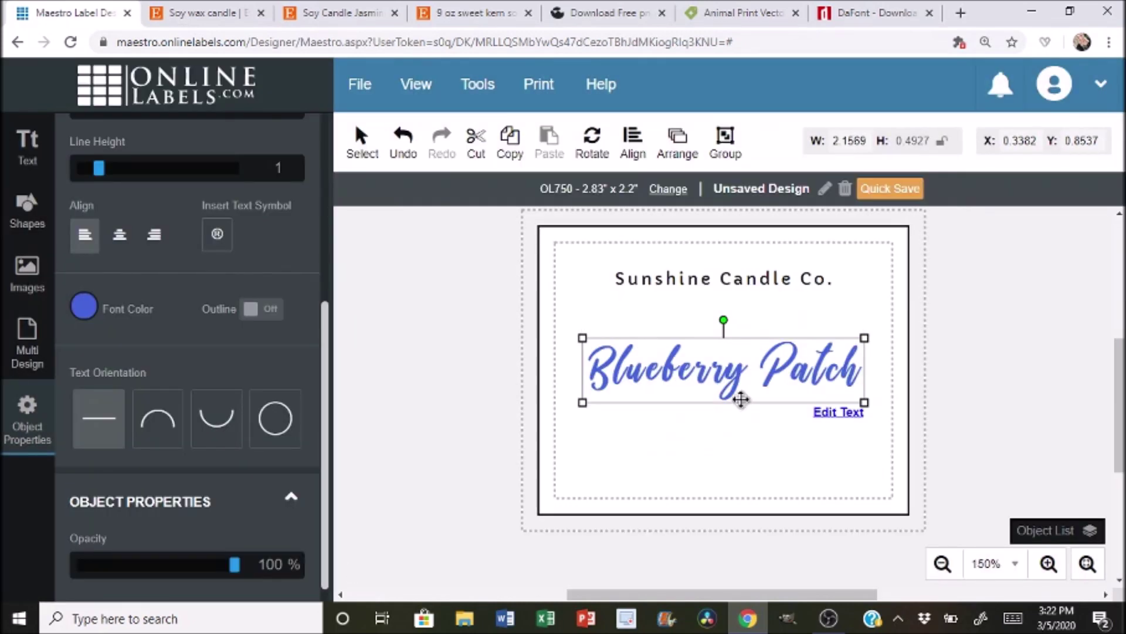
# Move "Blueberry Patch" up close beneath the company name, to about Y 0.58, keeping it centered
pyautogui.moveTo(734, 381); pyautogui.dragTo(718, 342)
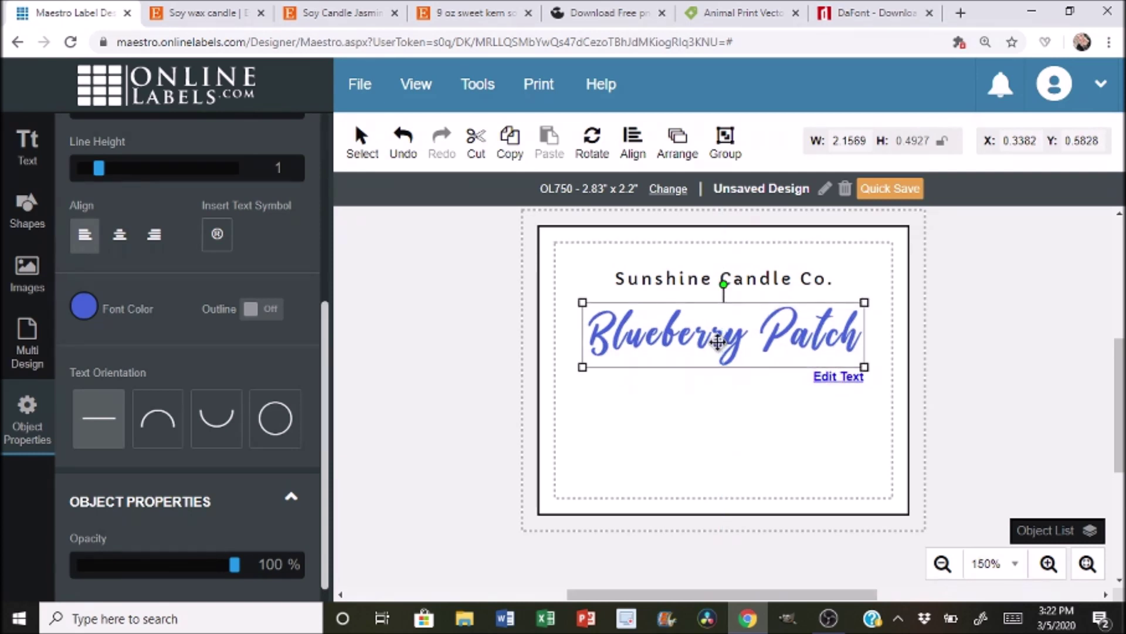
pyautogui.click(715, 453)
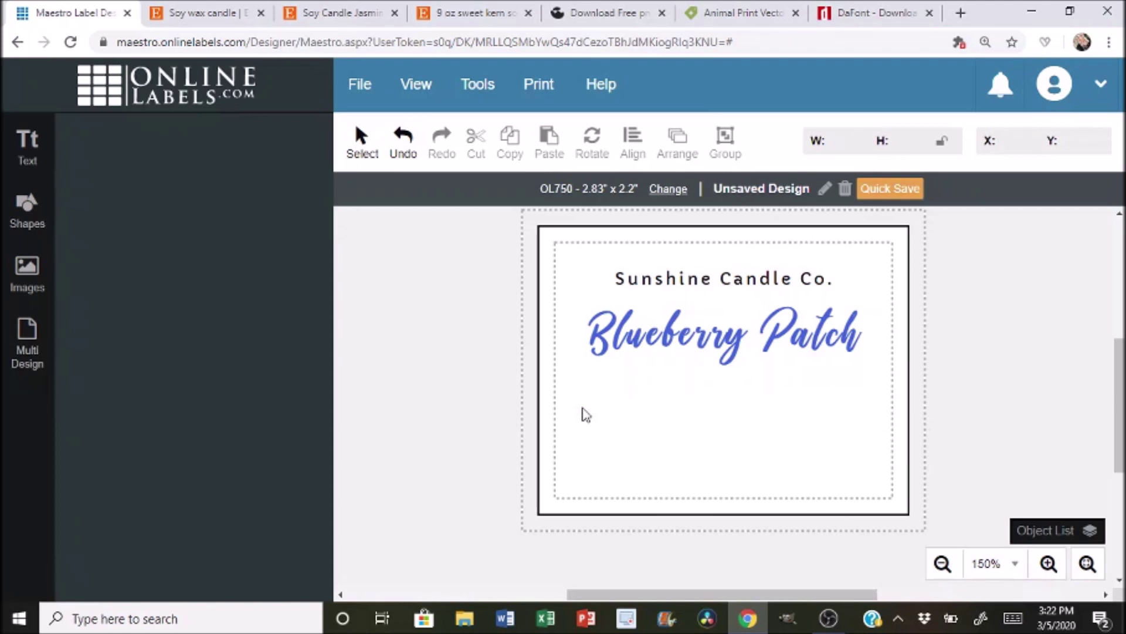
pyautogui.click(728, 288)
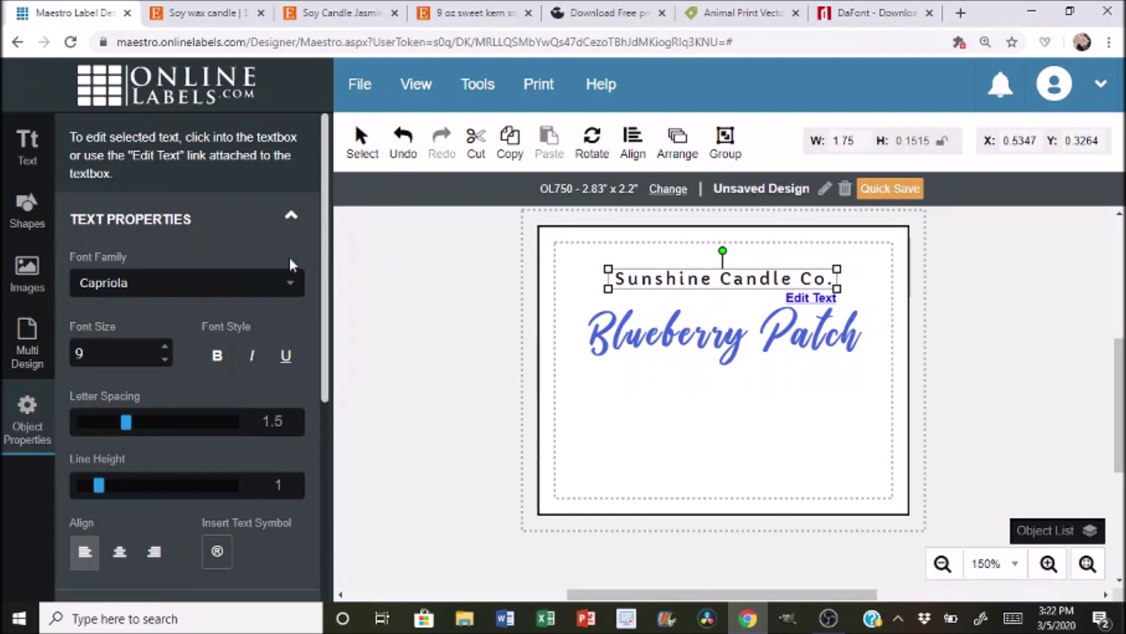
# Add a new text box and place it below "Blueberry Patch" at about Y 1.26
pyautogui.click(34, 164)
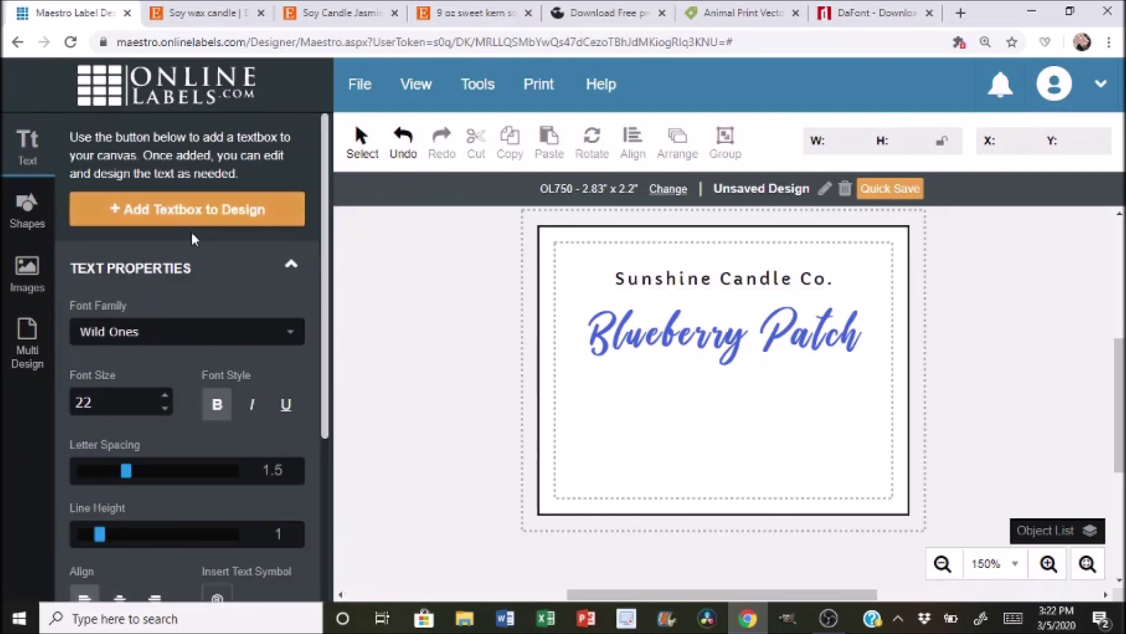
pyautogui.click(189, 211)
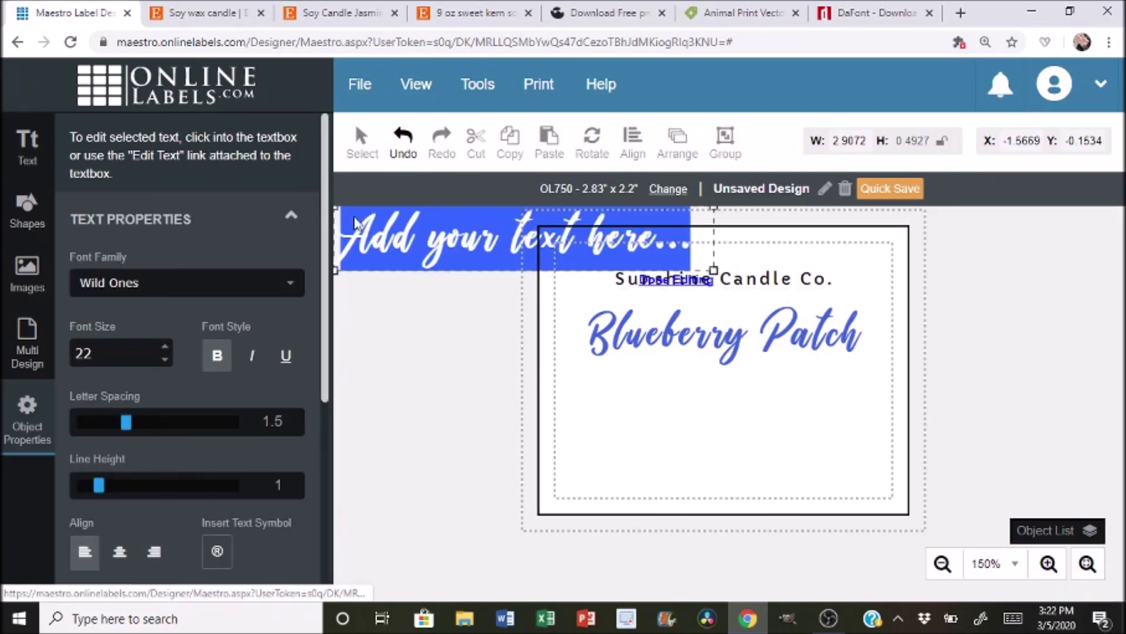
pyautogui.moveTo(549, 275); pyautogui.dragTo(683, 469)
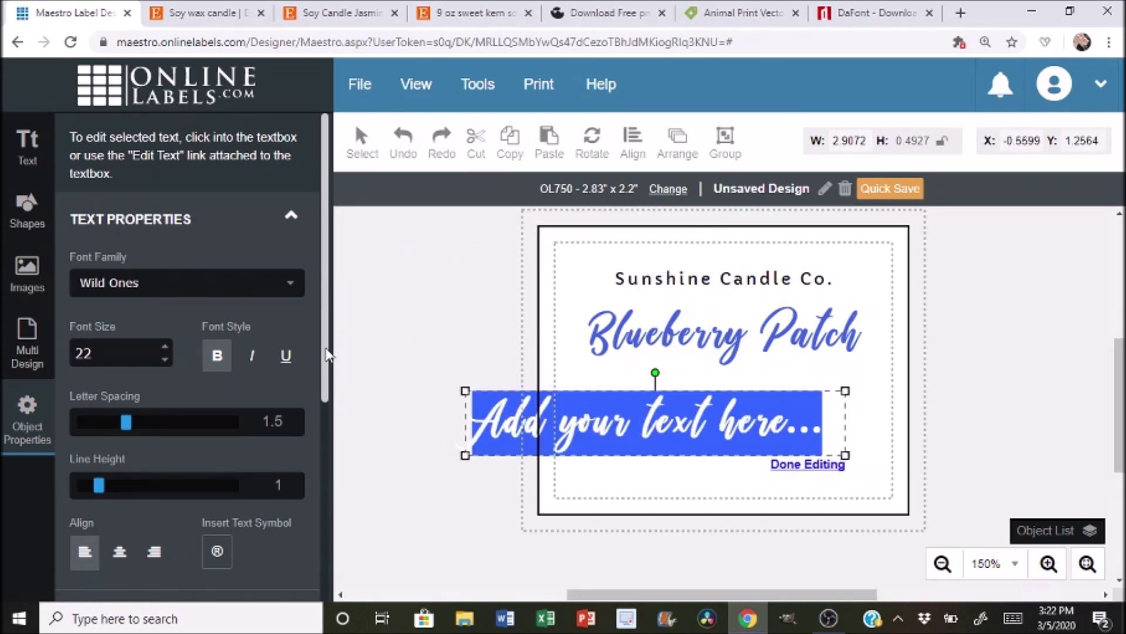
# Set the new placeholder text's font color to black, 000000
pyautogui.scroll(-4, 319, 469)
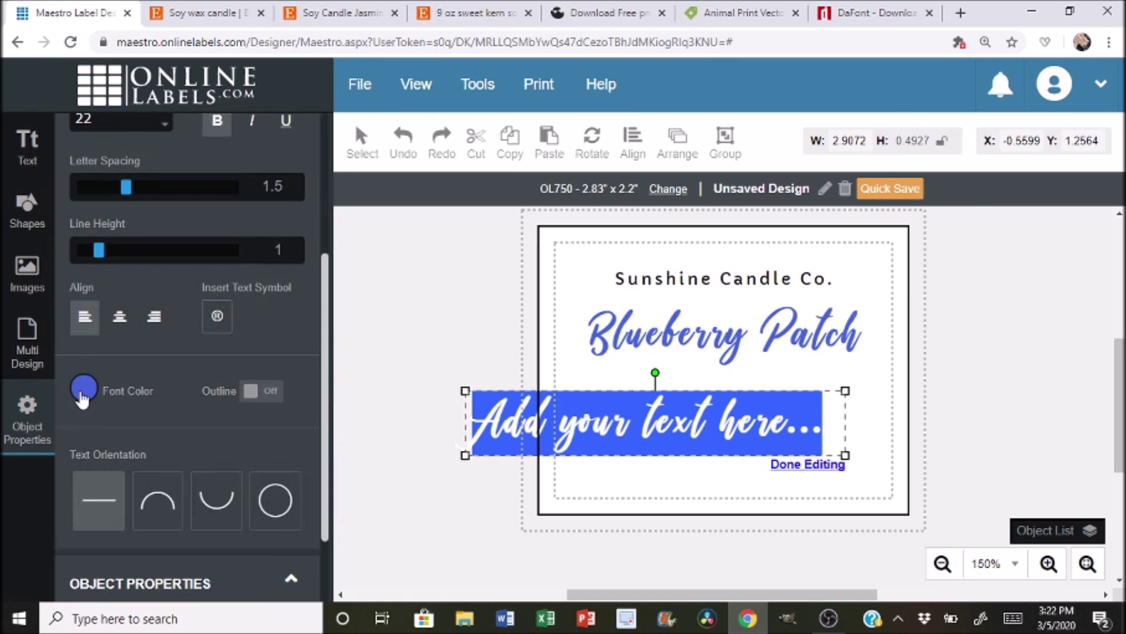
pyautogui.click(82, 392)
pyautogui.click(135, 319)
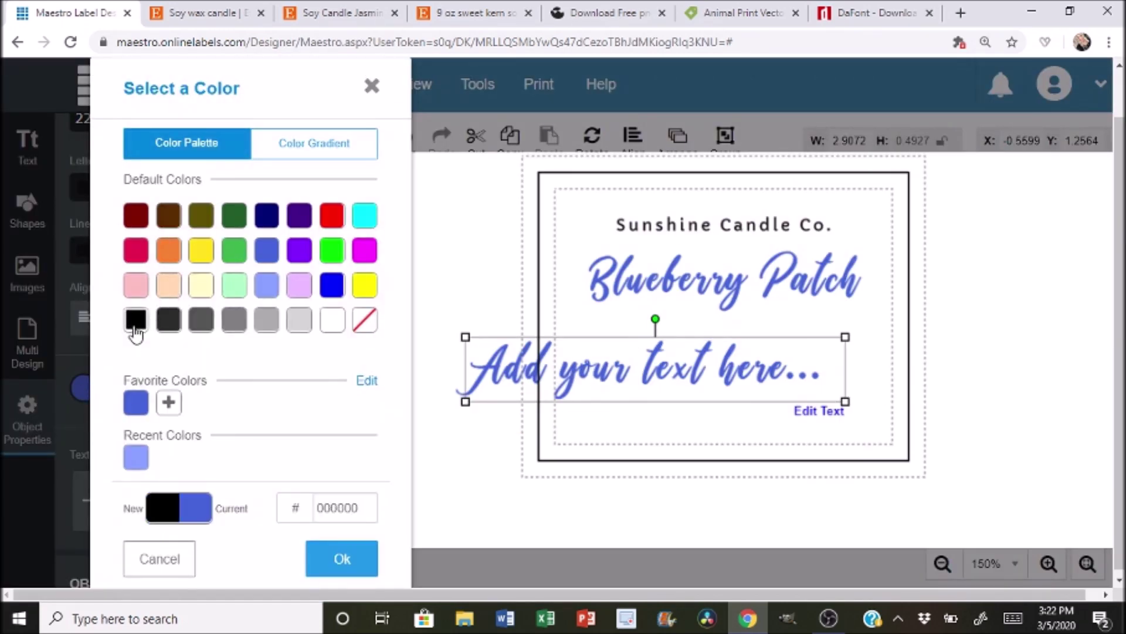
pyautogui.click(342, 566)
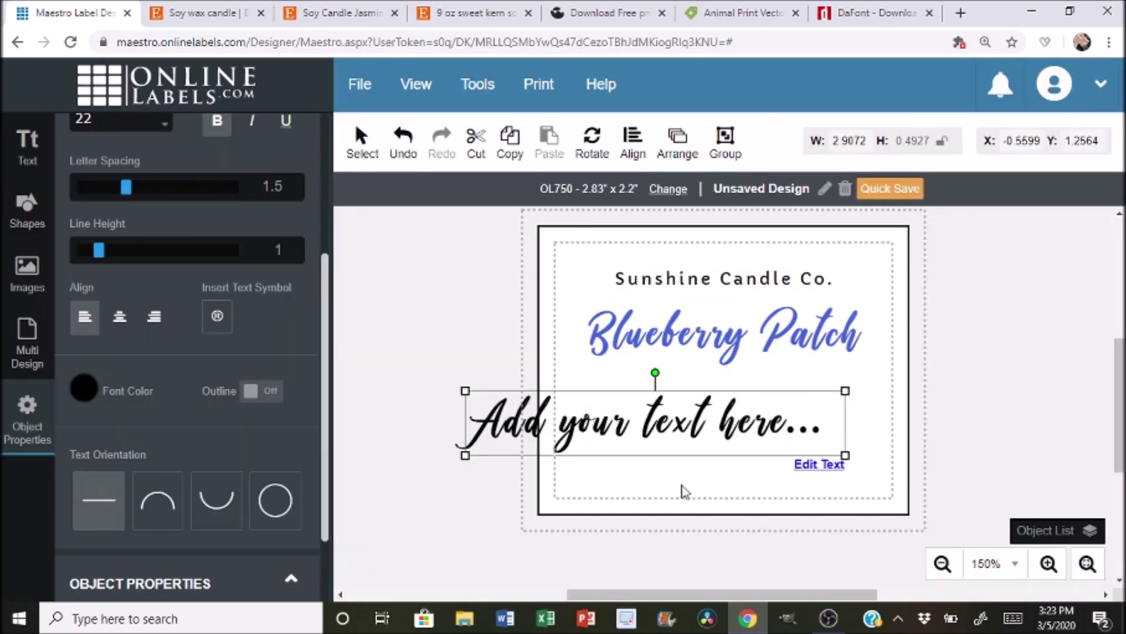
# Format the placeholder text as Capriola, without bold, at font size 7
pyautogui.doubleClick(679, 419)
pyautogui.click(689, 416)
pyautogui.hotkey('ctrl', 'a')
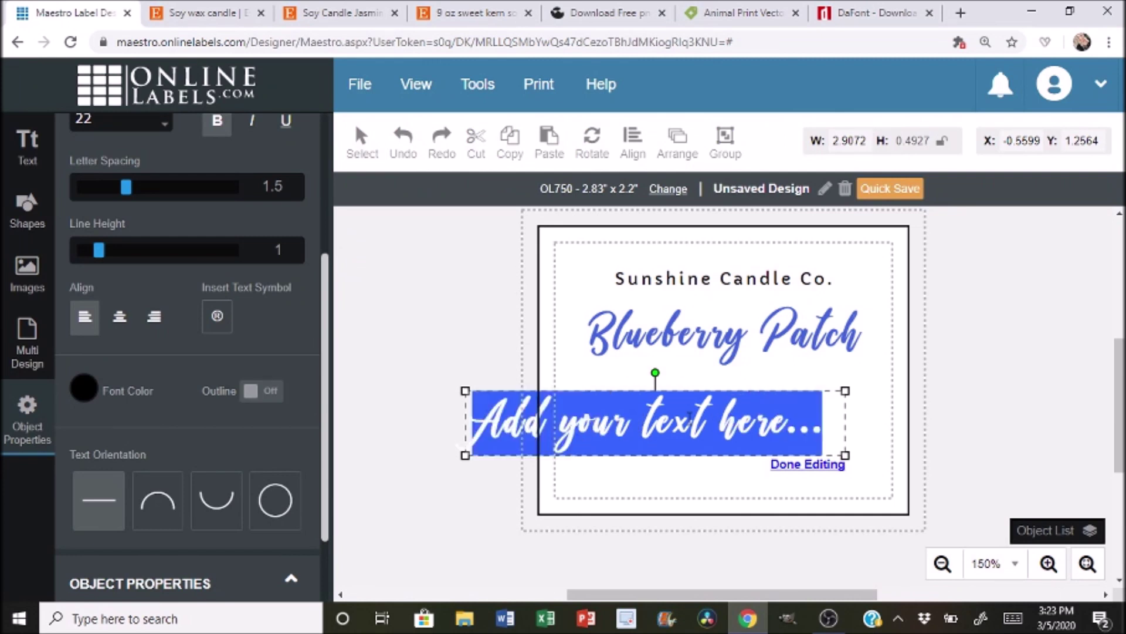
pyautogui.moveTo(324, 259); pyautogui.dragTo(323, 180)
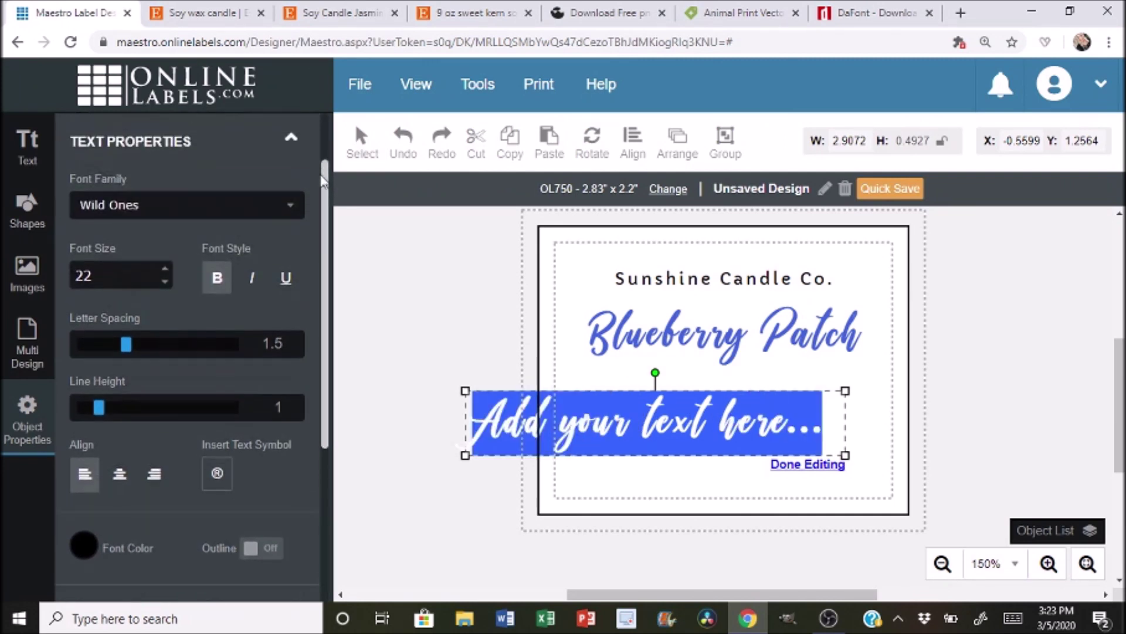
pyautogui.click(289, 207)
pyautogui.click(154, 400)
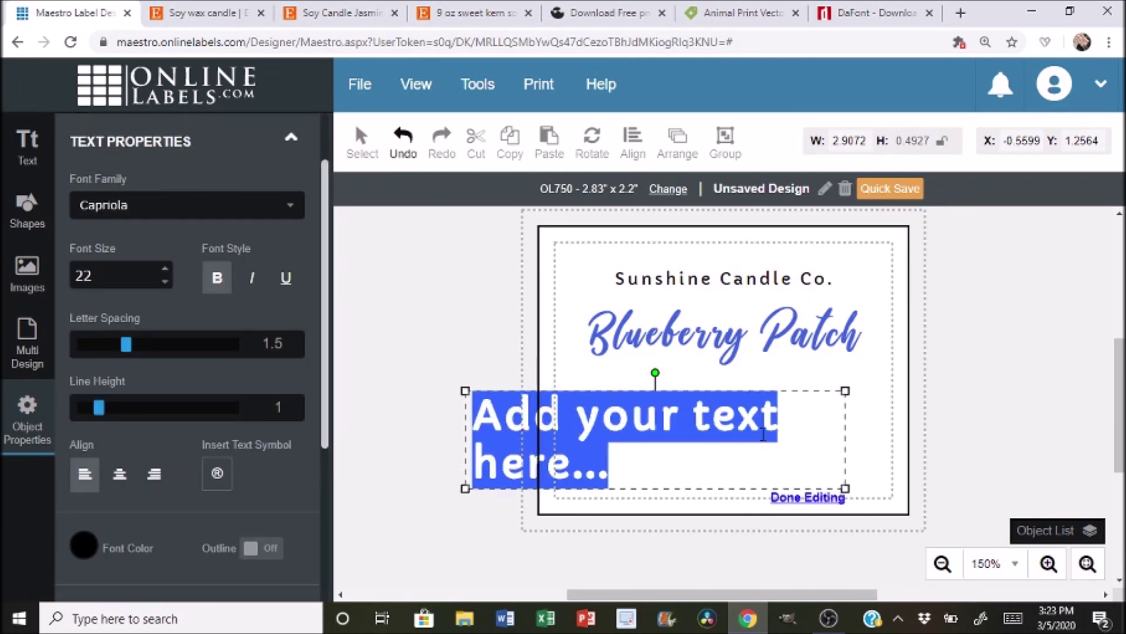
pyautogui.click(217, 279)
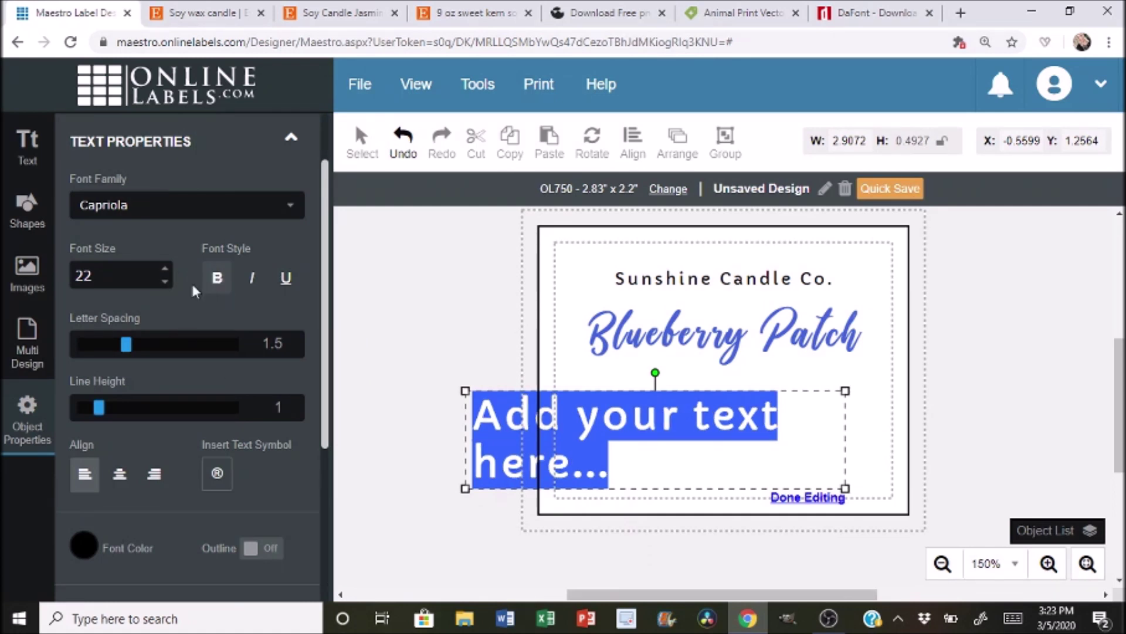
pyautogui.moveTo(160, 283); pyautogui.dragTo(158, 282)
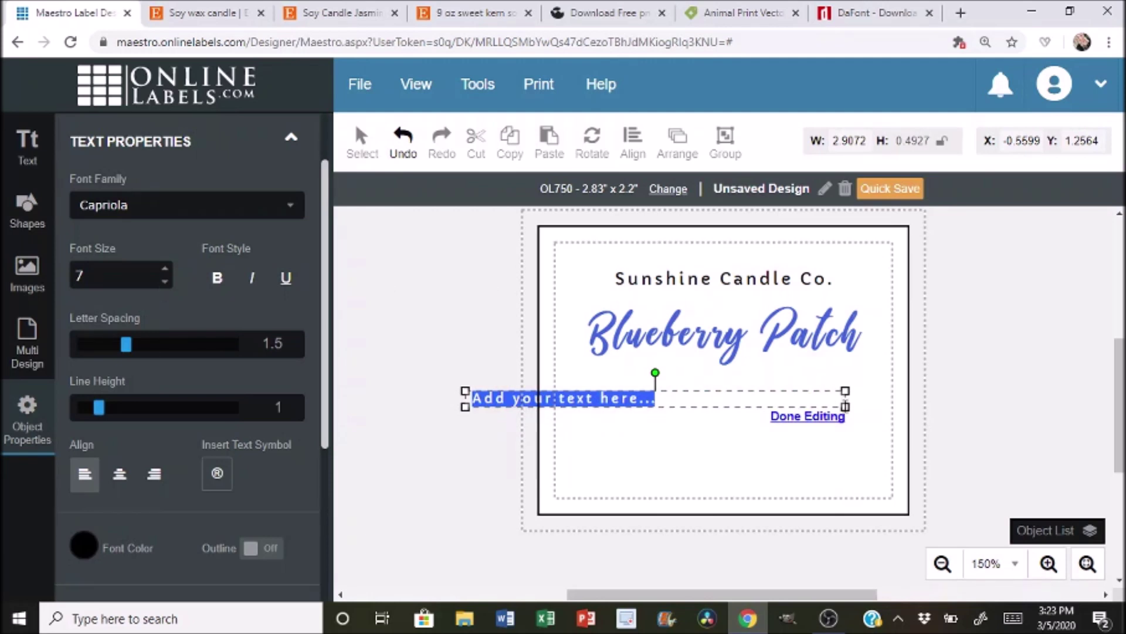
# Narrow the placeholder box to about 1.48" and replace its text with "Made in Texas"
pyautogui.moveTo(845, 406); pyautogui.dragTo(660, 394)
pyautogui.doubleClick(572, 404)
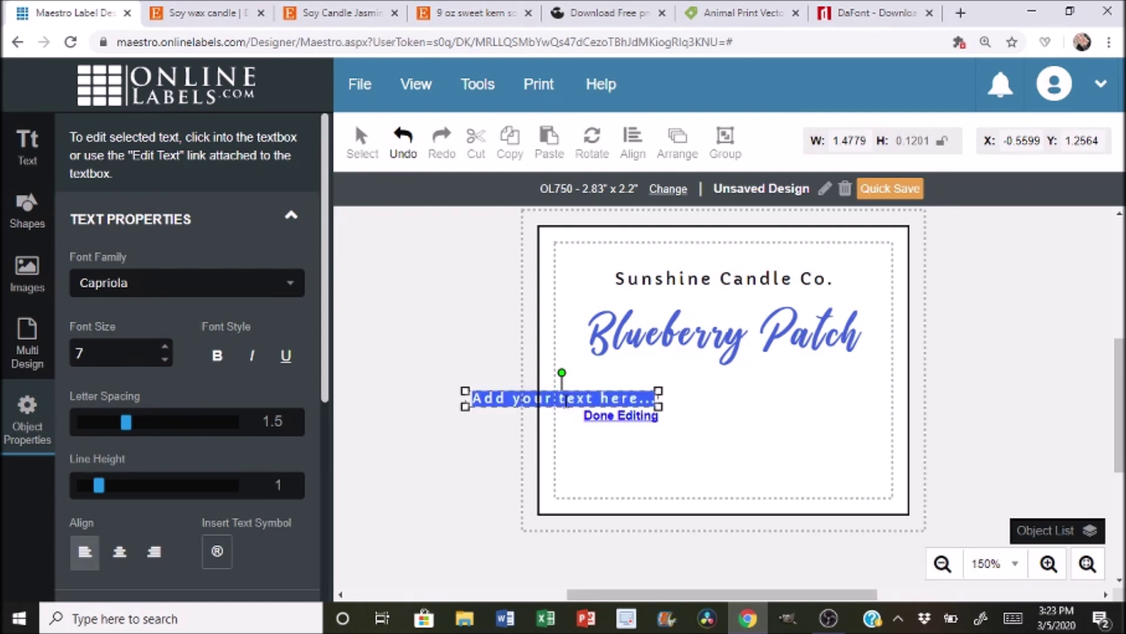
pyautogui.write('Made in Texas')
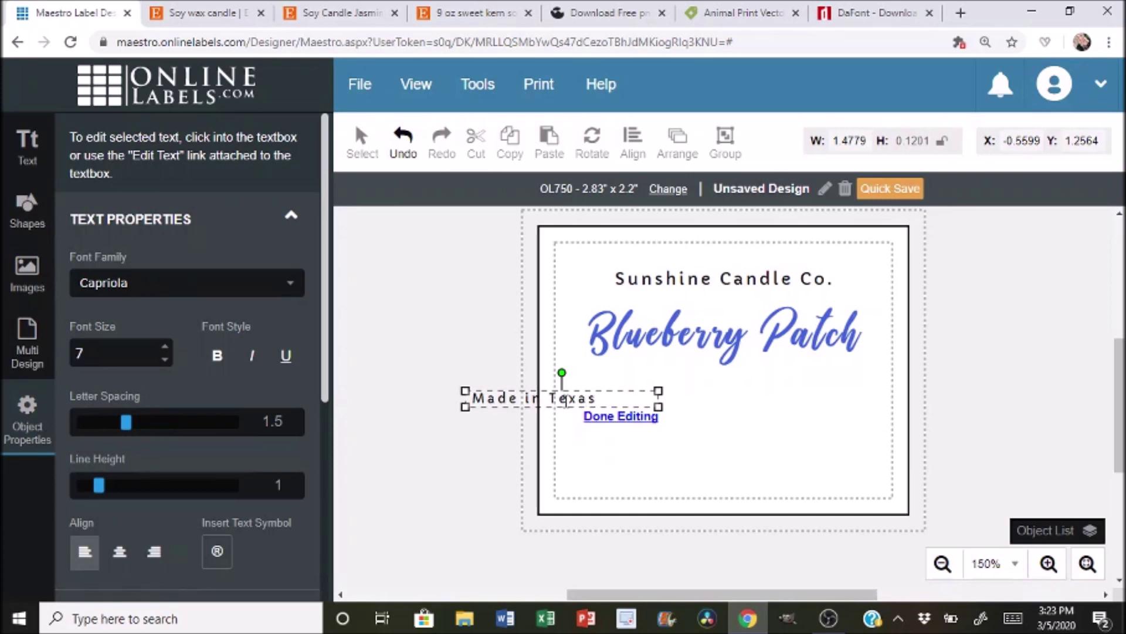
pyautogui.click(652, 415)
# Move "Made in Texas" against the label's right safe margin, below "Blueberry Patch"
pyautogui.click(593, 399)
pyautogui.moveTo(592, 399); pyautogui.dragTo(850, 379)
pyautogui.click(627, 448)
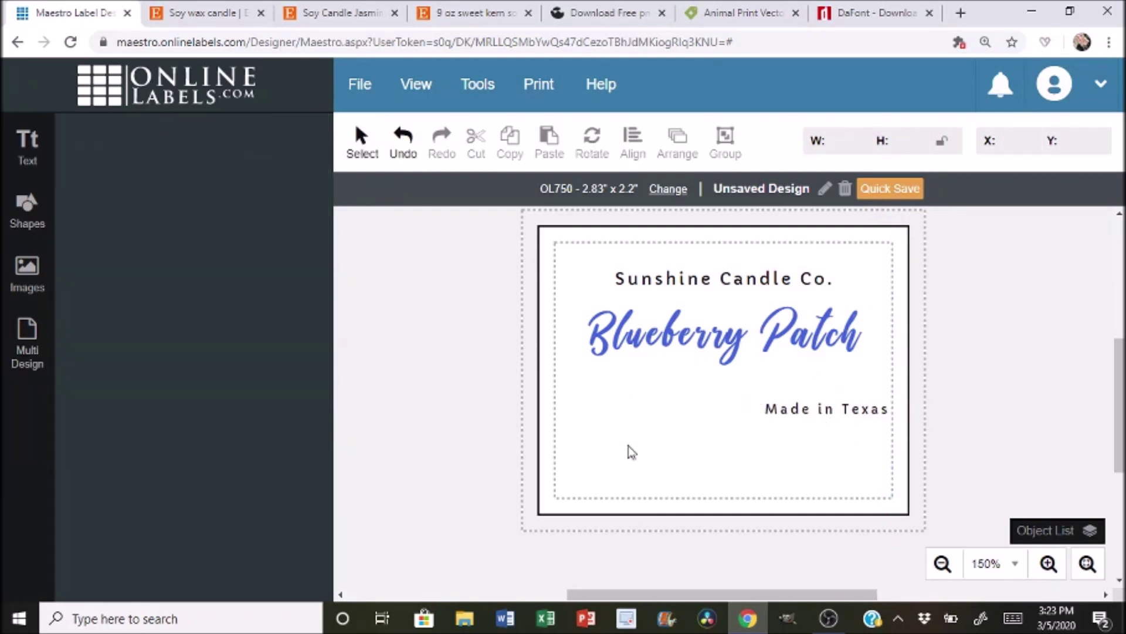
# Add a "100% Coconut Wax" text and fit it against the label's left safe margin, level with "Made in Texas"
pyautogui.click(26, 153)
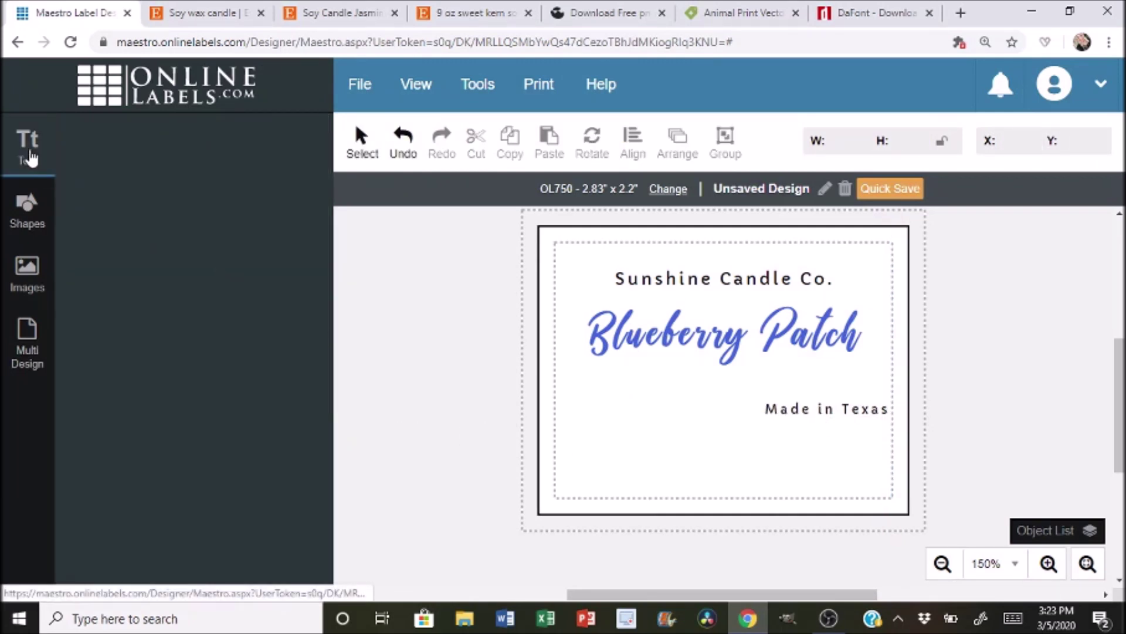
pyautogui.click(224, 209)
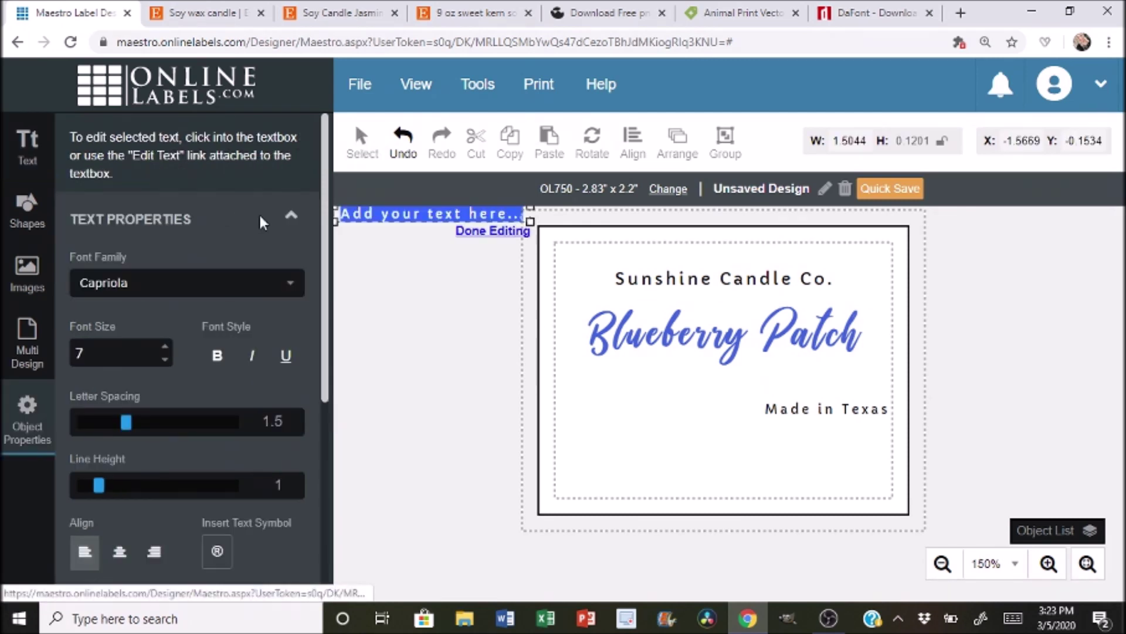
pyautogui.moveTo(441, 221); pyautogui.dragTo(569, 431)
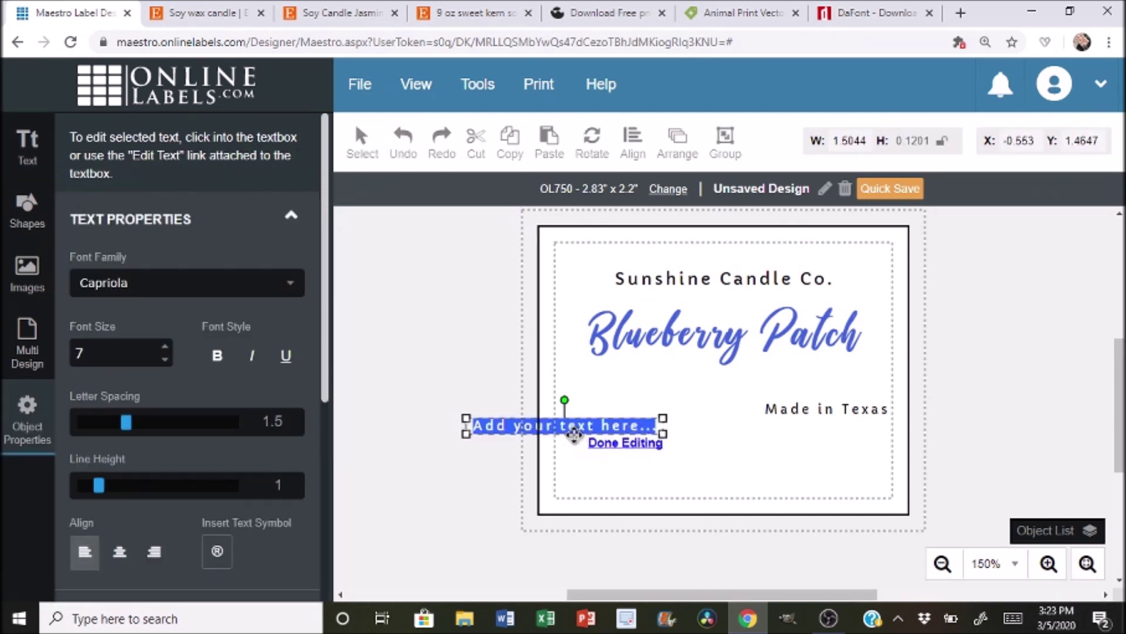
pyautogui.write('10')
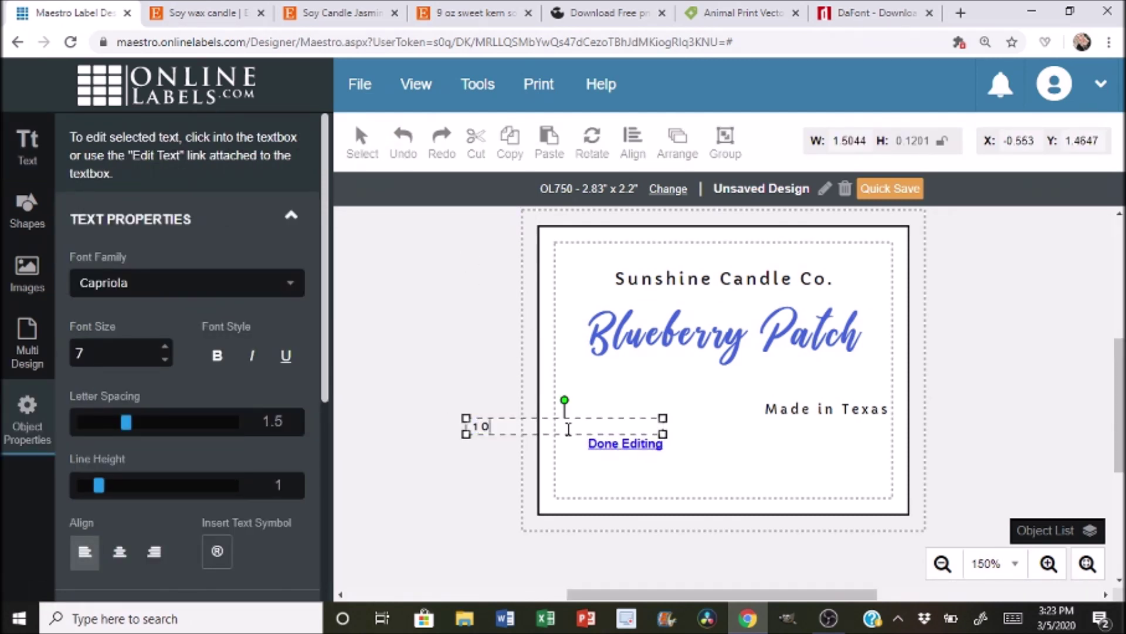
pyautogui.write('5')
pyautogui.press('BackSpace')
pyautogui.write('% Coconut Wax')
pyautogui.moveTo(663, 434)
pyautogui.mouseDown()
pyautogui.moveTo(575, 435)
pyautogui.moveTo(651, 420)
pyautogui.mouseUp()
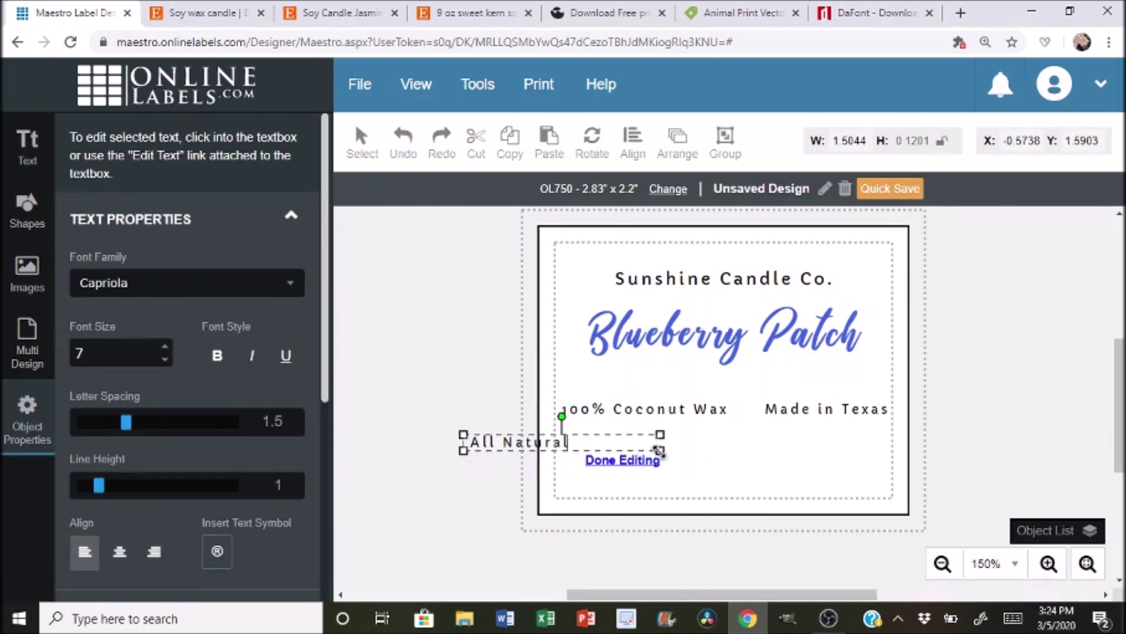
# Place "All Natural" beneath "100% Coconut Wax" and add an "8oz" text below it
pyautogui.moveTo(659, 451); pyautogui.dragTo(699, 443)
pyautogui.click(27, 147)
pyautogui.click(188, 216)
pyautogui.write('8oz')
pyautogui.moveTo(372, 221); pyautogui.dragTo(698, 464)
# Add a "30 Hr Burn Time" text, narrow its box to about 1.16", and place it beneath "Made in Texas"
pyautogui.click(27, 147)
pyautogui.click(187, 216)
pyautogui.moveTo(425, 216); pyautogui.dragTo(531, 465)
pyautogui.write('30 Hr Burn Time')
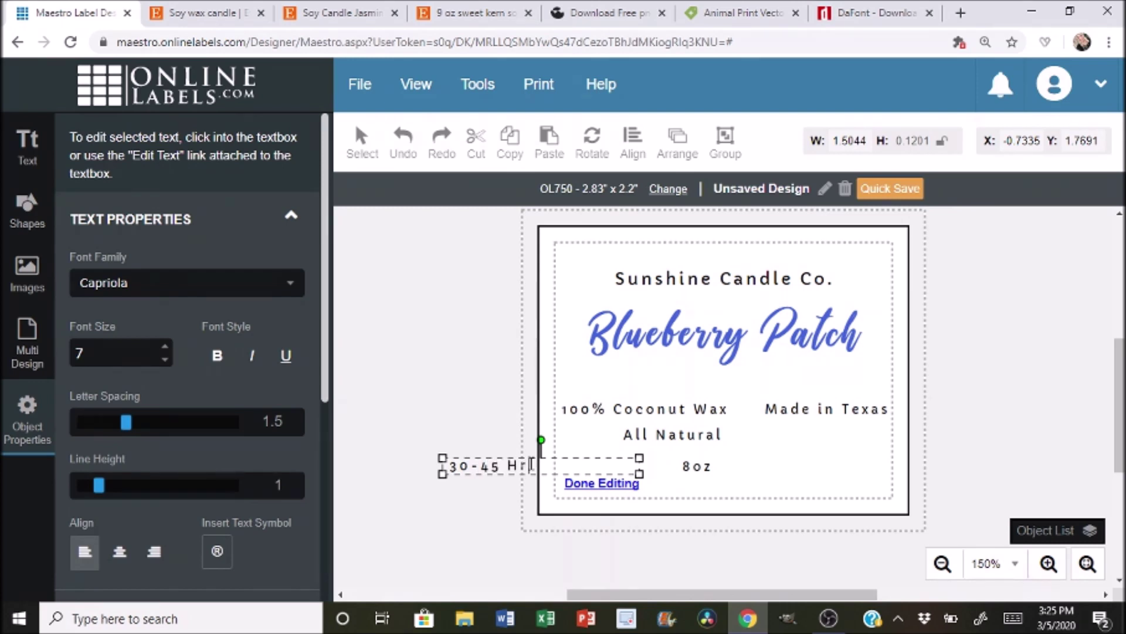
pyautogui.moveTo(640, 483)
pyautogui.mouseDown()
pyautogui.moveTo(932, 455)
pyautogui.moveTo(926, 440)
pyautogui.moveTo(887, 444)
pyautogui.mouseUp()
pyautogui.click(846, 443)
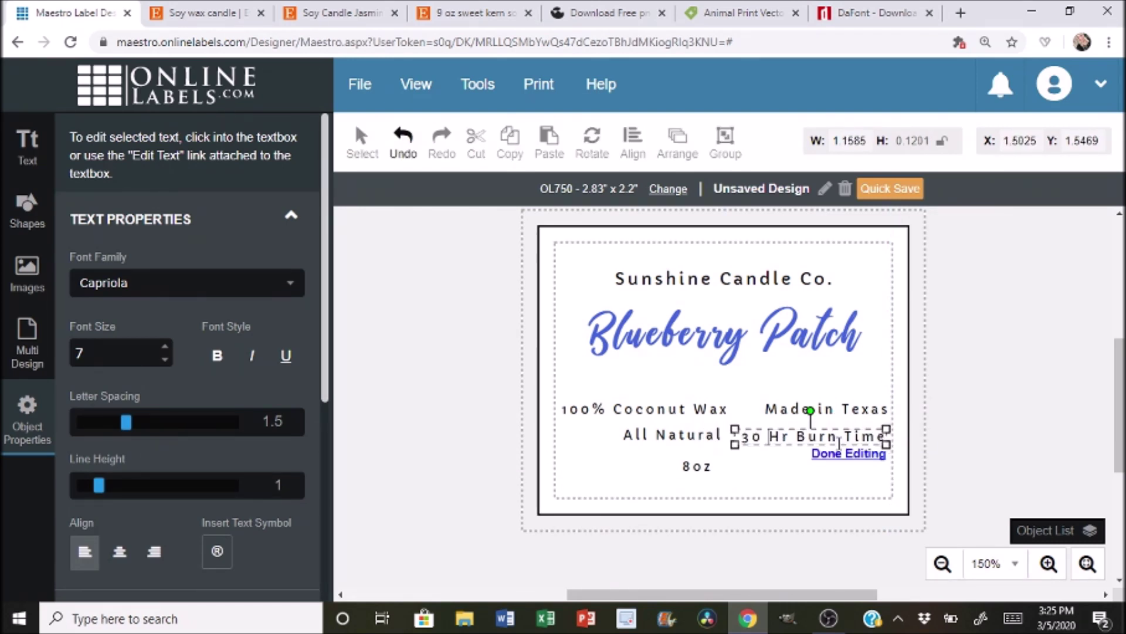
# Set "30 Hr Burn Time" level with "All Natural" and align the left edge of "Made in Texas" with it
pyautogui.moveTo(811, 447); pyautogui.dragTo(815, 447)
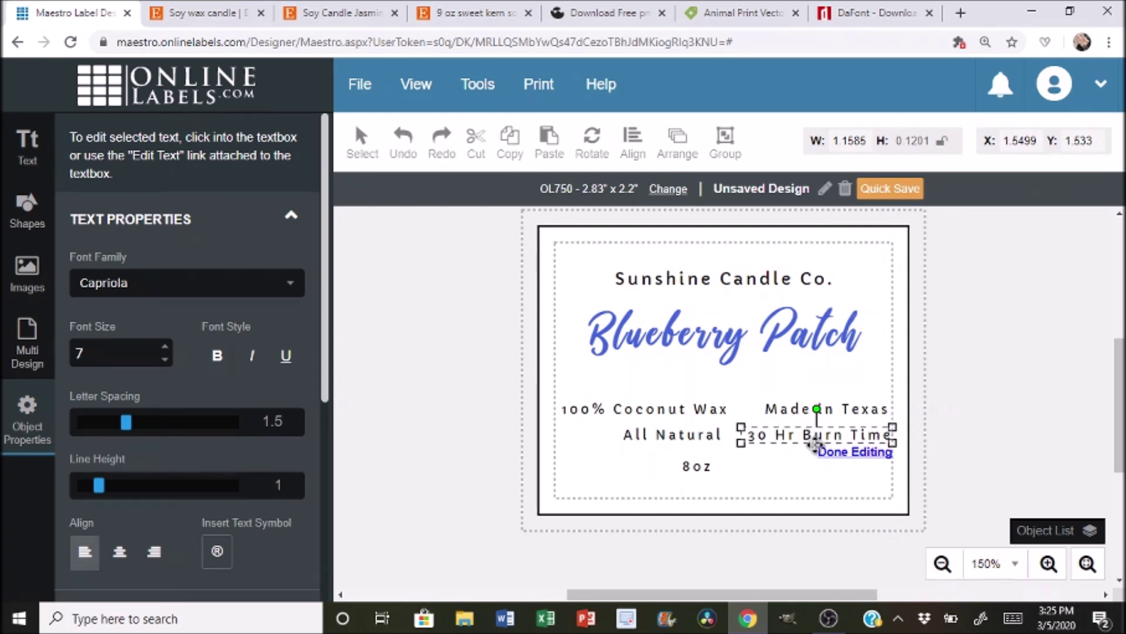
pyautogui.click(777, 474)
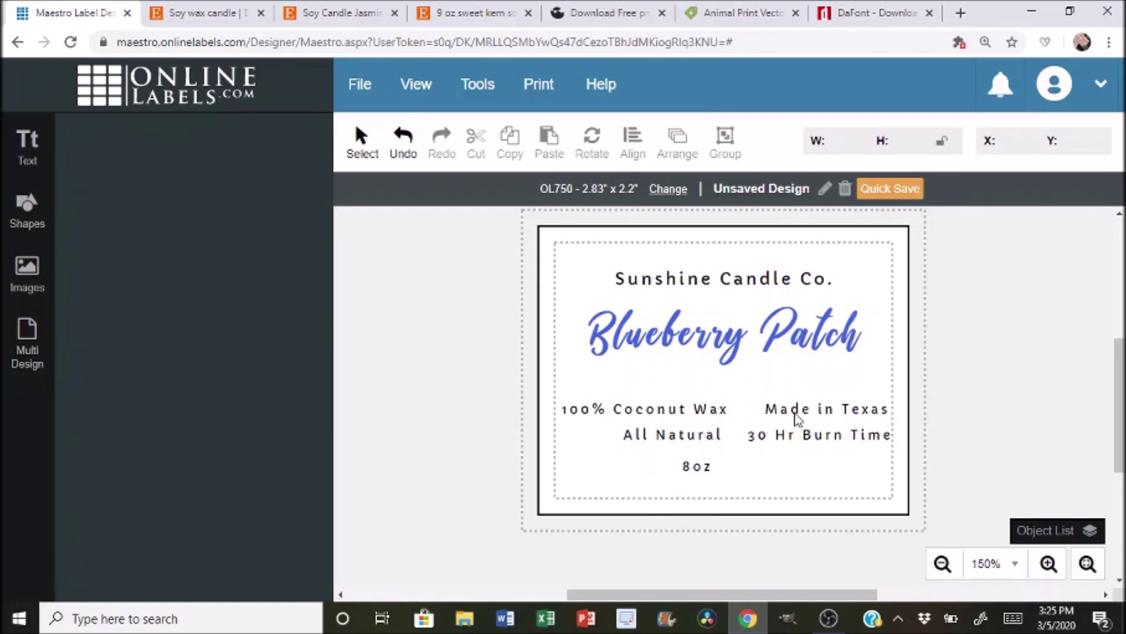
pyautogui.moveTo(796, 418); pyautogui.dragTo(781, 410)
pyautogui.click(793, 487)
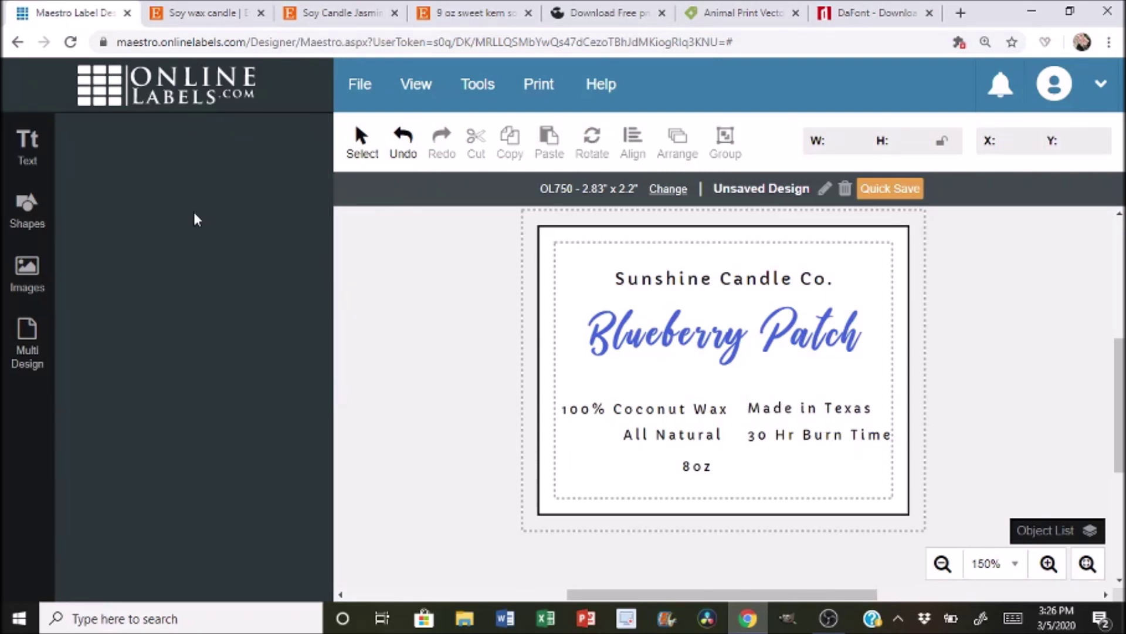
# Add another text box to the design and put its placeholder text into editing
pyautogui.click(31, 144)
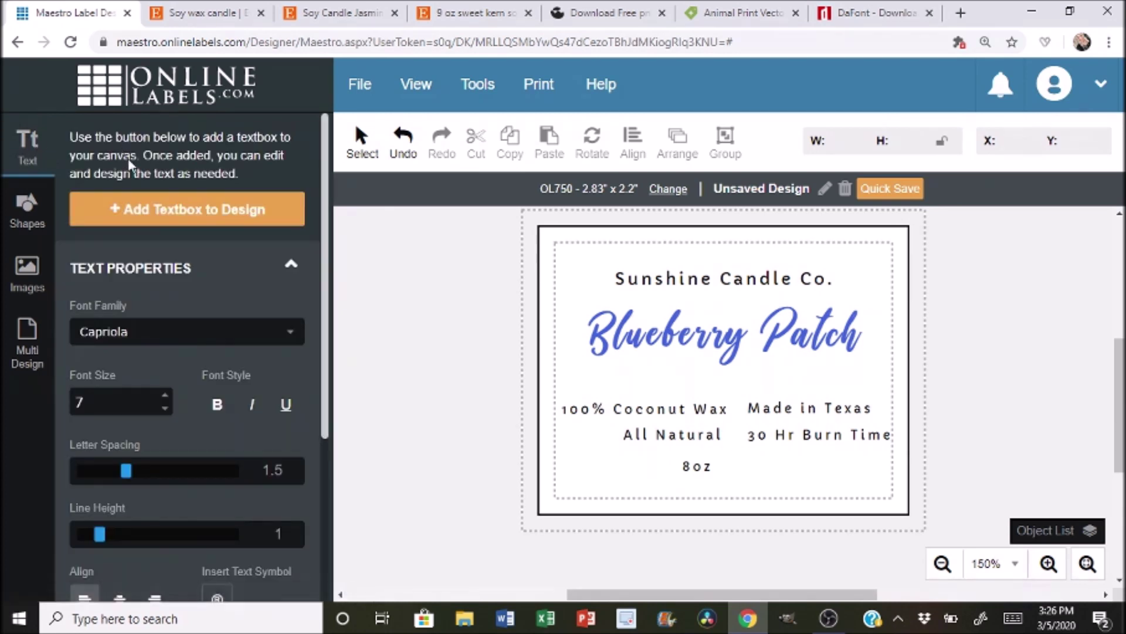
pyautogui.click(172, 207)
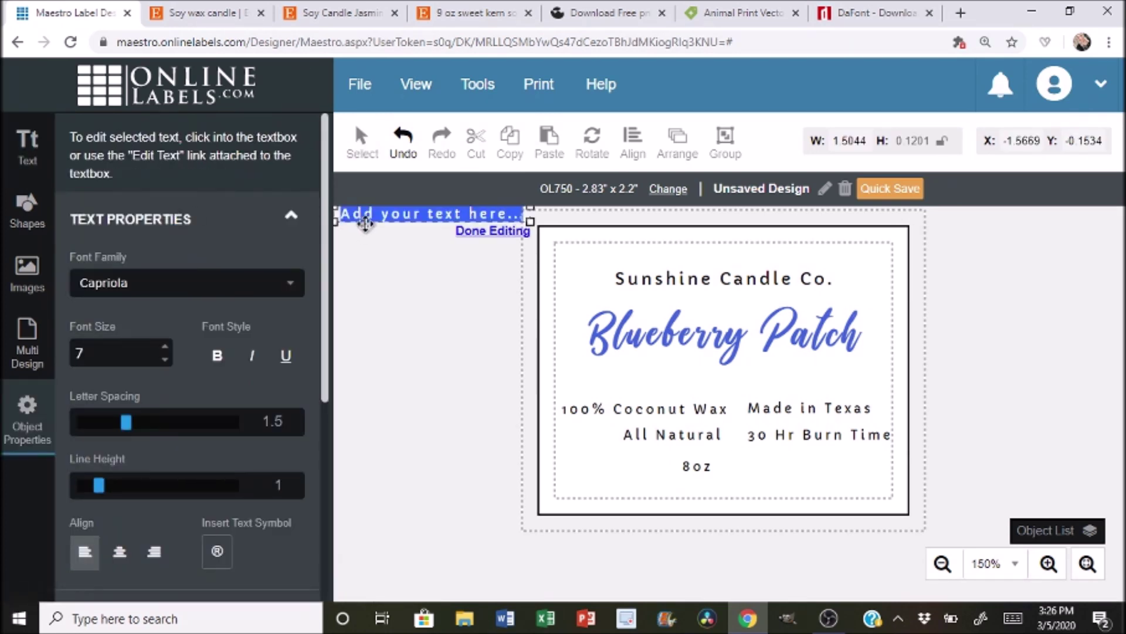
pyautogui.tripleClick(381, 218)
pyautogui.click(380, 217)
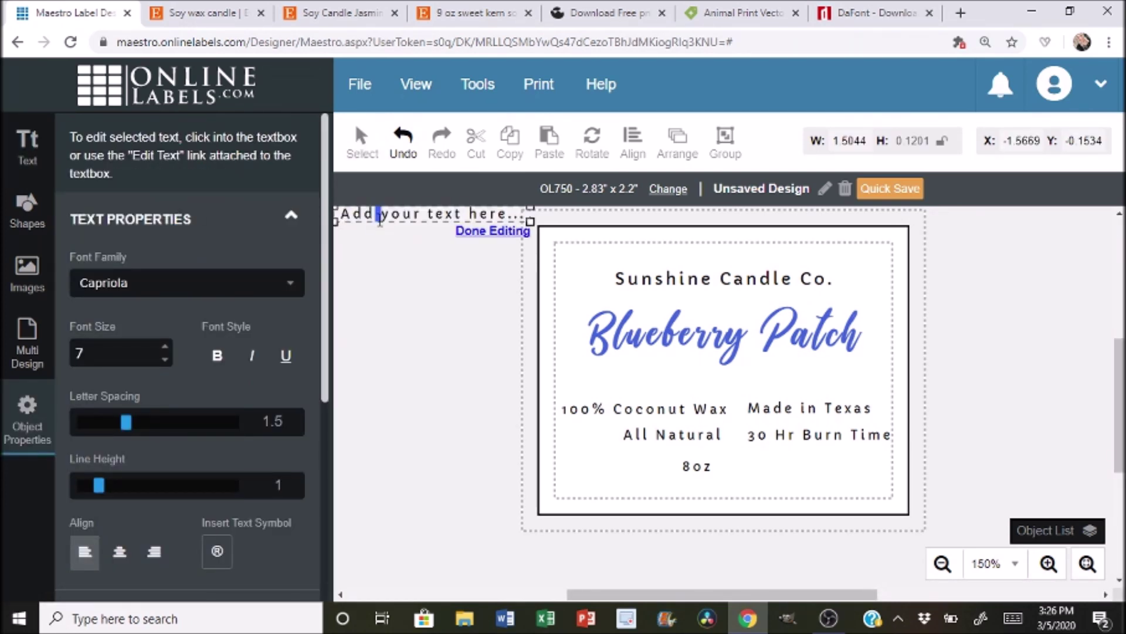
# Look up "oz to g" in a Google search and convert 8 ounces to grams
pyautogui.click(895, 18)
pyautogui.click(820, 39)
pyautogui.write('oz to g')
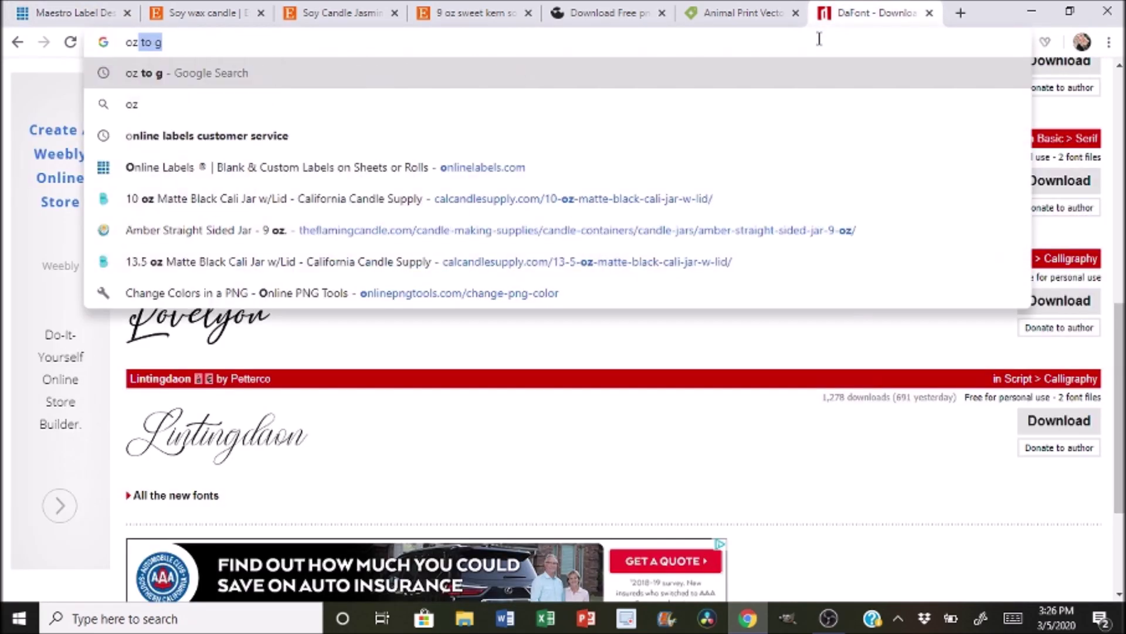
pyautogui.press('Return')
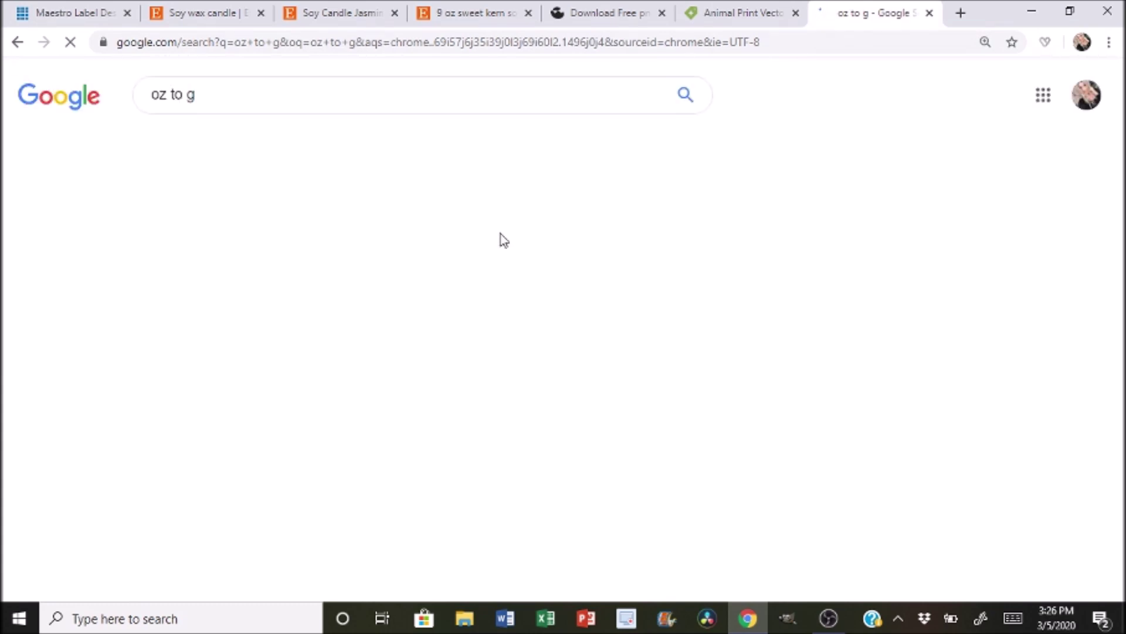
pyautogui.click(254, 309)
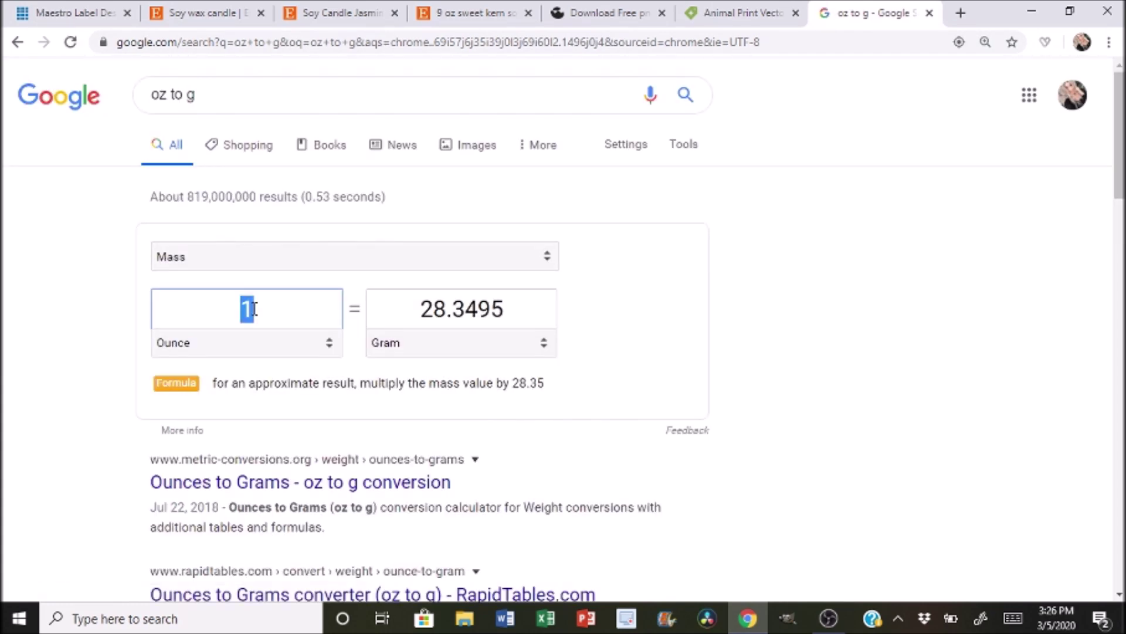
pyautogui.write('8')
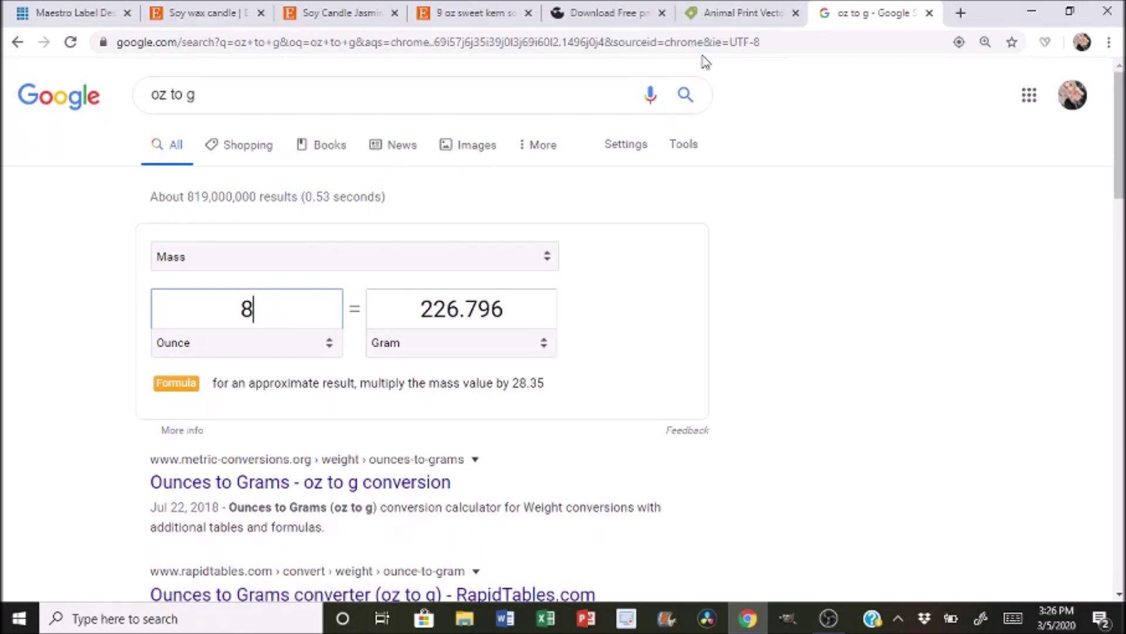
# Back in the label design, change the placeholder to "227g", narrow its box to about 0.36", and place it level with "8oz"
pyautogui.click(82, 21)
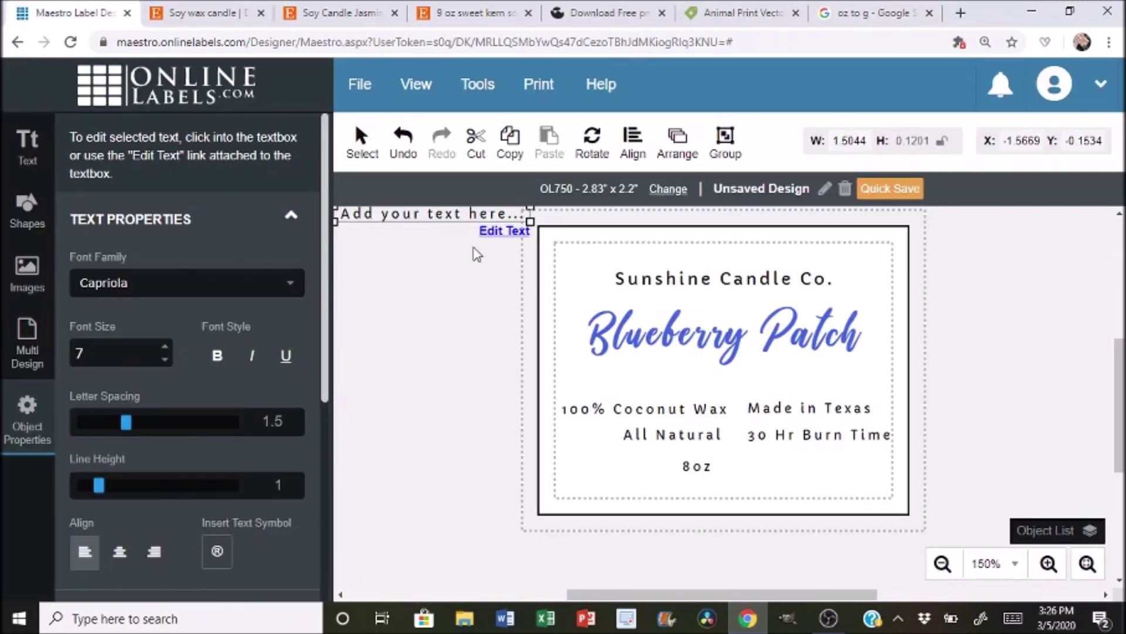
pyautogui.click(426, 215)
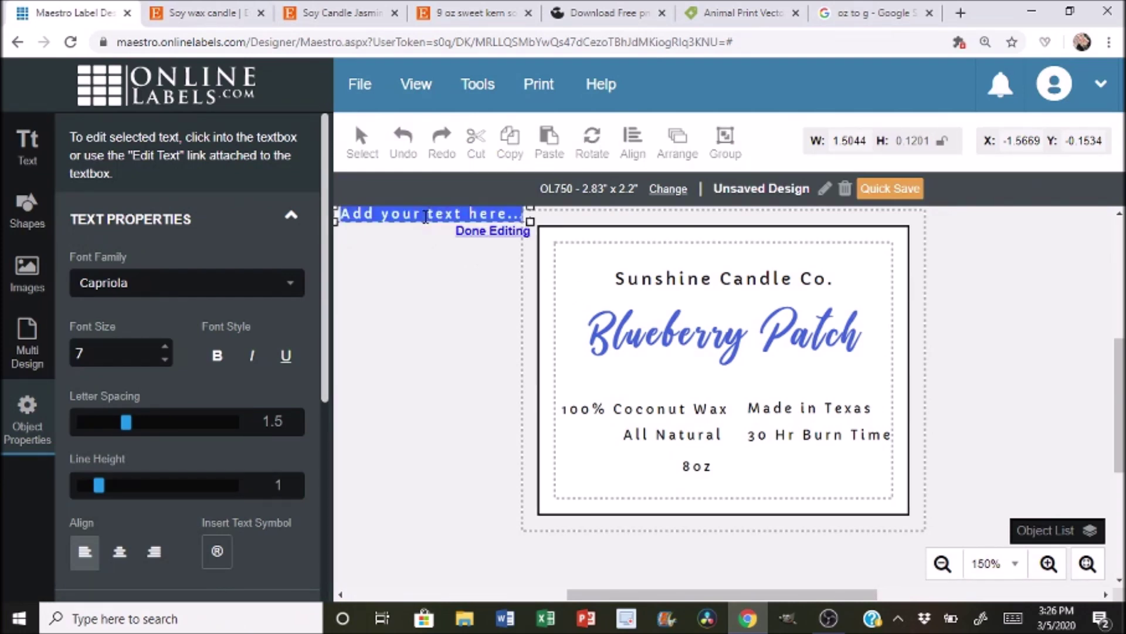
pyautogui.write('227g')
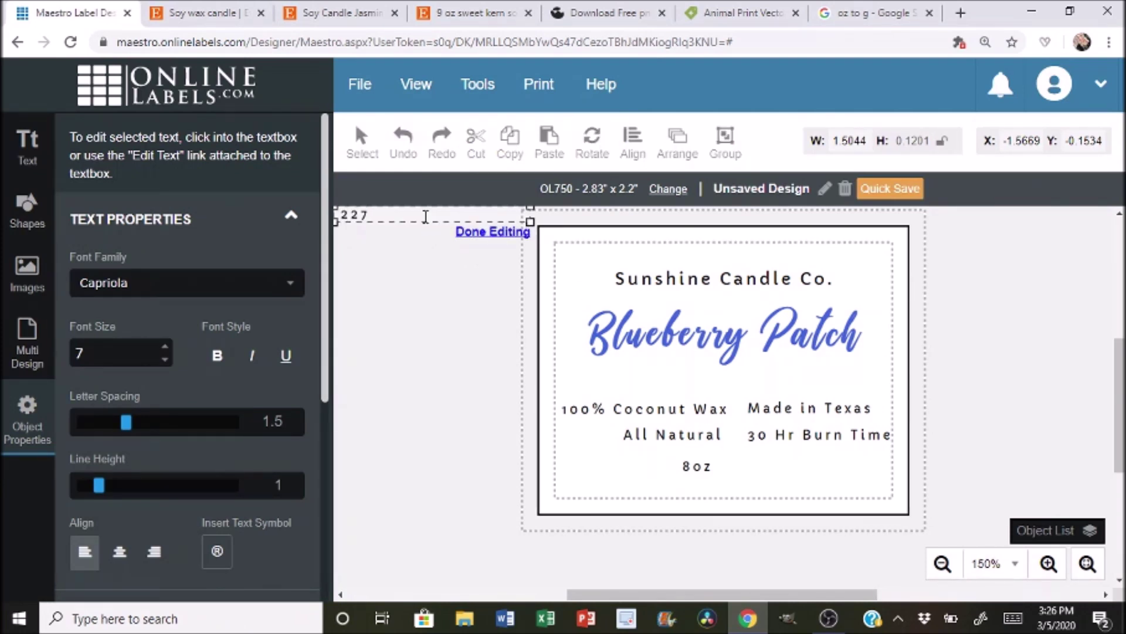
pyautogui.click(527, 232)
pyautogui.click(375, 217)
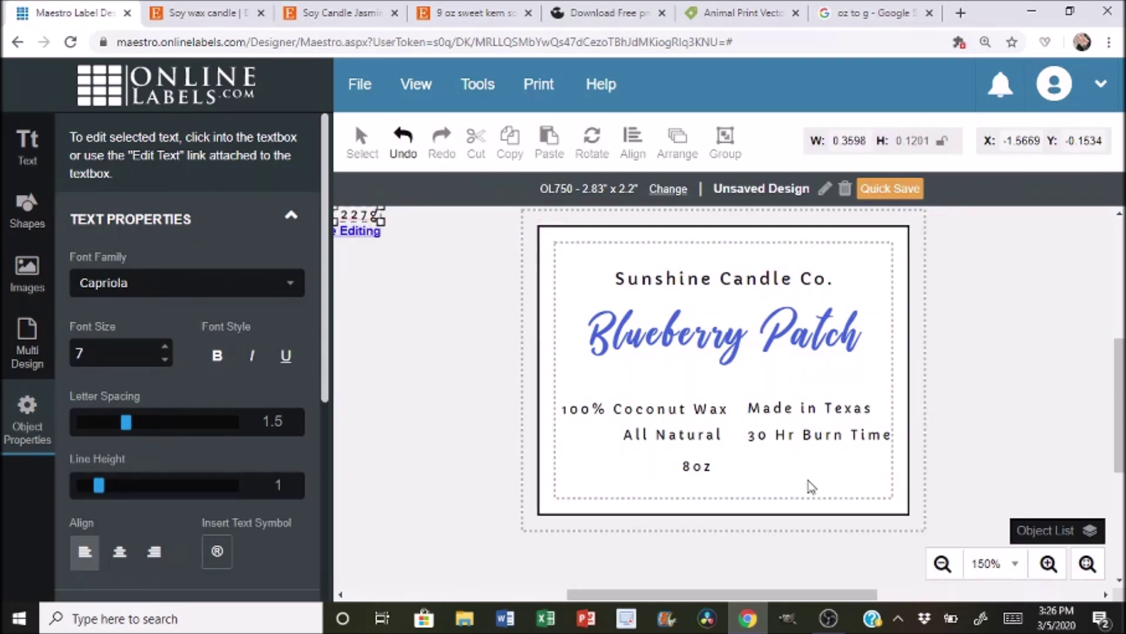
pyautogui.moveTo(361, 216); pyautogui.dragTo(777, 466)
pyautogui.click(843, 479)
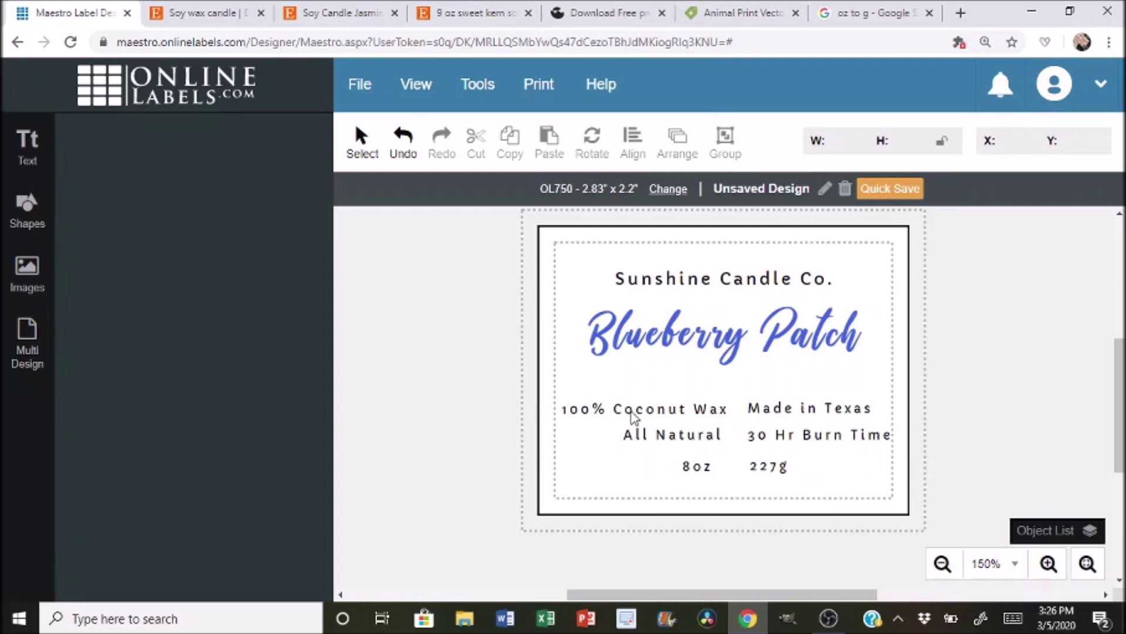
# Draw a vertical line about 0.8" long between the two columns of detail text
pyautogui.click(27, 211)
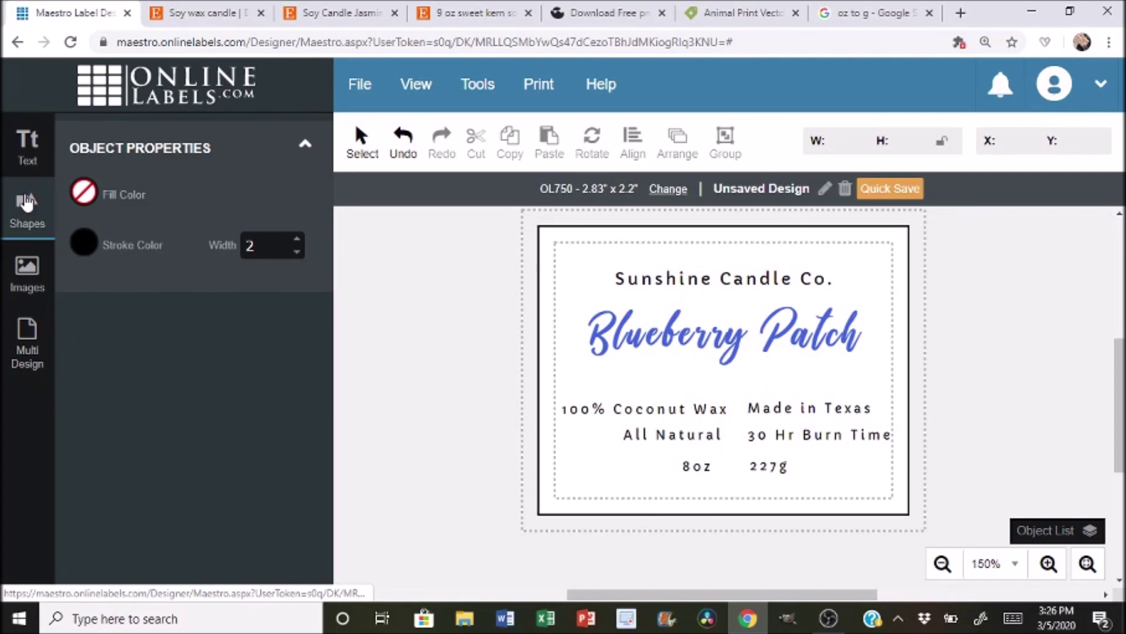
pyautogui.click(197, 244)
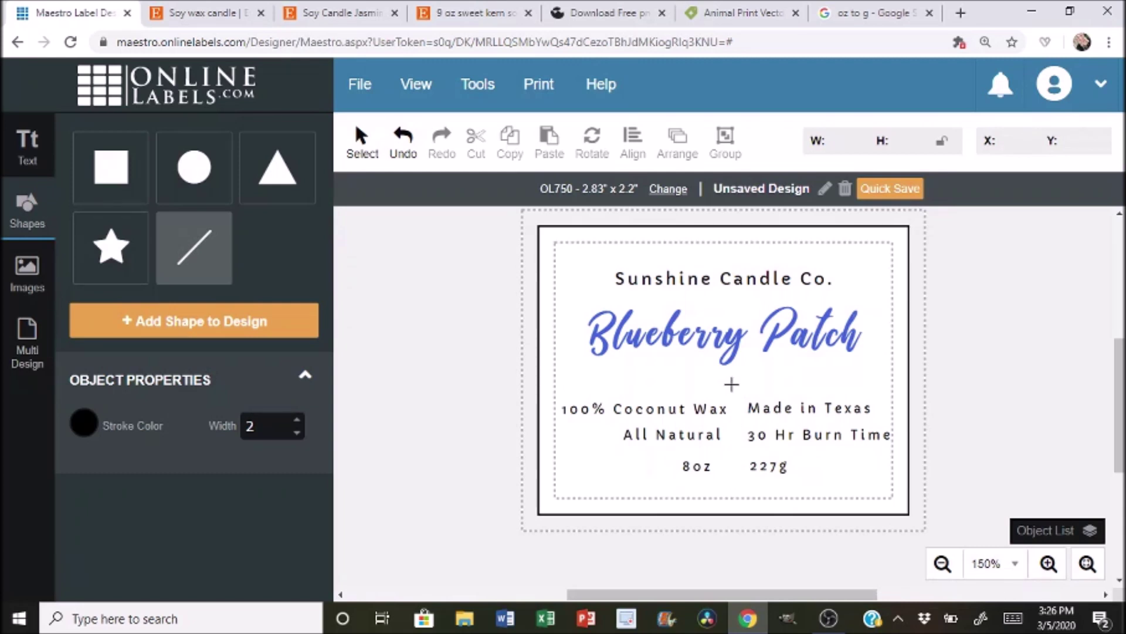
pyautogui.moveTo(732, 385); pyautogui.dragTo(732, 488)
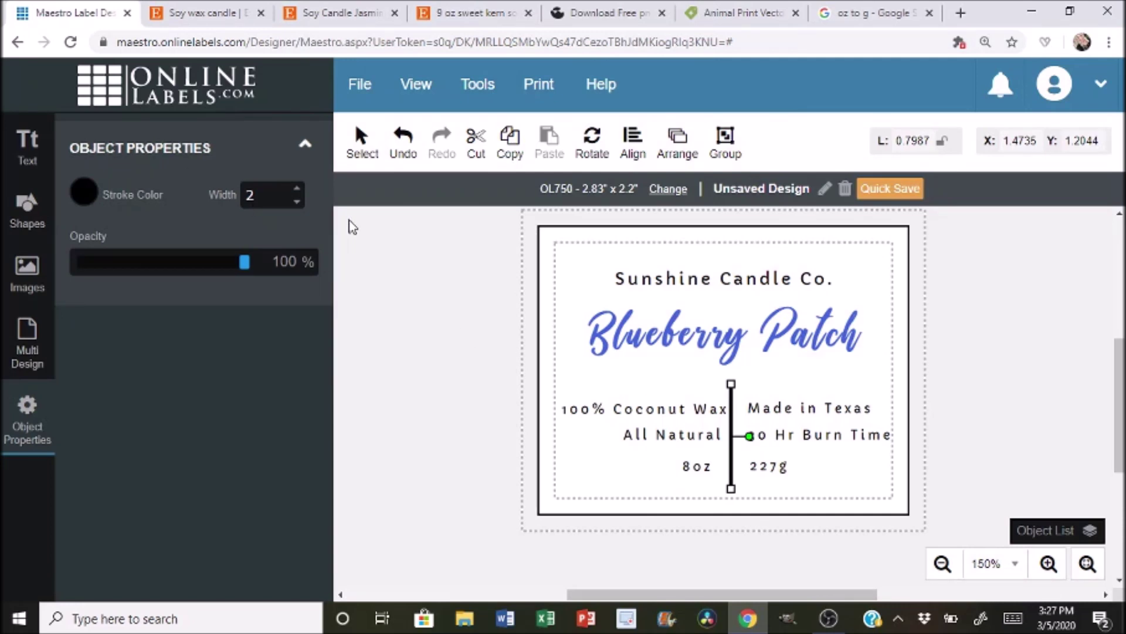
# Set the divider line's stroke width to 0.5
pyautogui.click(297, 201)
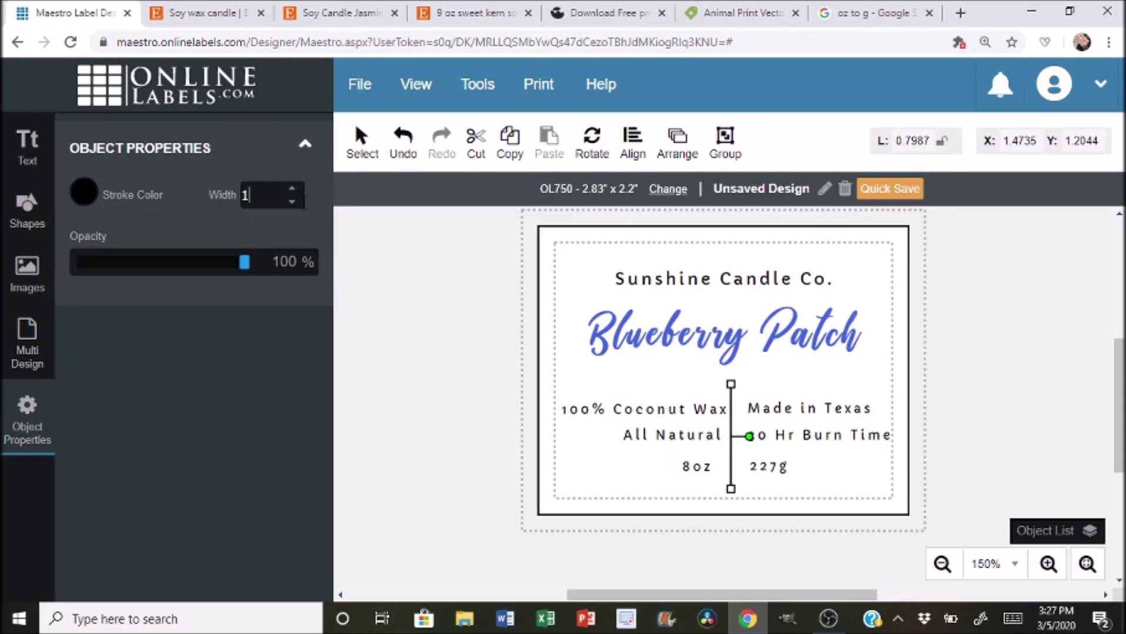
pyautogui.write('0.75')
pyautogui.press('BackSpace')
pyautogui.press('BackSpace')
pyautogui.write('5')
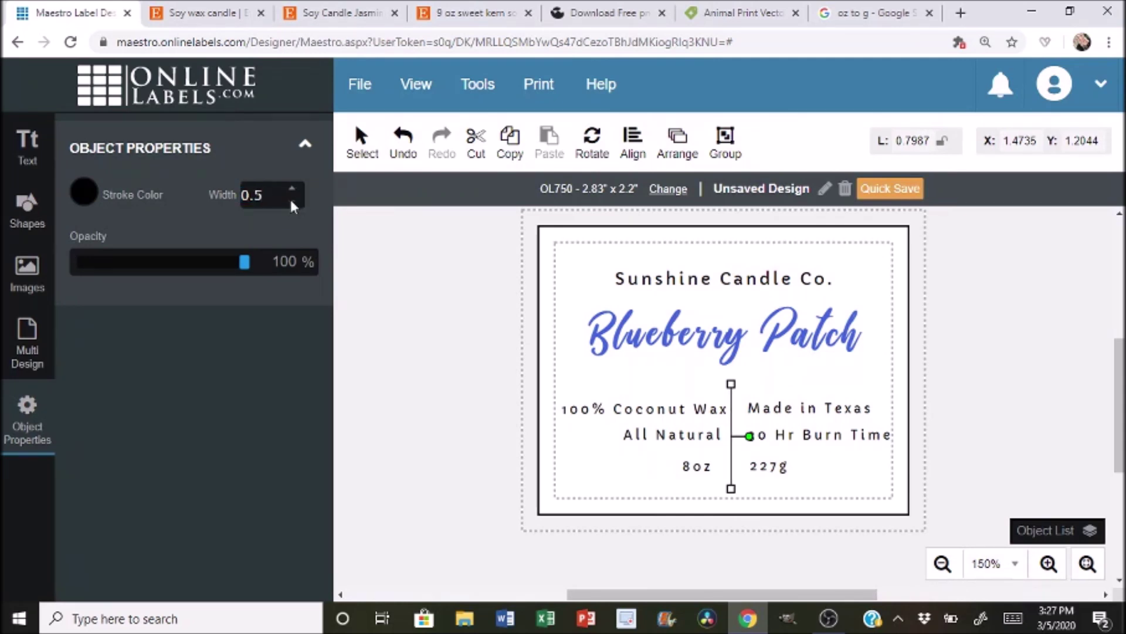
pyautogui.click(1007, 420)
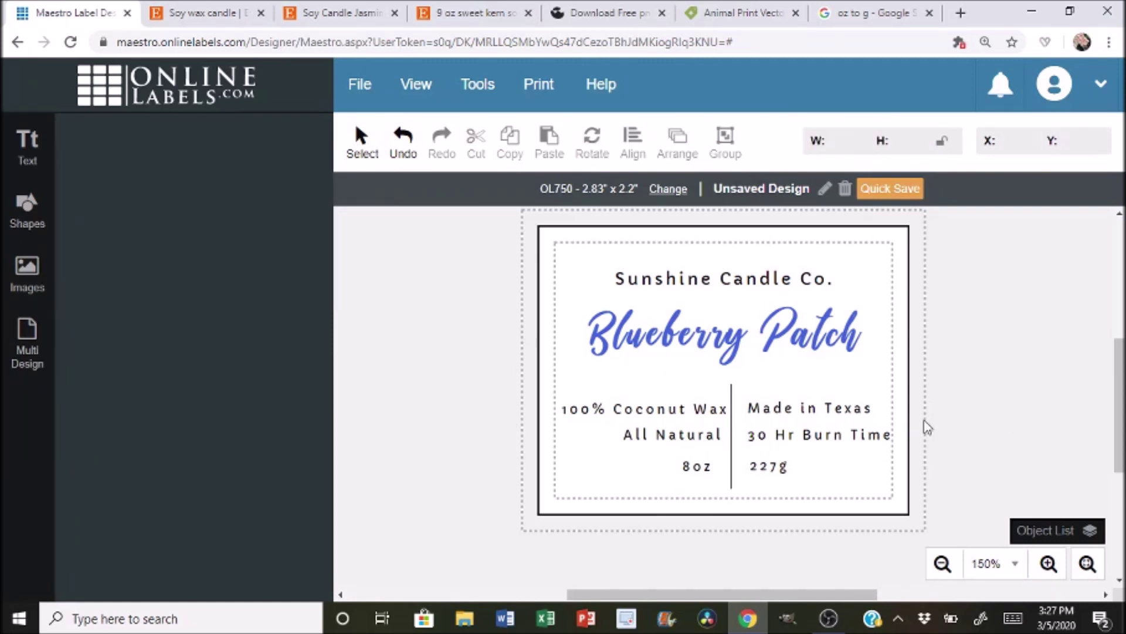
# Move the divider line to the label's horizontal centre, at about X 1.42"
pyautogui.click(732, 452)
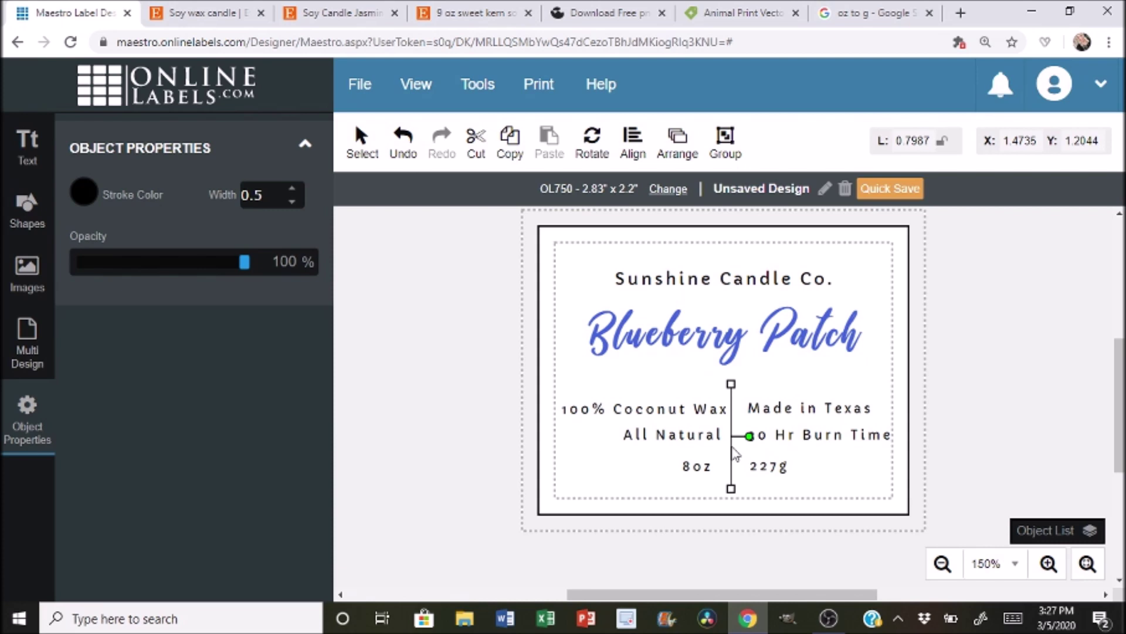
pyautogui.click(735, 452)
pyautogui.click(732, 447)
pyautogui.moveTo(732, 448); pyautogui.dragTo(726, 449)
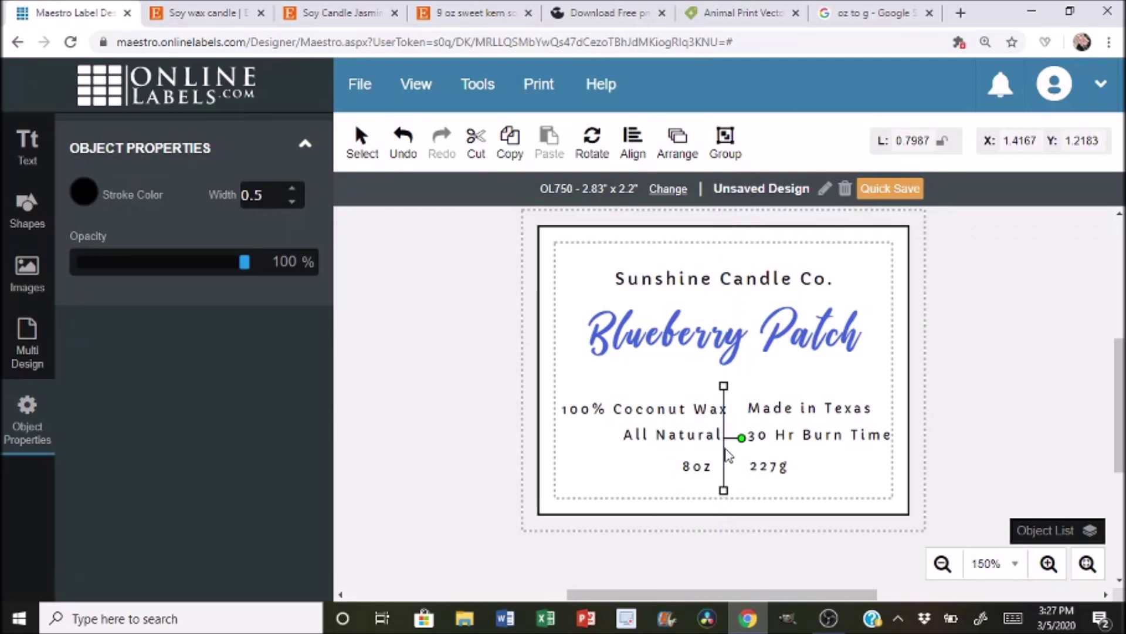
# Reduce "100% Coconut Wax" to font size 6 and narrow its box to fit the text
pyautogui.click(623, 415)
pyautogui.click(165, 359)
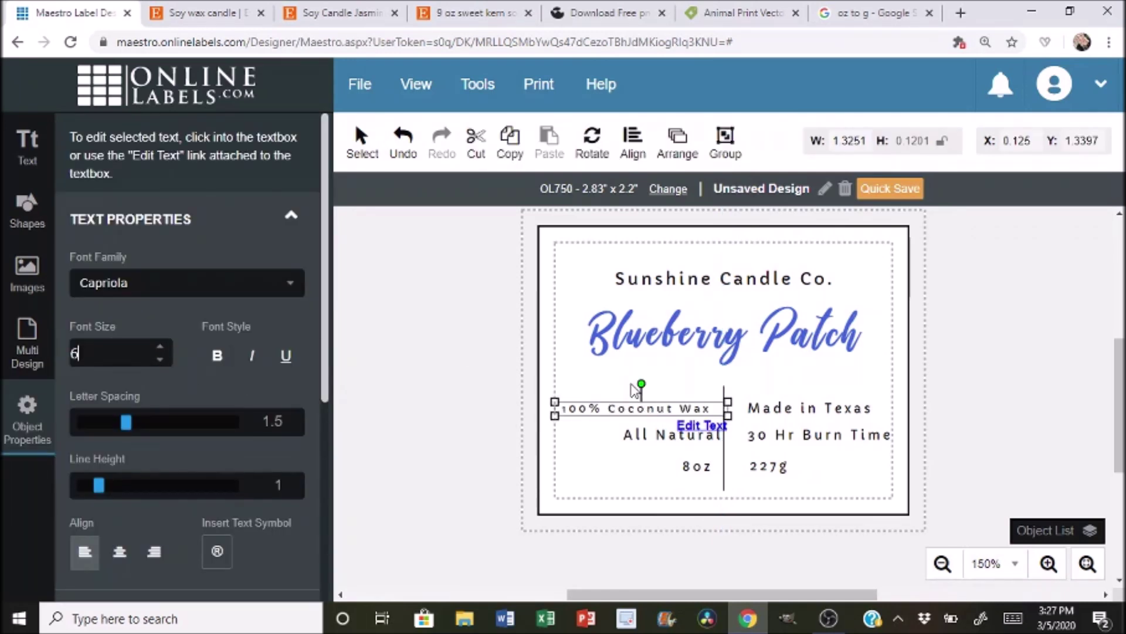
pyautogui.moveTo(727, 414); pyautogui.dragTo(711, 413)
pyautogui.click(797, 415)
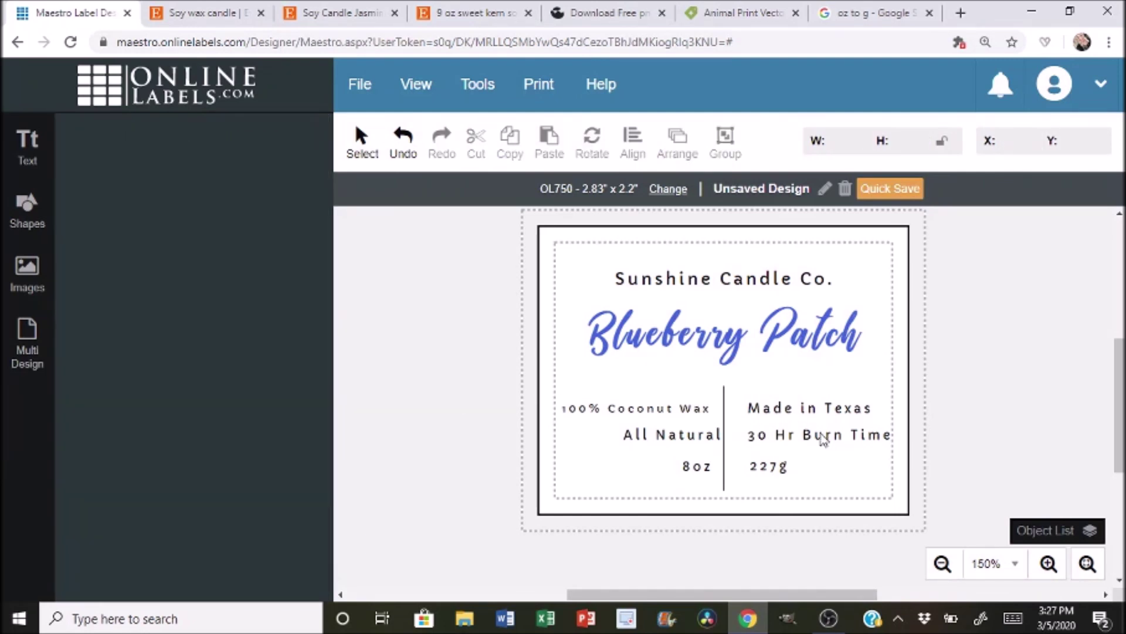
# Reduce "Made in Texas", "30 Hr Burn Time", "All Natural", "8oz" and "227g" to font size 6
pyautogui.click(805, 407)
pyautogui.click(160, 359)
pyautogui.click(766, 433)
pyautogui.click(160, 359)
pyautogui.click(675, 435)
pyautogui.click(159, 359)
pyautogui.click(697, 467)
pyautogui.click(160, 359)
pyautogui.click(757, 469)
pyautogui.click(862, 517)
# Enlarge "Blueberry Patch" to font size 24 and widen its box to about 2.3"
pyautogui.click(728, 336)
pyautogui.moveTo(865, 371); pyautogui.dragTo(899, 425)
pyautogui.moveTo(747, 363); pyautogui.dragTo(734, 373)
# Slightly increase the letter spacing of "Sunshine Candle Co." and lower its font size one step
pyautogui.click(727, 286)
pyautogui.moveTo(127, 422); pyautogui.dragTo(132, 422)
pyautogui.click(159, 359)
# Fit the "Sunshine Candle Co." box to its text, move it up slightly, and centre "Blueberry Patch" beneath it
pyautogui.moveTo(837, 309); pyautogui.dragTo(834, 286)
pyautogui.moveTo(717, 276); pyautogui.dragTo(719, 267)
pyautogui.click(913, 485)
pyautogui.moveTo(722, 352); pyautogui.dragTo(731, 337)
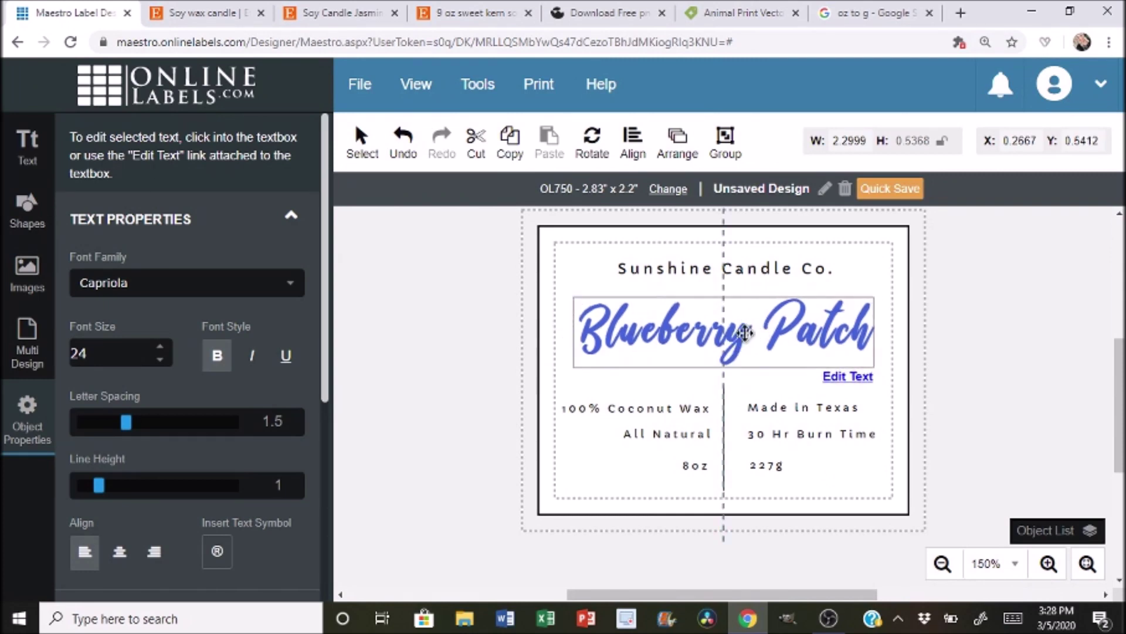
# Move "Made in Texas" and "30 Hr Burn Time" slightly left, closer to the divider line
pyautogui.click(776, 413)
pyautogui.moveTo(776, 413); pyautogui.dragTo(771, 412)
pyautogui.moveTo(779, 435)
pyautogui.mouseDown()
pyautogui.moveTo(760, 466)
pyautogui.moveTo(714, 444)
pyautogui.mouseUp()
pyautogui.click(945, 405)
# Move "All Natural" slightly down and left so its right edge sits under "100% Coconut Wax"
pyautogui.click(674, 435)
pyautogui.moveTo(674, 434); pyautogui.dragTo(677, 437)
pyautogui.click(992, 422)
pyautogui.click(678, 436)
pyautogui.click(1000, 407)
# Narrow the "227g" box and shift it closer to the divider line, level with "8oz"
pyautogui.click(761, 466)
pyautogui.moveTo(784, 472); pyautogui.dragTo(778, 472)
pyautogui.moveTo(760, 465); pyautogui.dragTo(762, 466)
# Fine-tune "All Natural" and "100% Coconut Wax" so their right edges line up beside the divider
pyautogui.click(675, 435)
pyautogui.click(1054, 410)
pyautogui.click(634, 407)
pyautogui.click(683, 425)
pyautogui.click(933, 402)
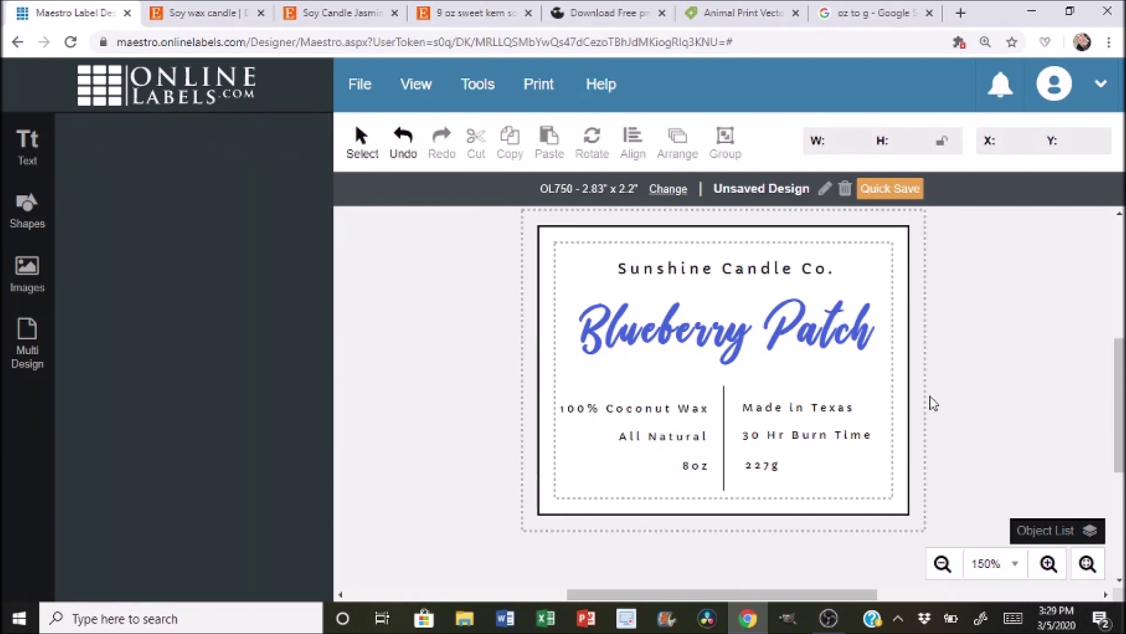
# Align "30 Hr Burn Time" with the left edge of "Made in Texas", level with "All Natural"
pyautogui.click(789, 440)
pyautogui.moveTo(789, 440); pyautogui.dragTo(781, 435)
pyautogui.click(1037, 334)
pyautogui.click(788, 406)
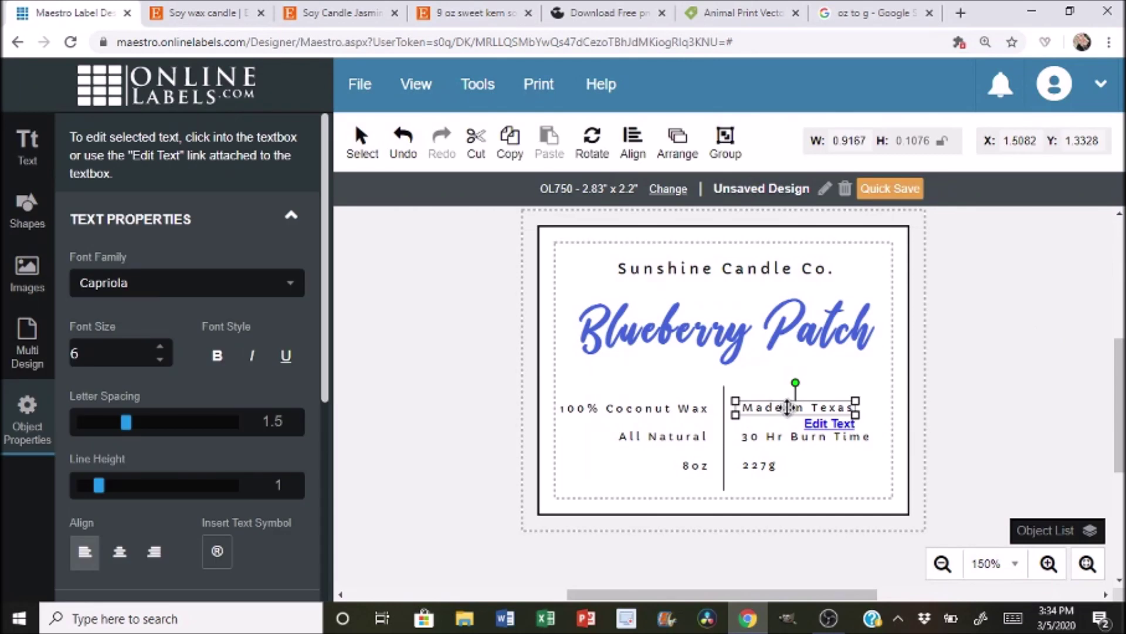
# Nudge "Made in Texas" slightly right and down, and raise the three texts right of the divider slightly as one block
pyautogui.moveTo(788, 407); pyautogui.dragTo(788, 407)
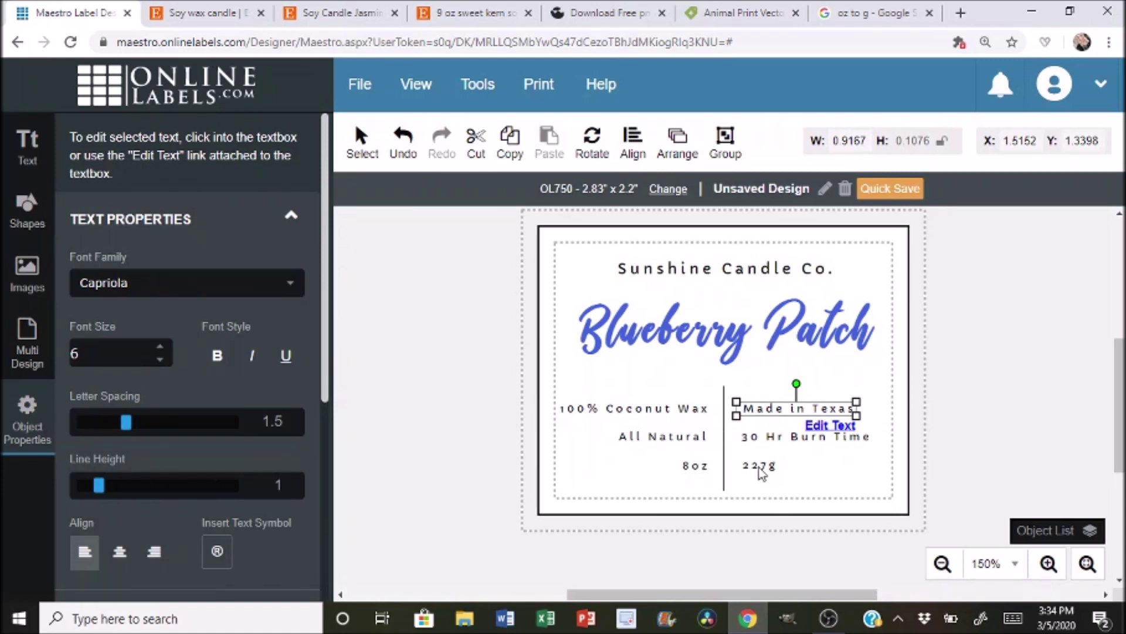
pyautogui.click(820, 476)
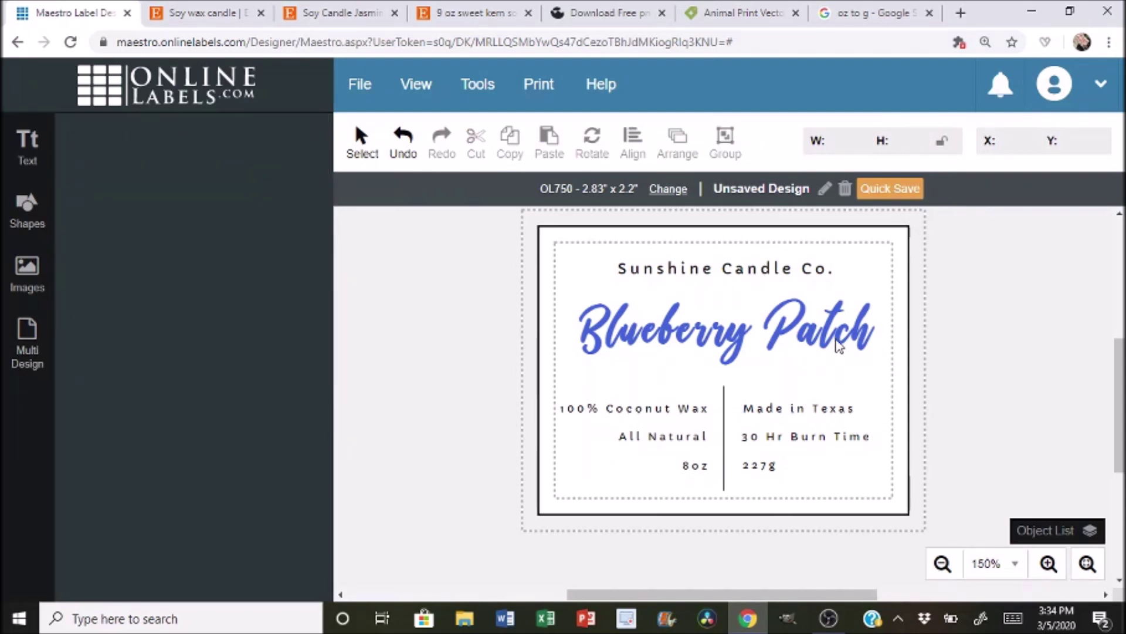
pyautogui.moveTo(738, 391); pyautogui.dragTo(865, 492)
pyautogui.click(639, 149)
pyautogui.click(728, 152)
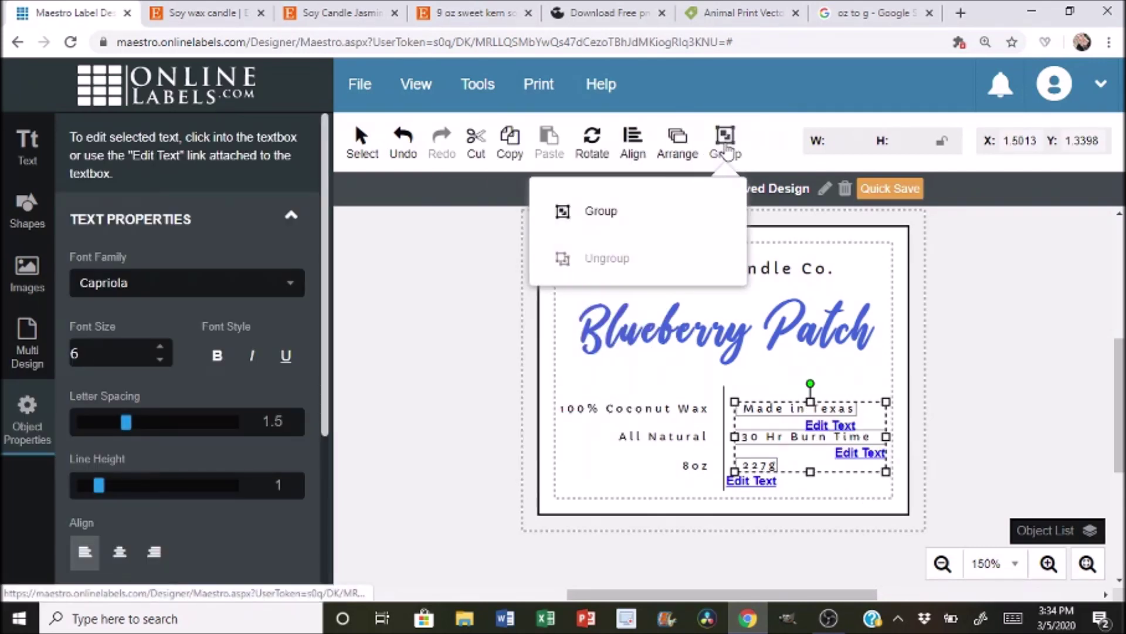
pyautogui.moveTo(827, 447)
pyautogui.mouseDown()
pyautogui.moveTo(813, 450)
pyautogui.moveTo(809, 397)
pyautogui.moveTo(810, 454)
pyautogui.mouseUp()
pyautogui.click(828, 490)
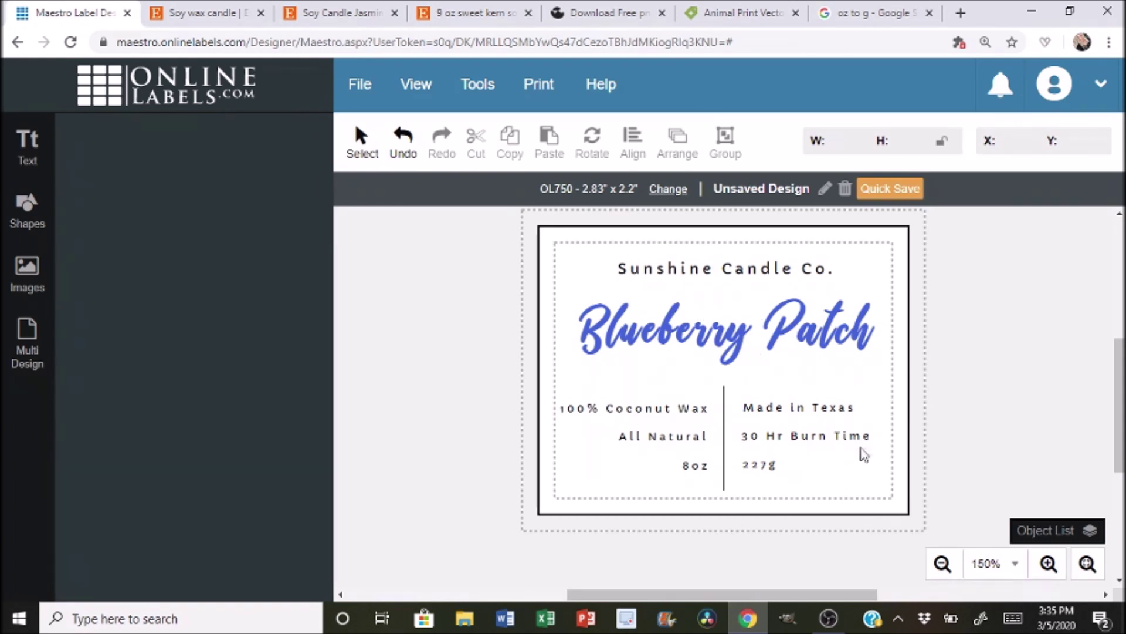
# Shorten the vertical divider from its upper end to about 0.68" and move it up to centre it beside the three text rows
pyautogui.click(725, 464)
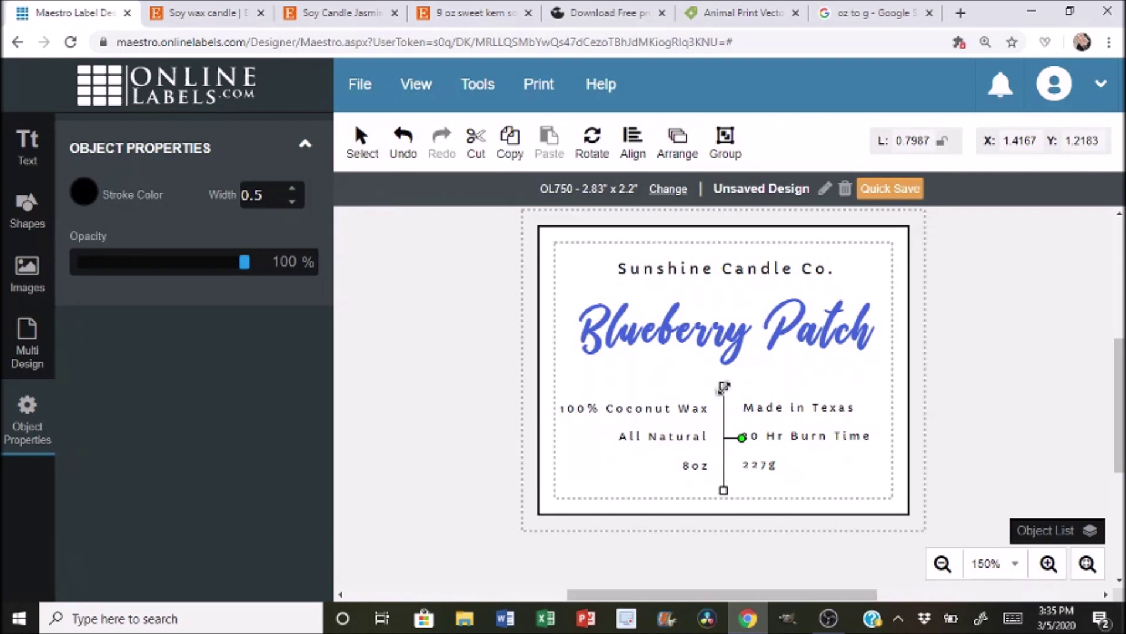
pyautogui.moveTo(724, 387); pyautogui.dragTo(722, 401)
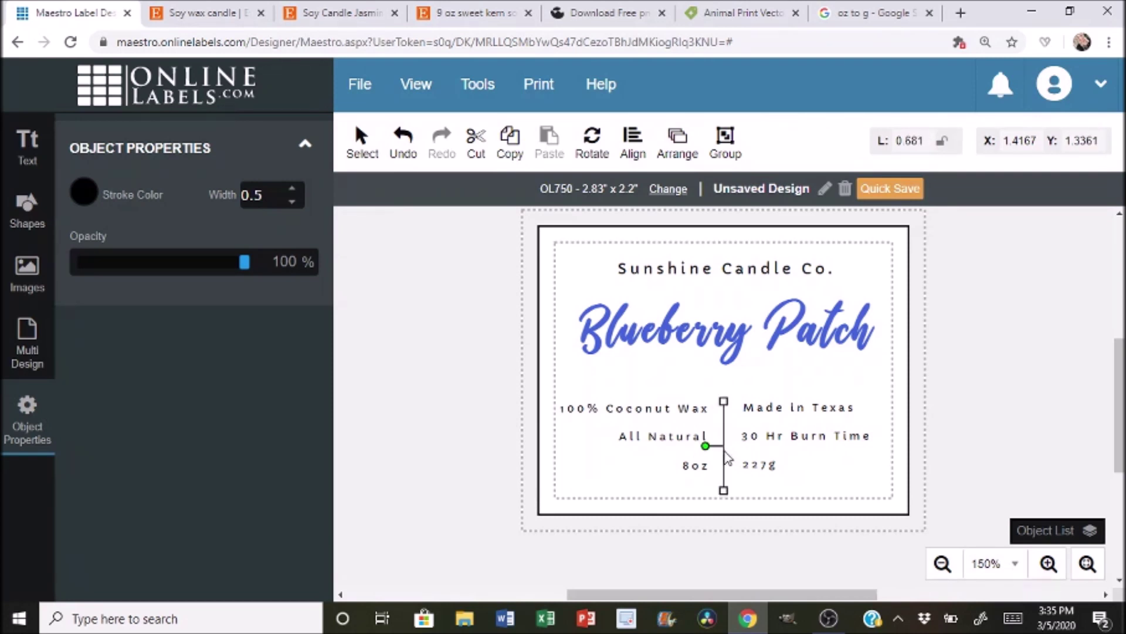
pyautogui.moveTo(724, 450); pyautogui.dragTo(724, 443)
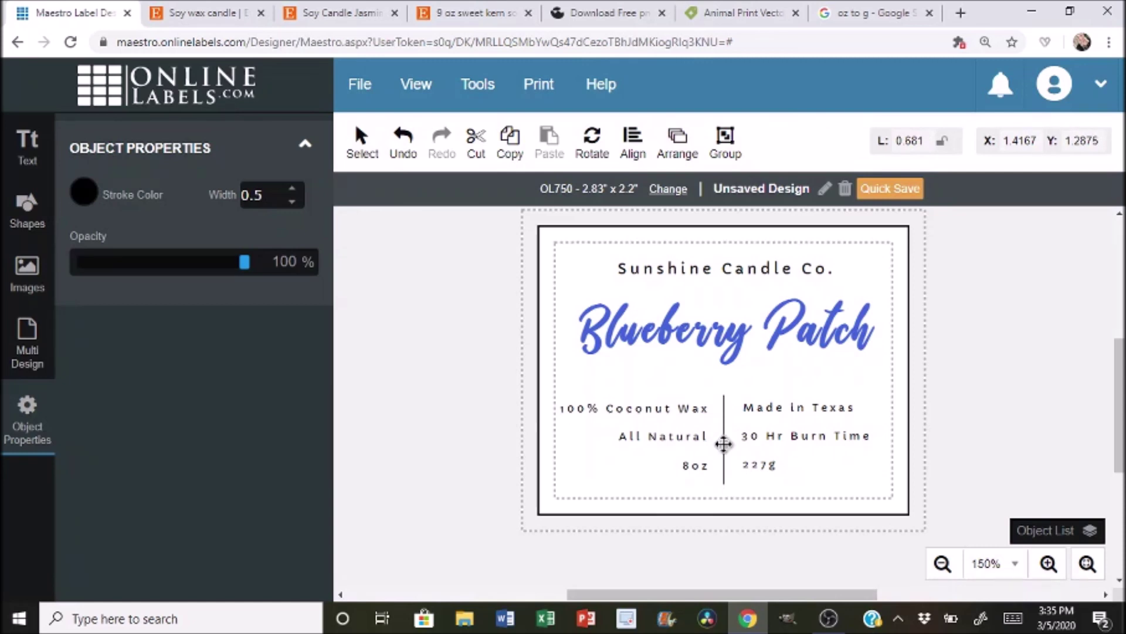
pyautogui.moveTo(724, 444); pyautogui.dragTo(724, 442)
pyautogui.click(843, 460)
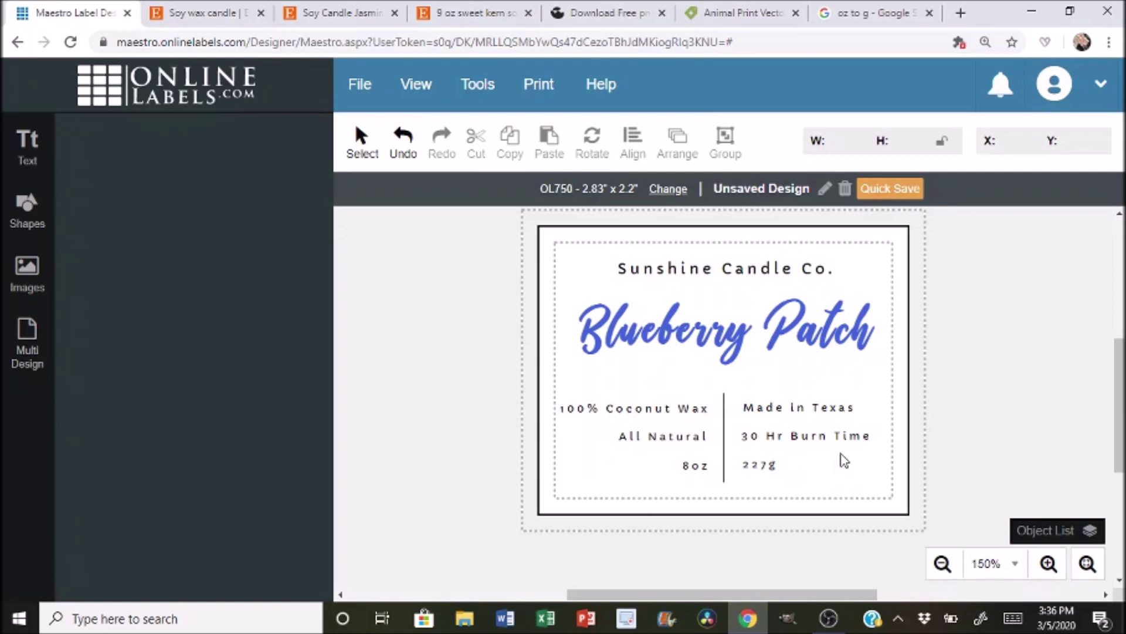
# Nudge "Made in Texas" slightly left so it lines up with the left edge of "30 Hr Burn Time"
pyautogui.click(799, 407)
pyautogui.moveTo(799, 408); pyautogui.dragTo(796, 407)
pyautogui.click(882, 397)
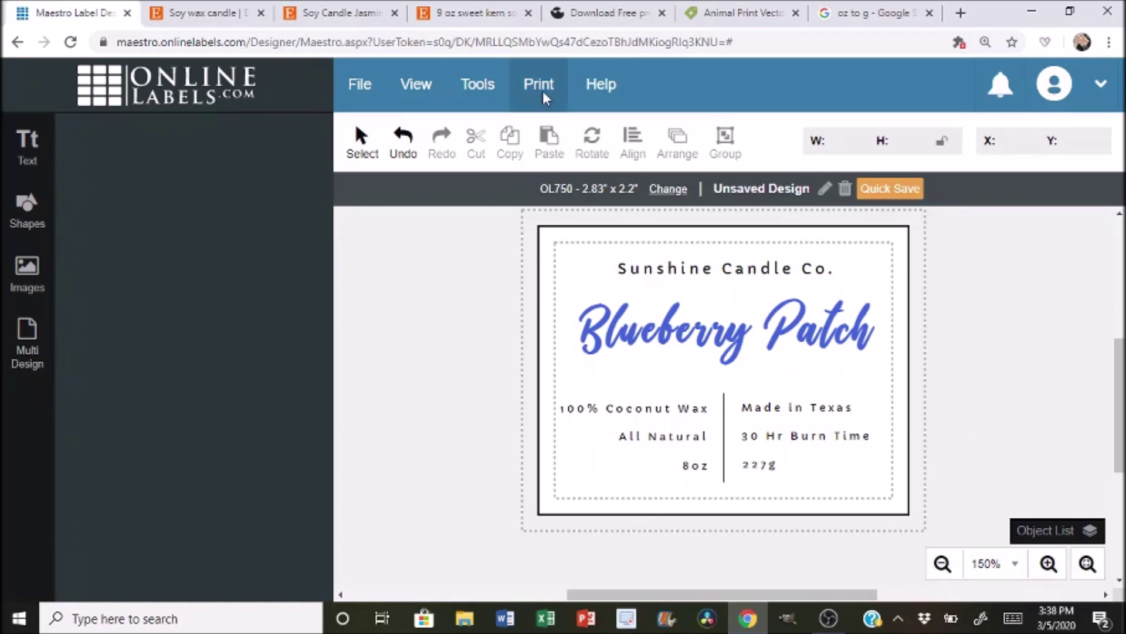
# Preview the full label sheet as a PDF in the browser, look over all the labels, and return to the design
pyautogui.click(542, 94)
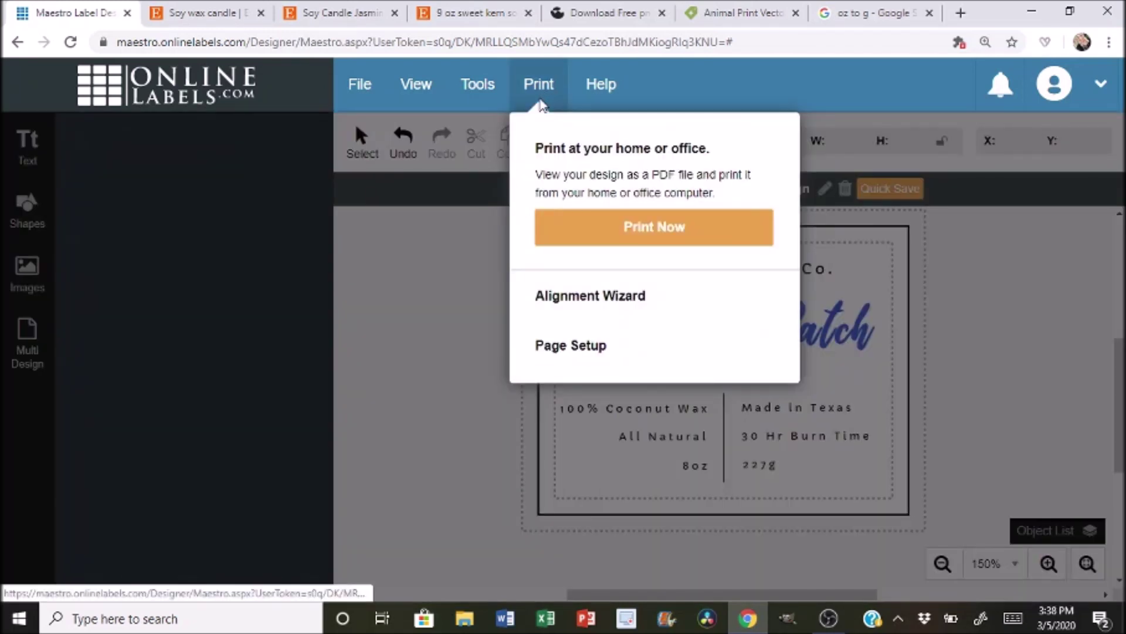
pyautogui.click(619, 233)
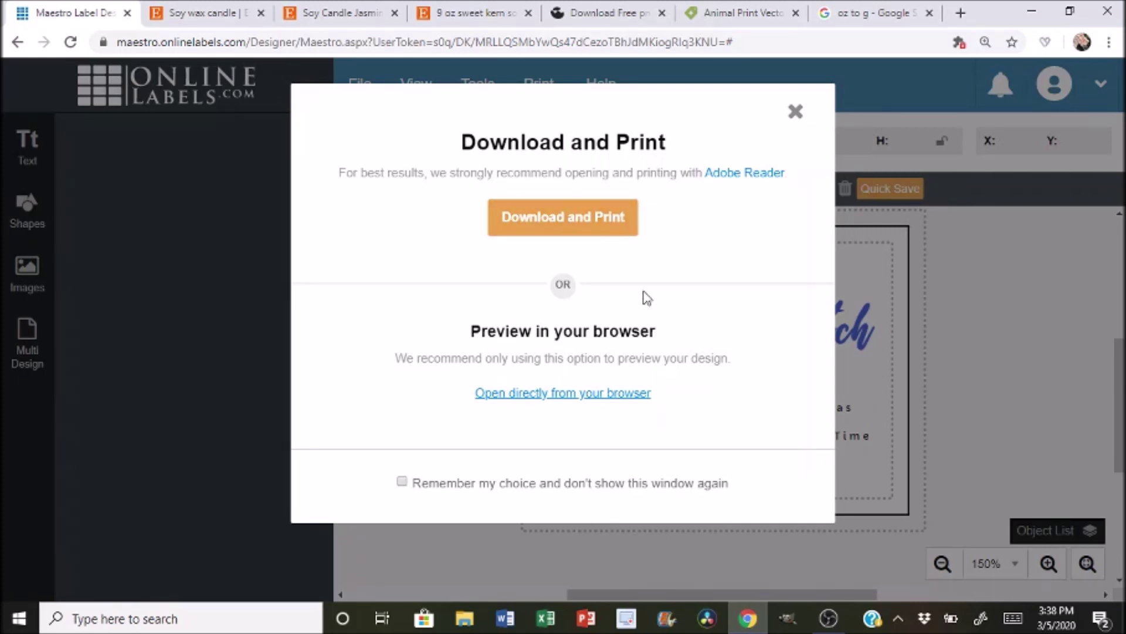
pyautogui.click(564, 403)
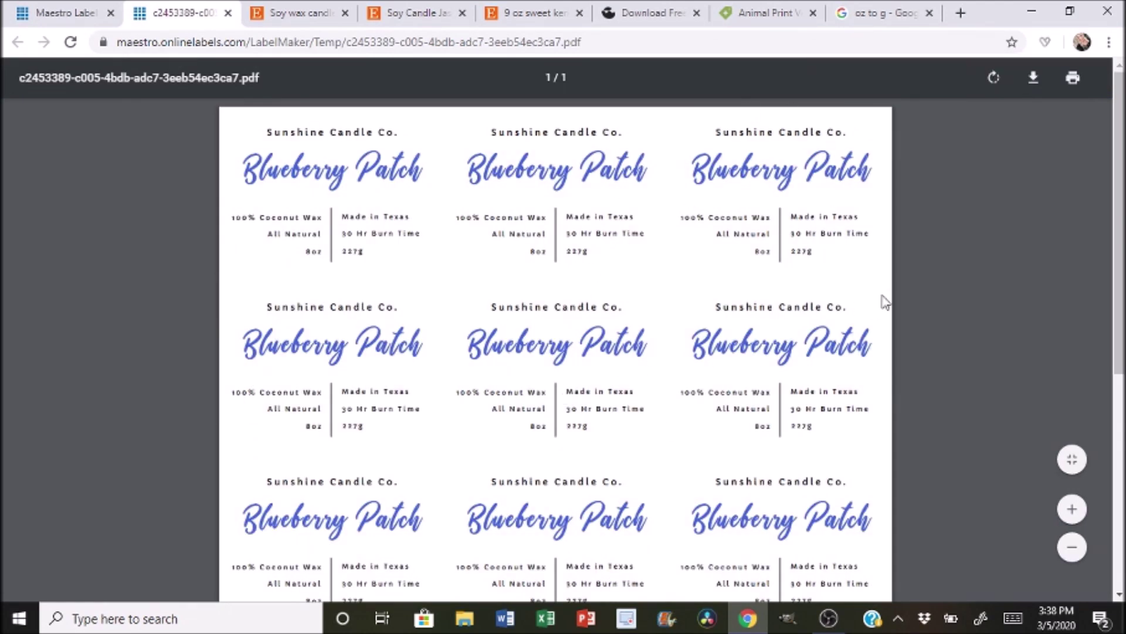
pyautogui.moveTo(1118, 235); pyautogui.dragTo(1119, 420)
pyautogui.scroll(-2, 1106, 170)
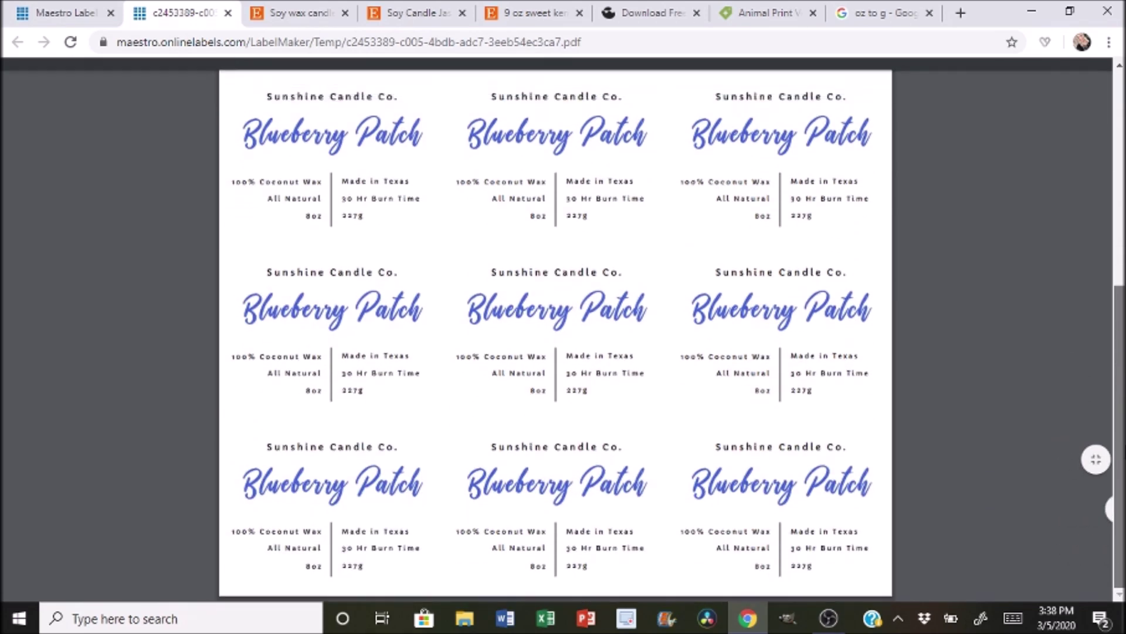
pyautogui.scroll(3, 1106, 170)
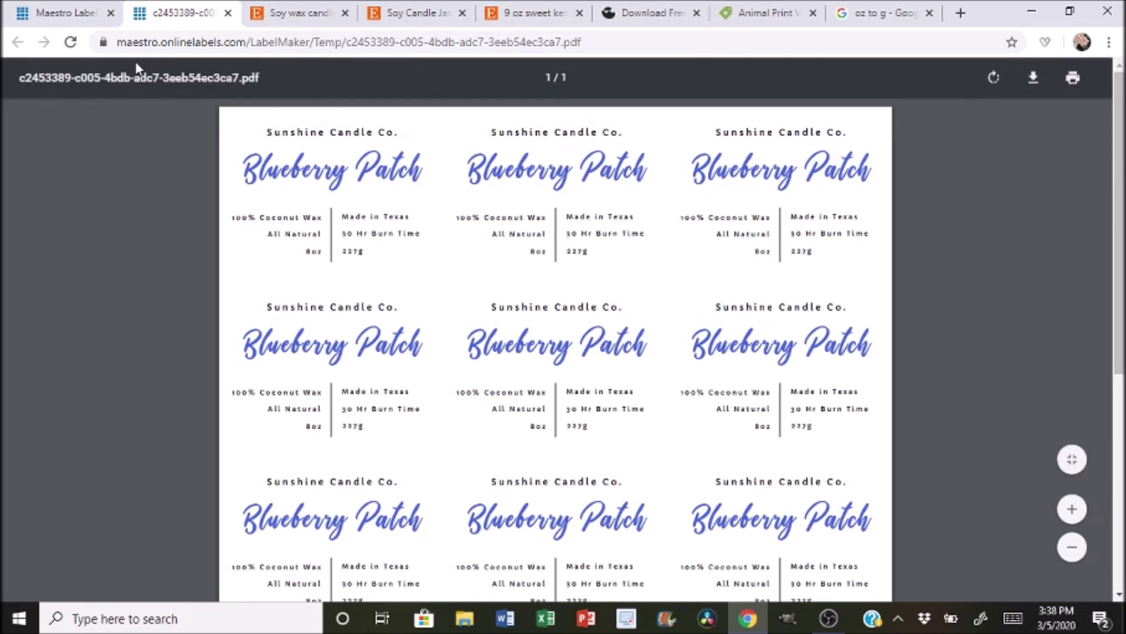
pyautogui.click(227, 13)
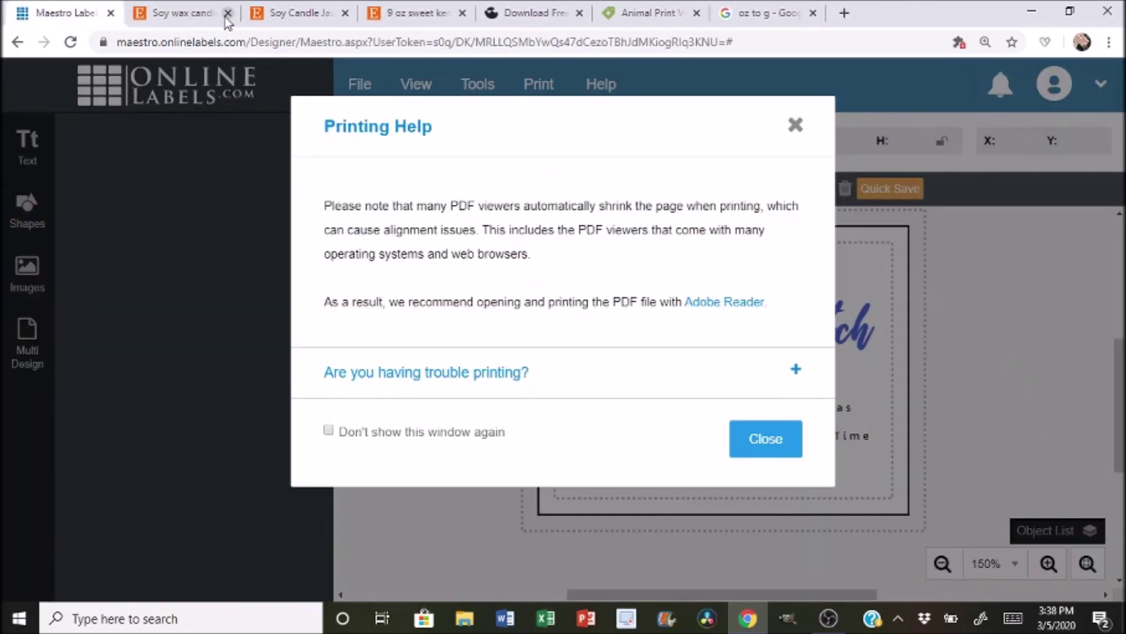
pyautogui.click(795, 126)
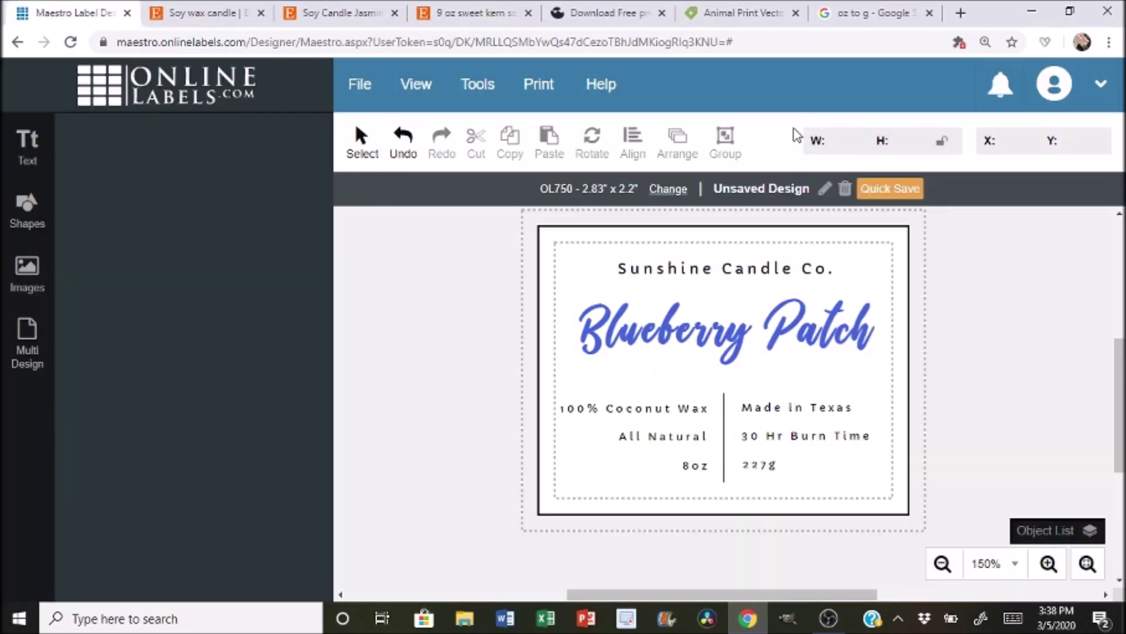
# Edit the sheet layout so only the upper-left label carries the design and the other 14 labels are blank
pyautogui.click(28, 355)
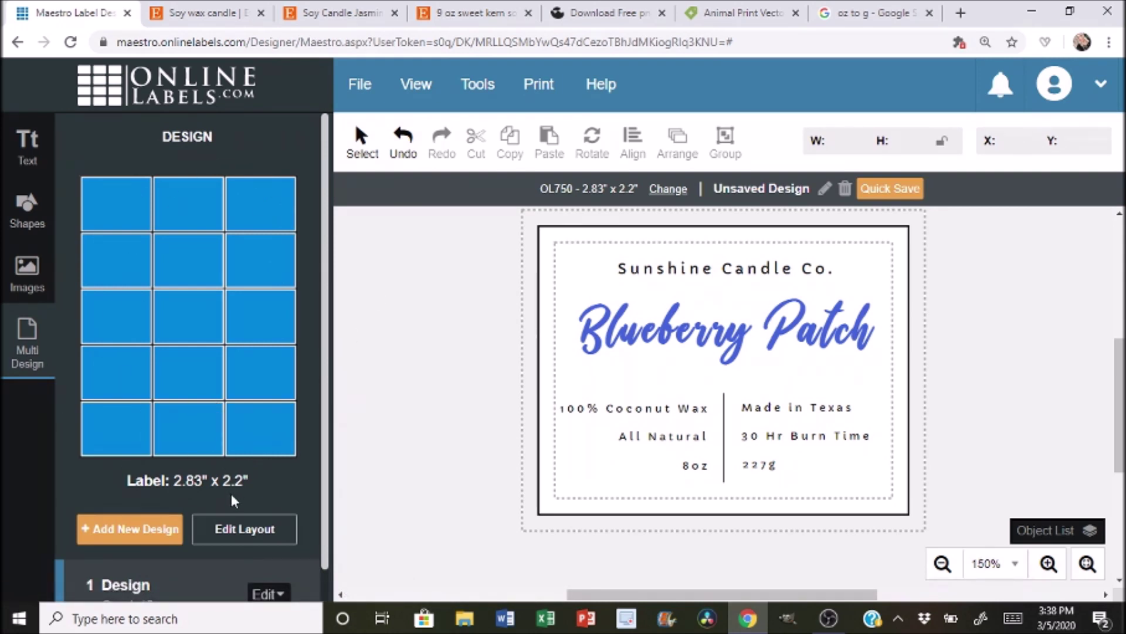
pyautogui.click(240, 532)
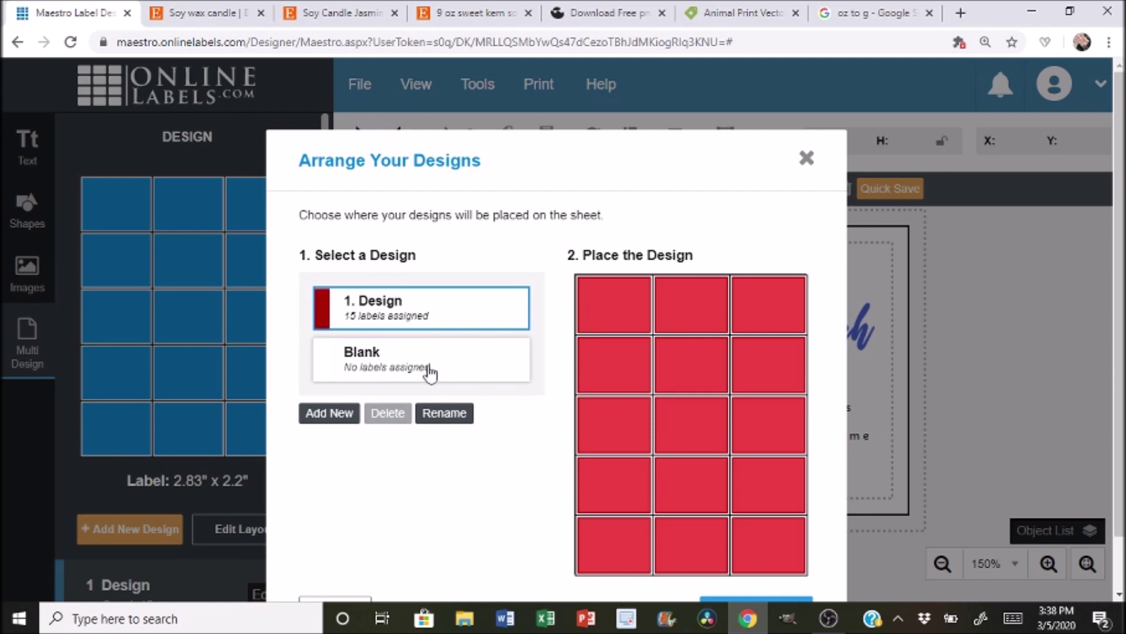
pyautogui.click(413, 370)
pyautogui.moveTo(691, 303)
pyautogui.mouseDown()
pyautogui.moveTo(768, 364)
pyautogui.moveTo(614, 364)
pyautogui.moveTo(691, 424)
pyautogui.moveTo(691, 485)
pyautogui.moveTo(614, 544)
pyautogui.moveTo(769, 544)
pyautogui.mouseUp()
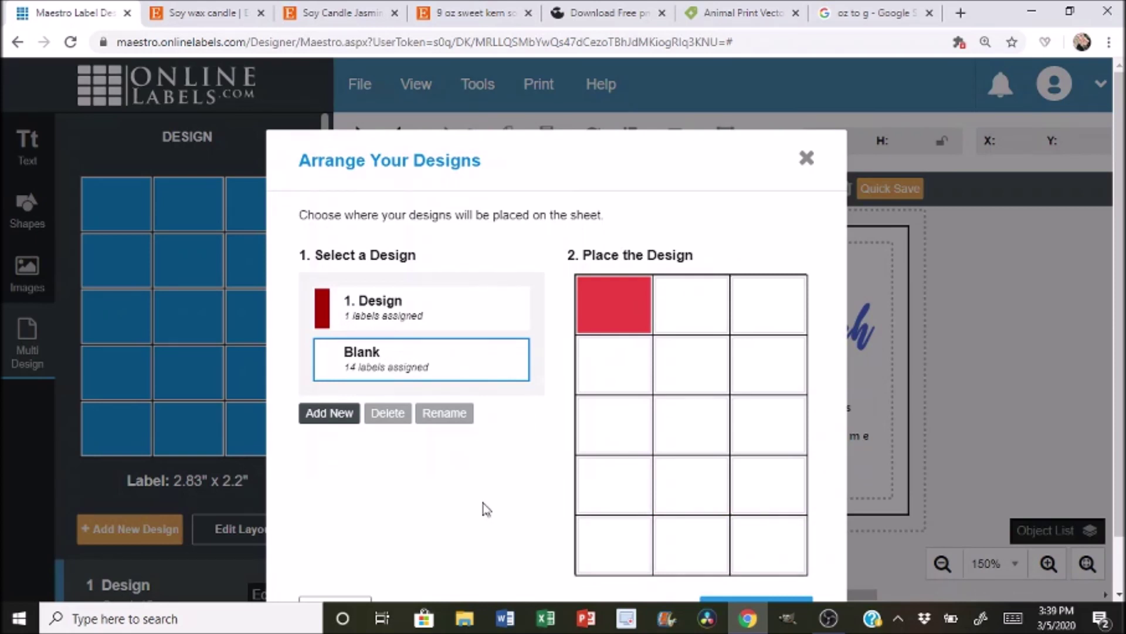
pyautogui.scroll(-1, 1122, 405)
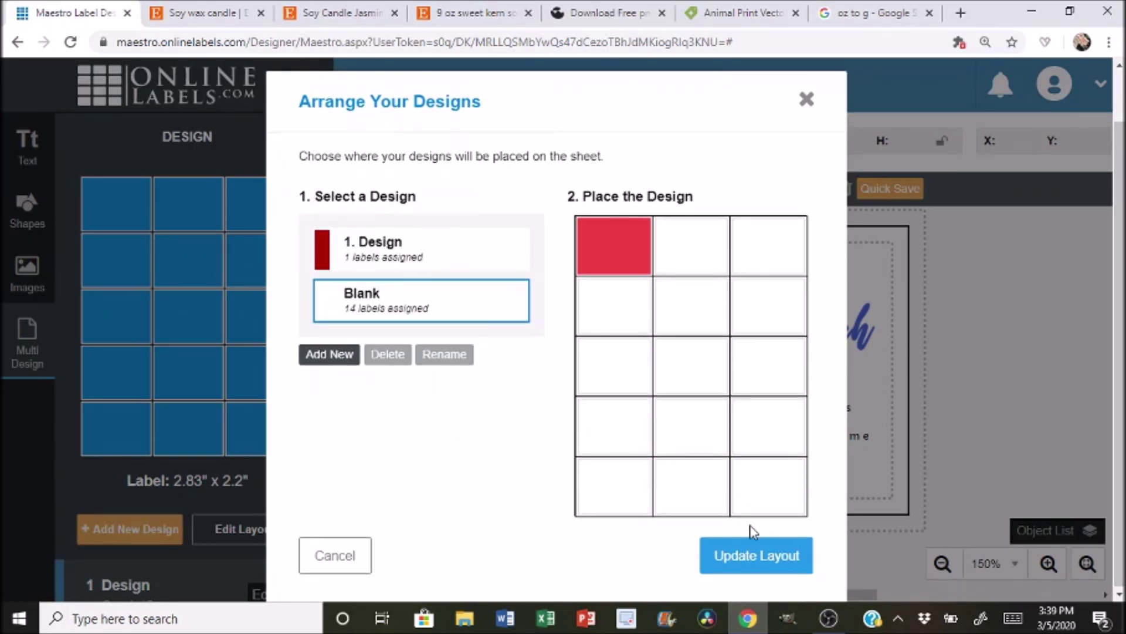
pyautogui.click(761, 572)
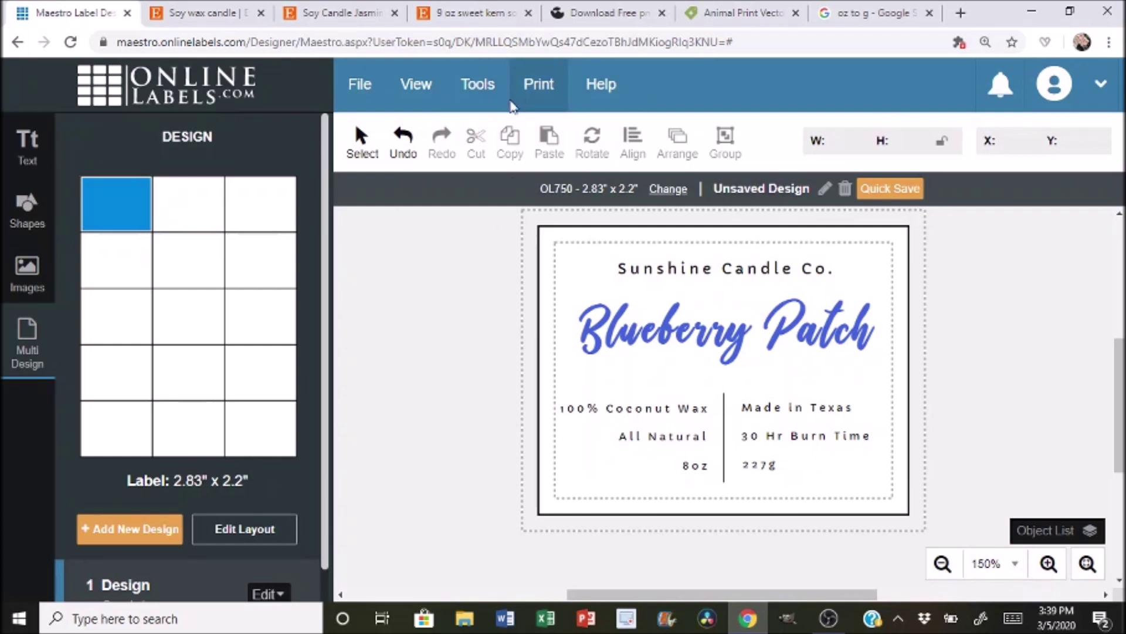
# Open the single-label sheet as a PDF in the browser and choose the Canon TS3100 series as the print destination
pyautogui.click(542, 85)
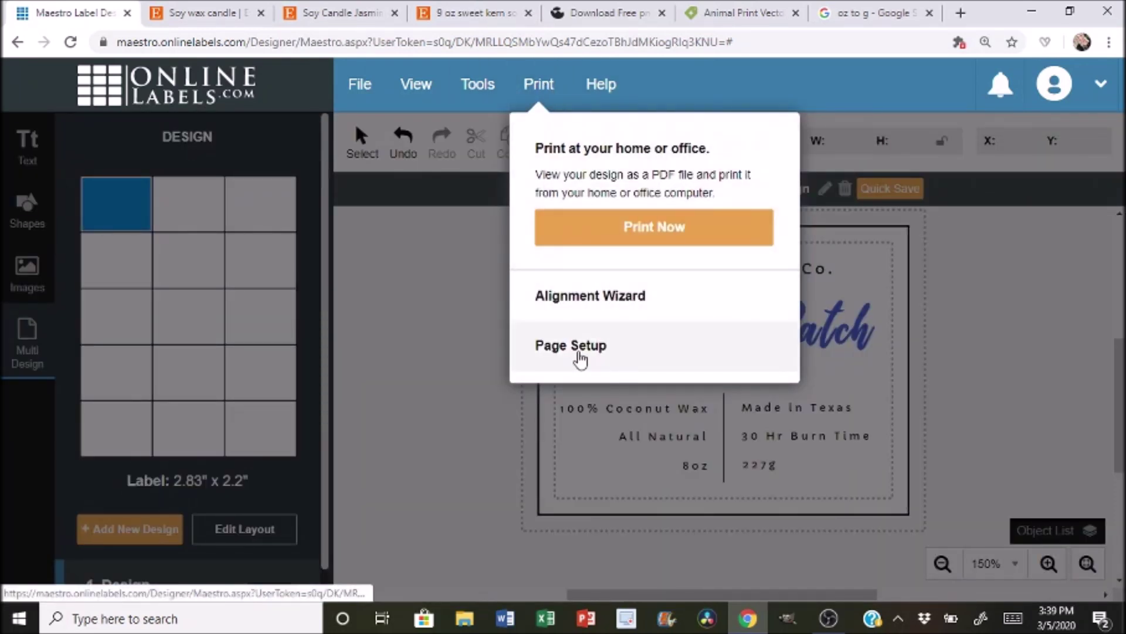
pyautogui.click(631, 241)
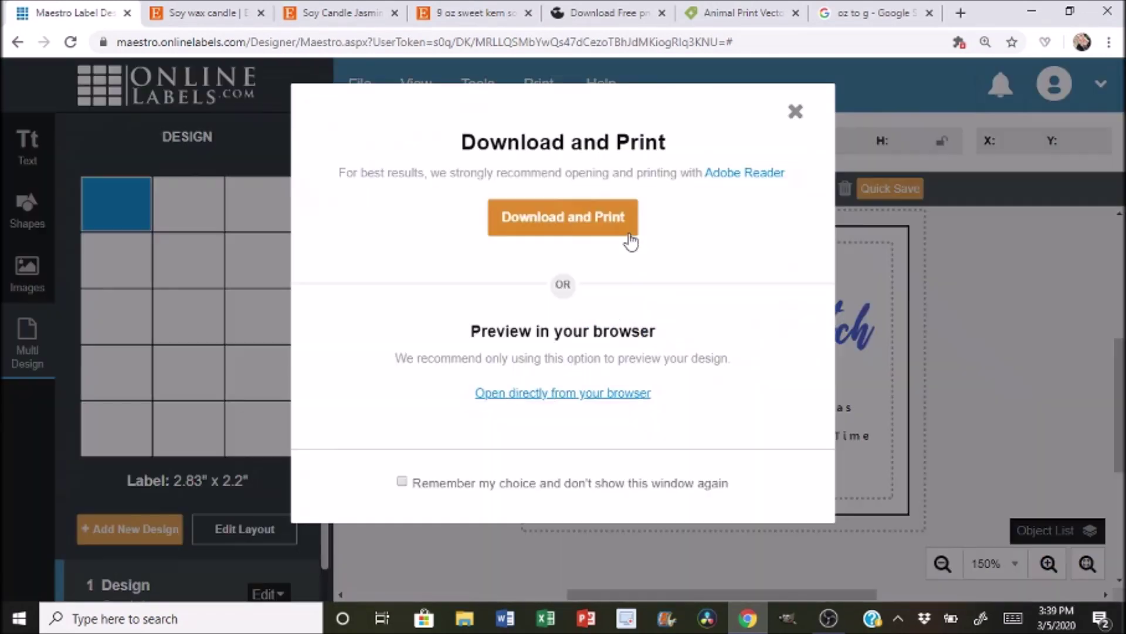
pyautogui.click(558, 398)
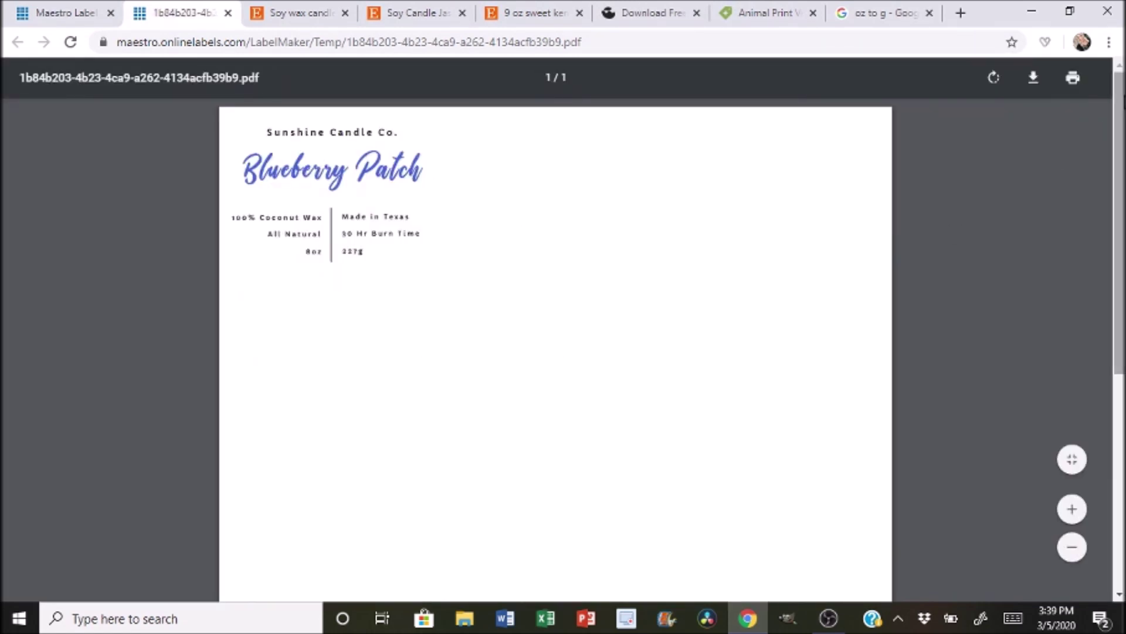
pyautogui.click(1083, 81)
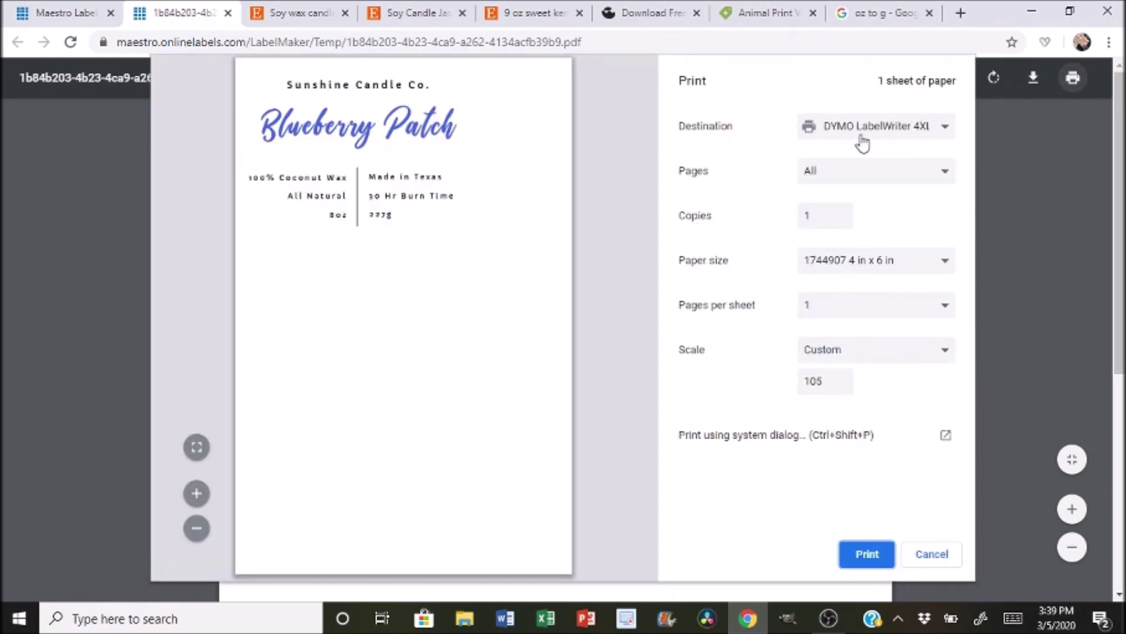
pyautogui.click(863, 130)
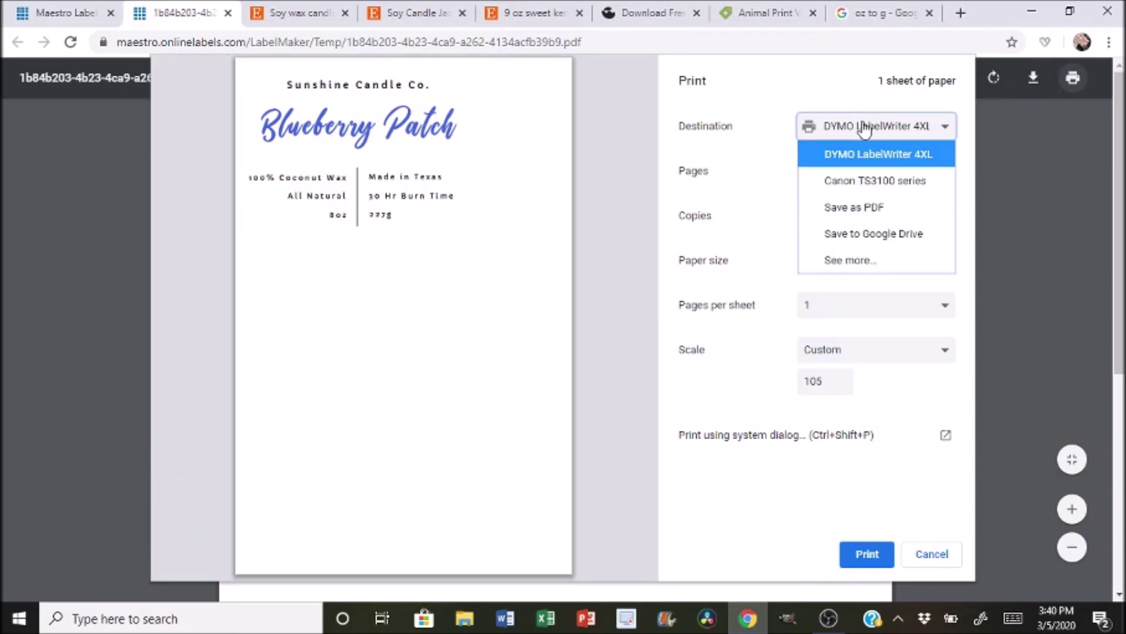
pyautogui.click(863, 180)
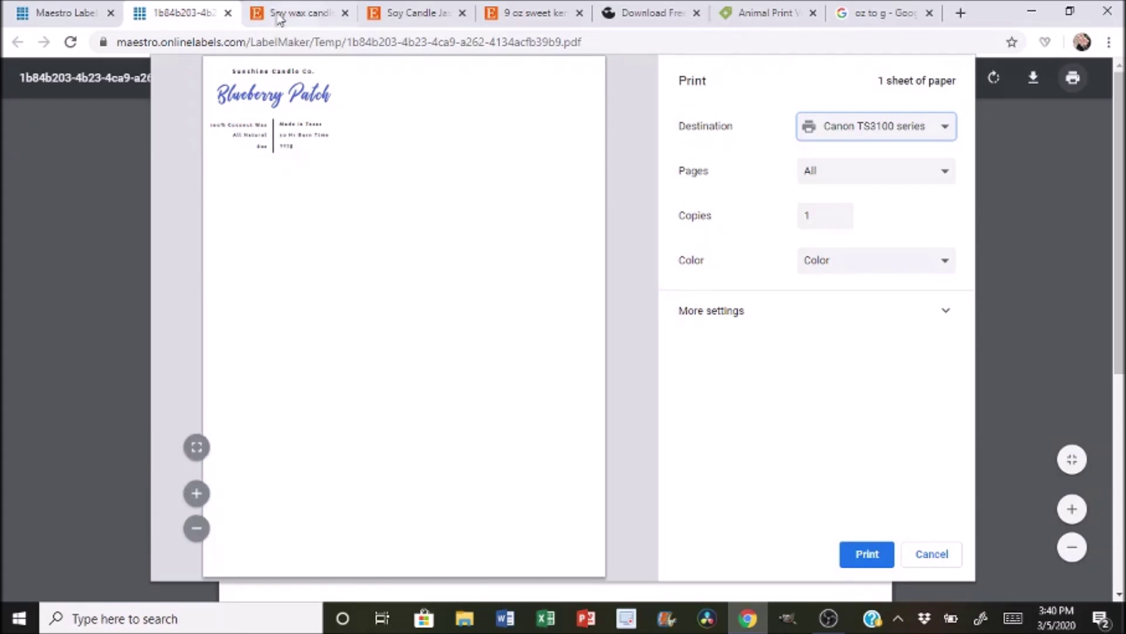
# Return to the label designer and shift the three texts right of the divider slightly down to level with the left rows
pyautogui.click(82, 12)
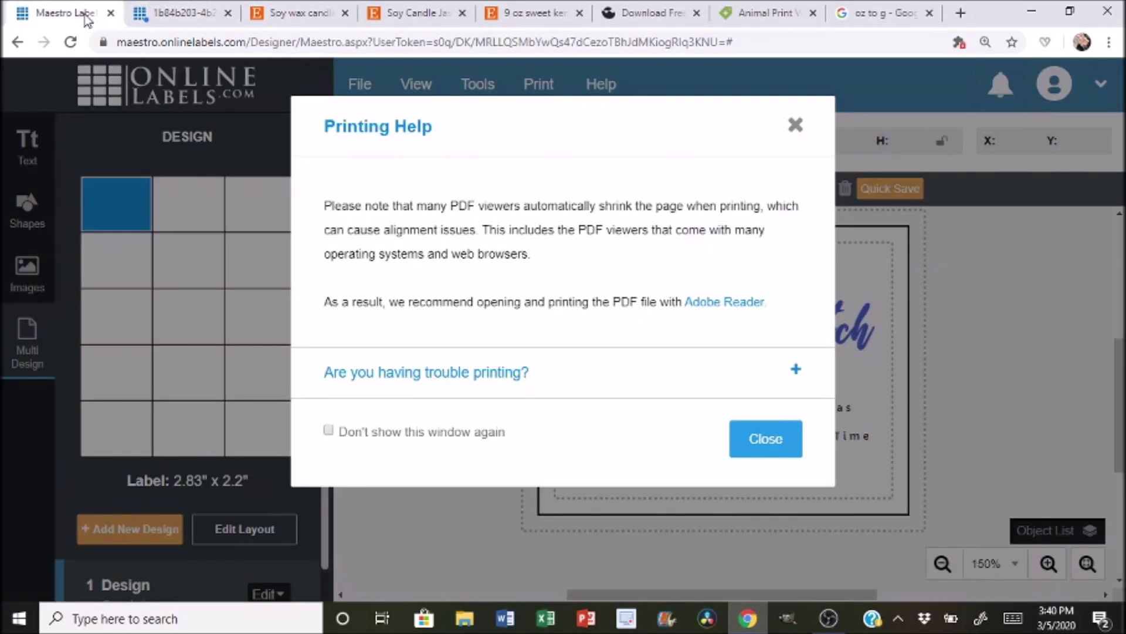
pyautogui.click(804, 127)
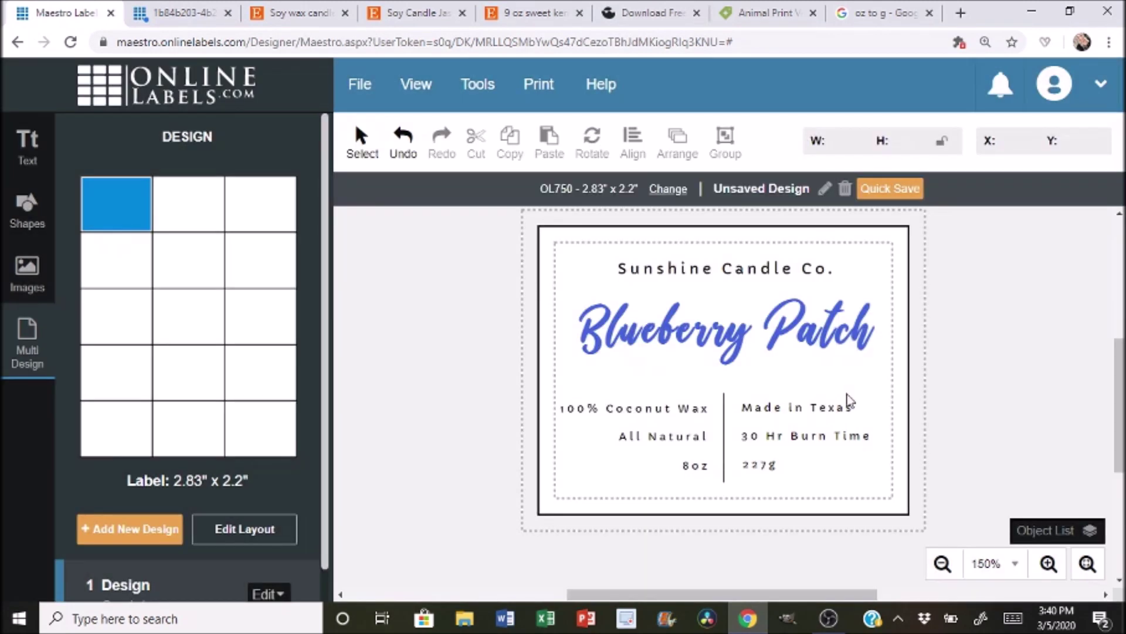
pyautogui.moveTo(740, 390); pyautogui.dragTo(831, 480)
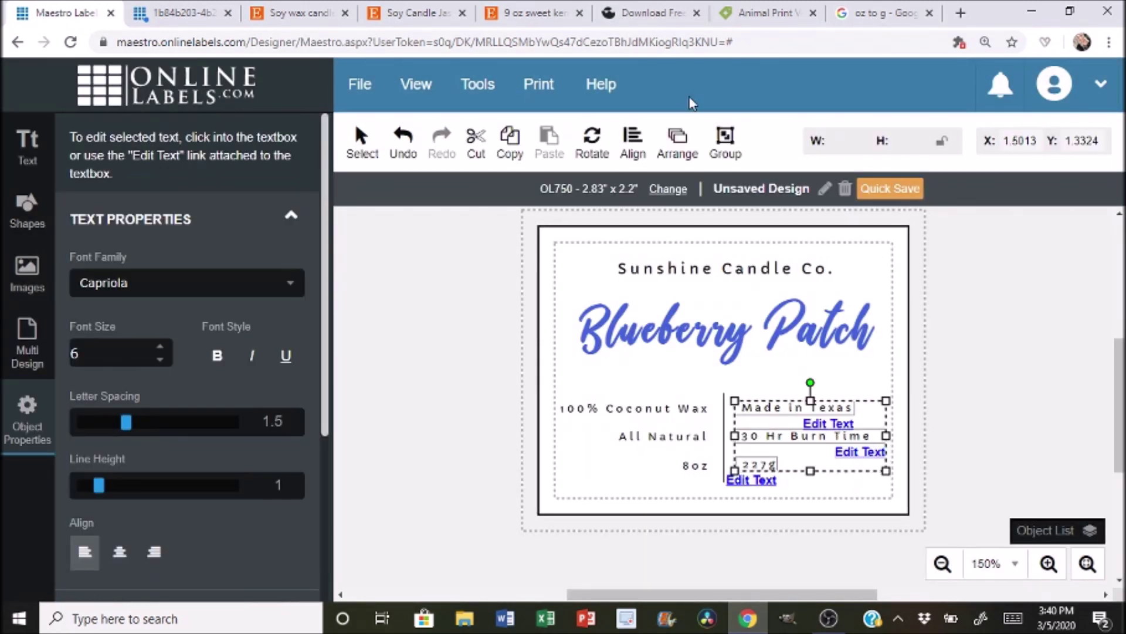
pyautogui.click(801, 418)
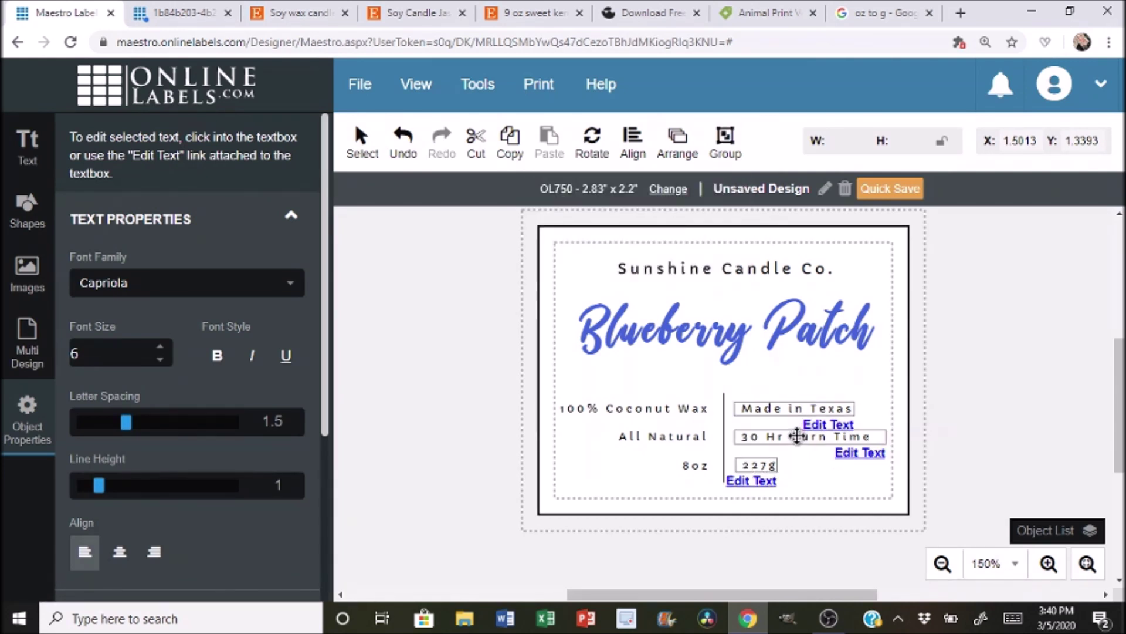
pyautogui.moveTo(797, 435); pyautogui.dragTo(796, 435)
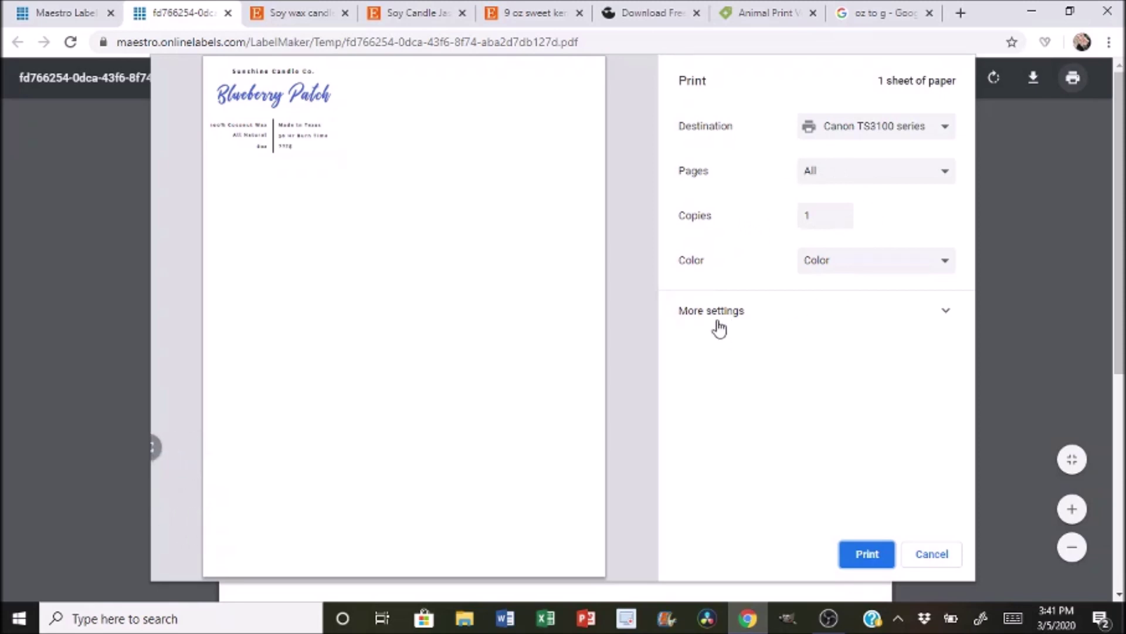
# Expand the additional print settings for the label PDF and set the scale to Default
pyautogui.click(721, 322)
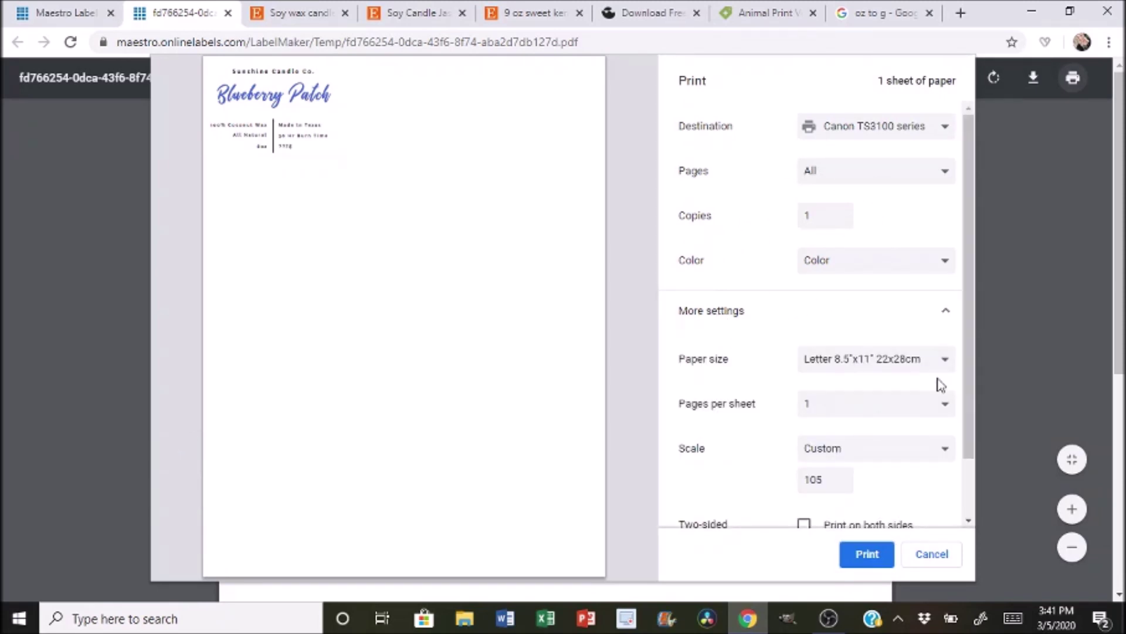
pyautogui.scroll(-2, 973, 438)
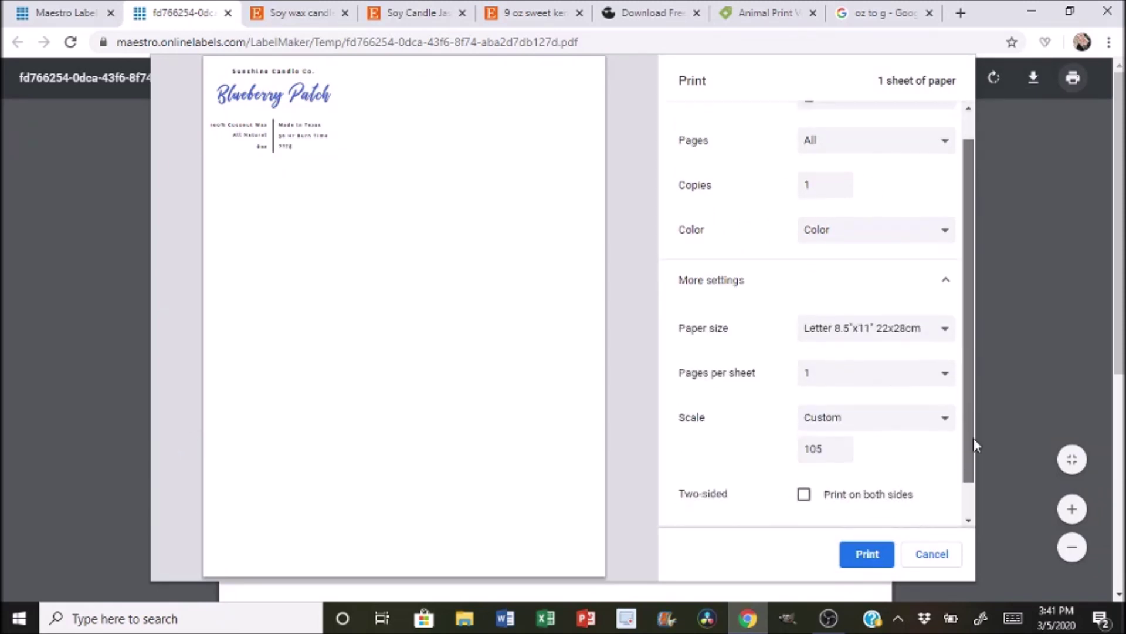
pyautogui.click(930, 388)
pyautogui.click(910, 410)
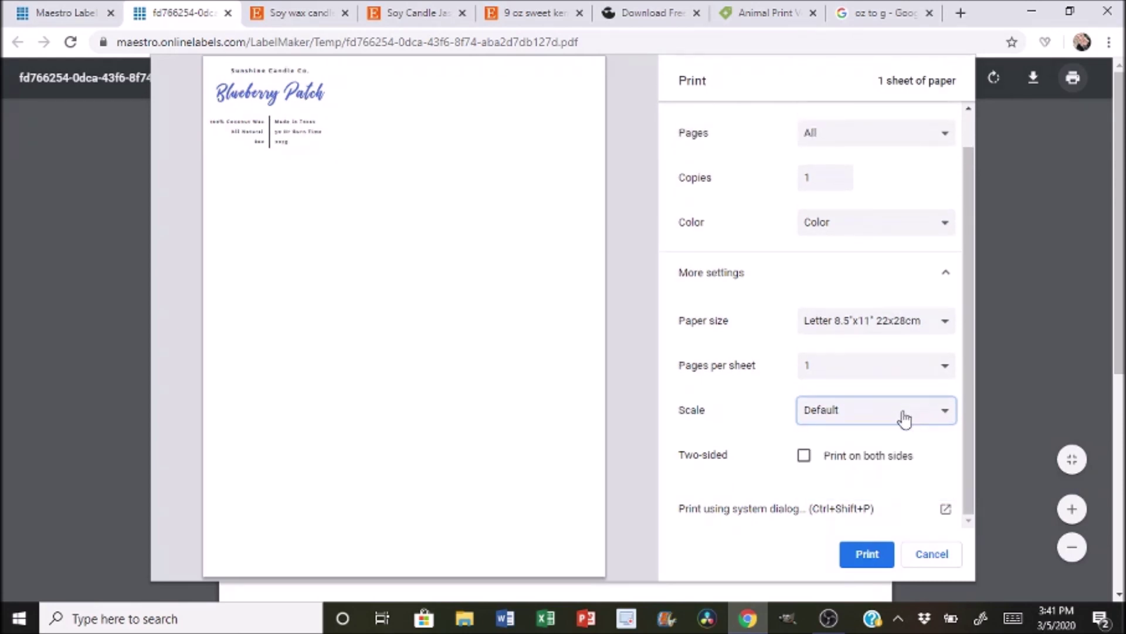
# Print one test copy of the single-label PDF
pyautogui.click(866, 555)
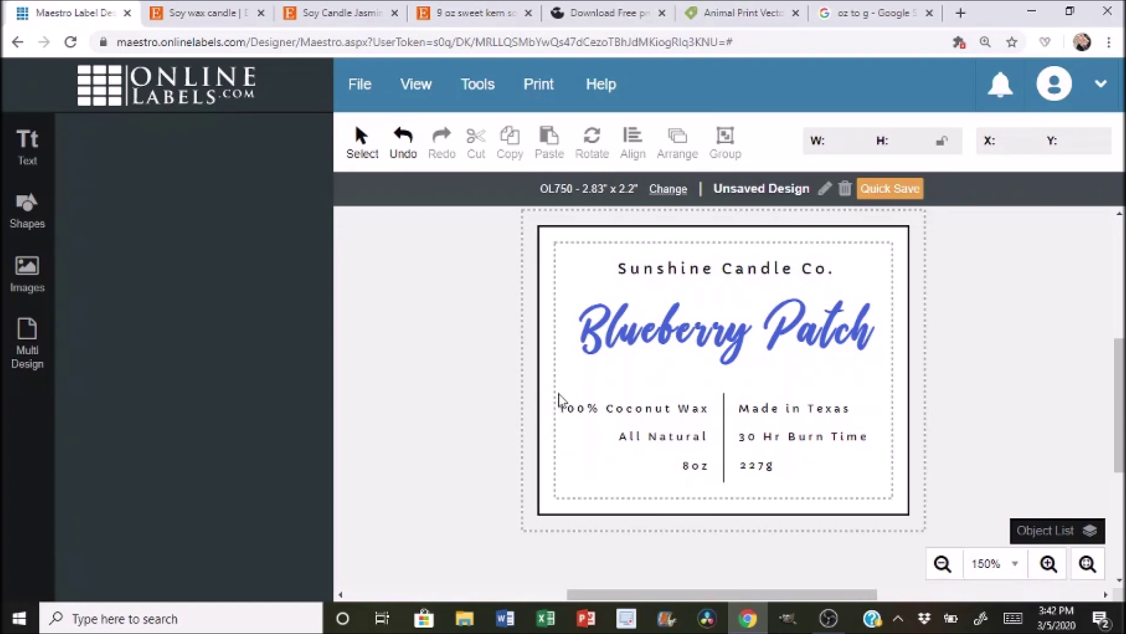
# Remove "100%" from the first text row beside the divider so that it reads "Coconut Wax"
pyautogui.click(626, 409)
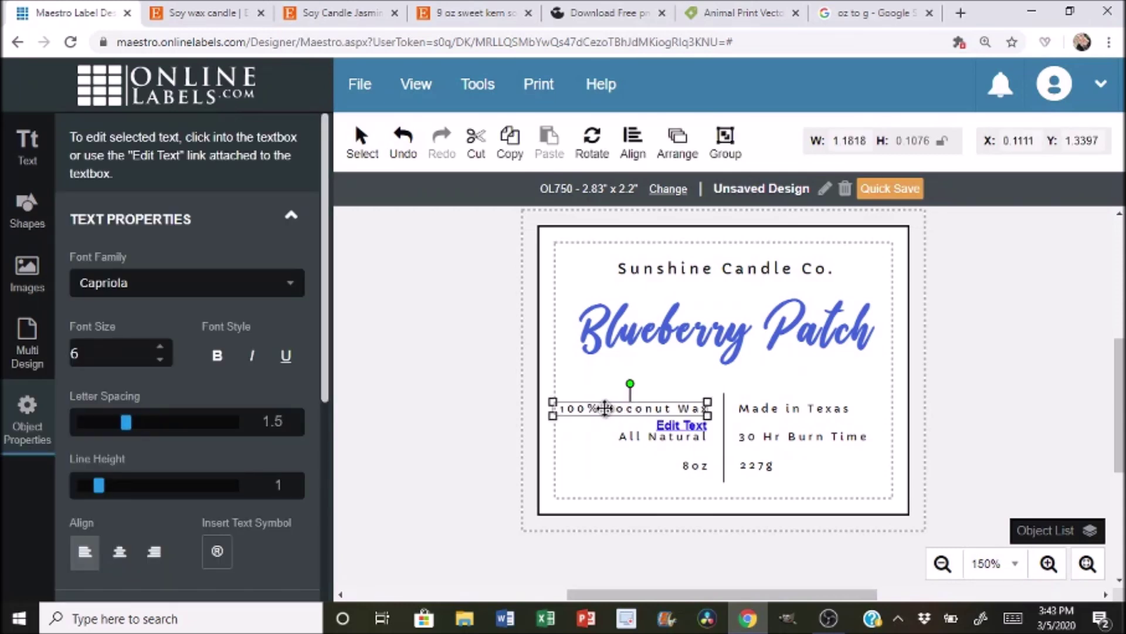
pyautogui.click(606, 408)
pyautogui.press('BackSpace')
pyautogui.press('BackSpace')
pyautogui.press('BackSpace')
pyautogui.press('BackSpace')
pyautogui.press('BackSpace')
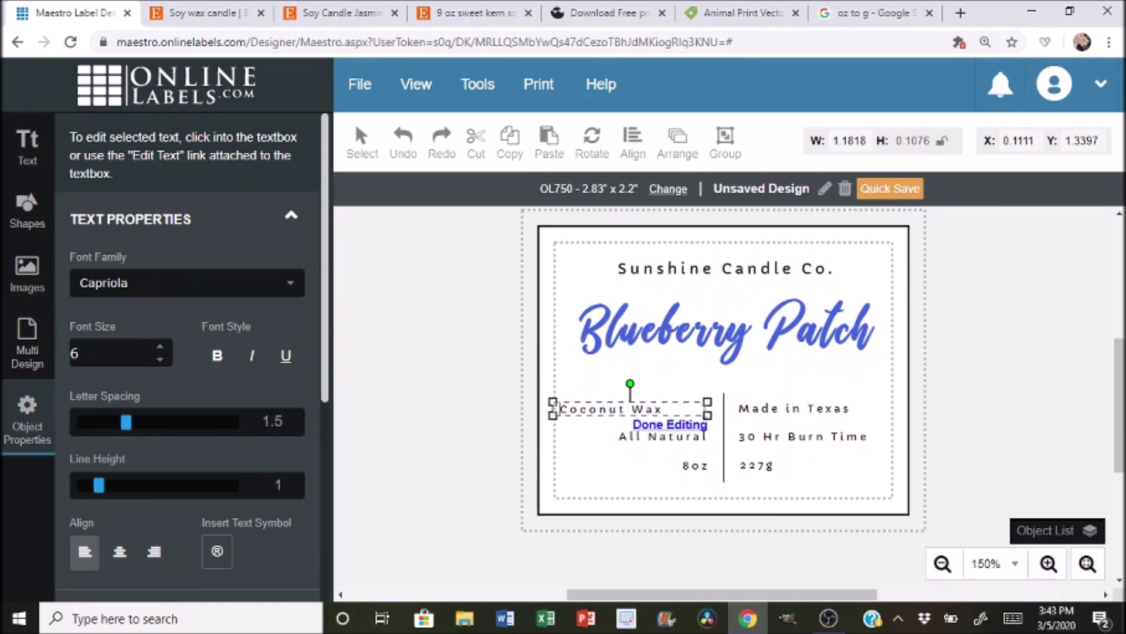
# Narrow the "Coconut Wax" text box to about 0.84 inches and move it toward the divider, in line with the rows below
pyautogui.moveTo(708, 414); pyautogui.dragTo(663, 414)
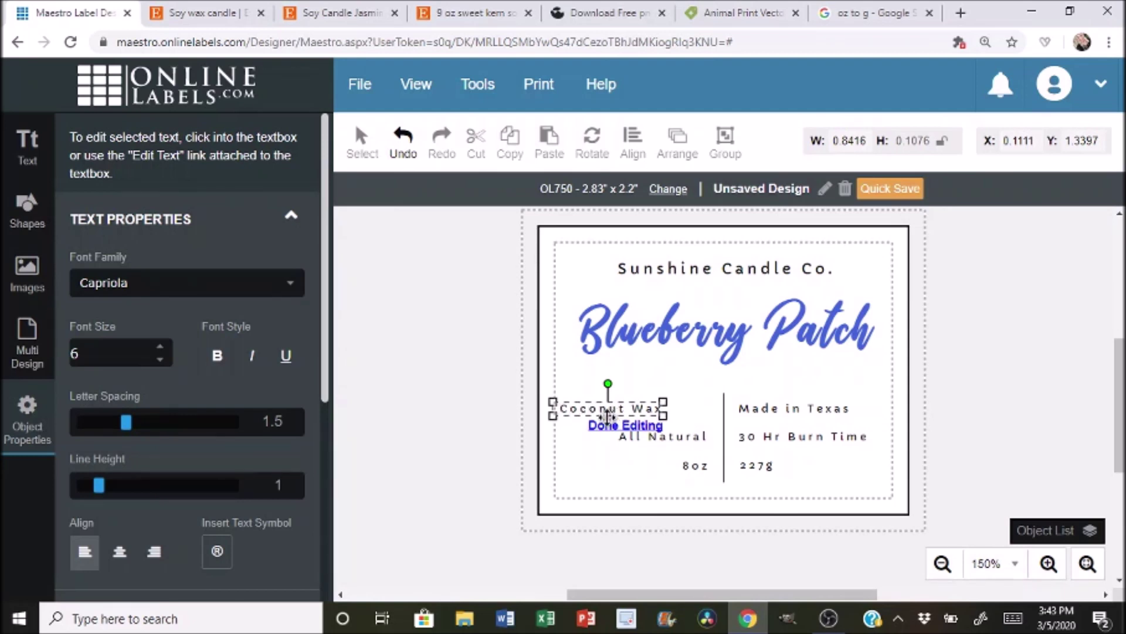
pyautogui.moveTo(608, 417); pyautogui.dragTo(663, 409)
pyautogui.click(619, 364)
pyautogui.click(1066, 362)
pyautogui.click(1066, 362)
pyautogui.click(440, 375)
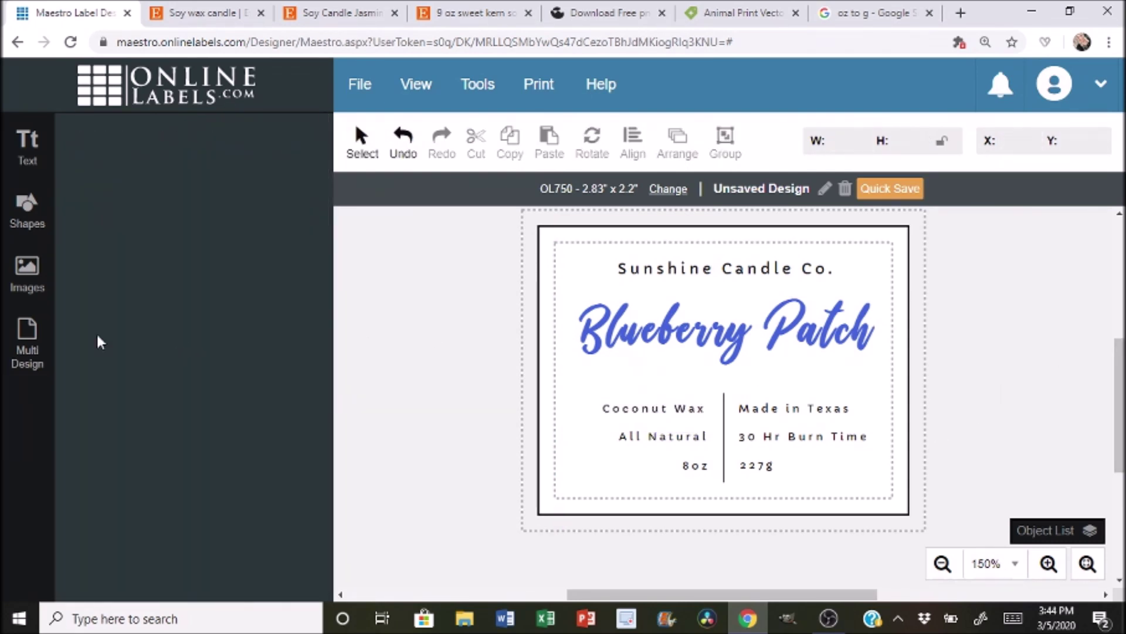
# Edit the sheet layout so the upper-left label is blank and the design sits on the first label of the second row
pyautogui.click(27, 349)
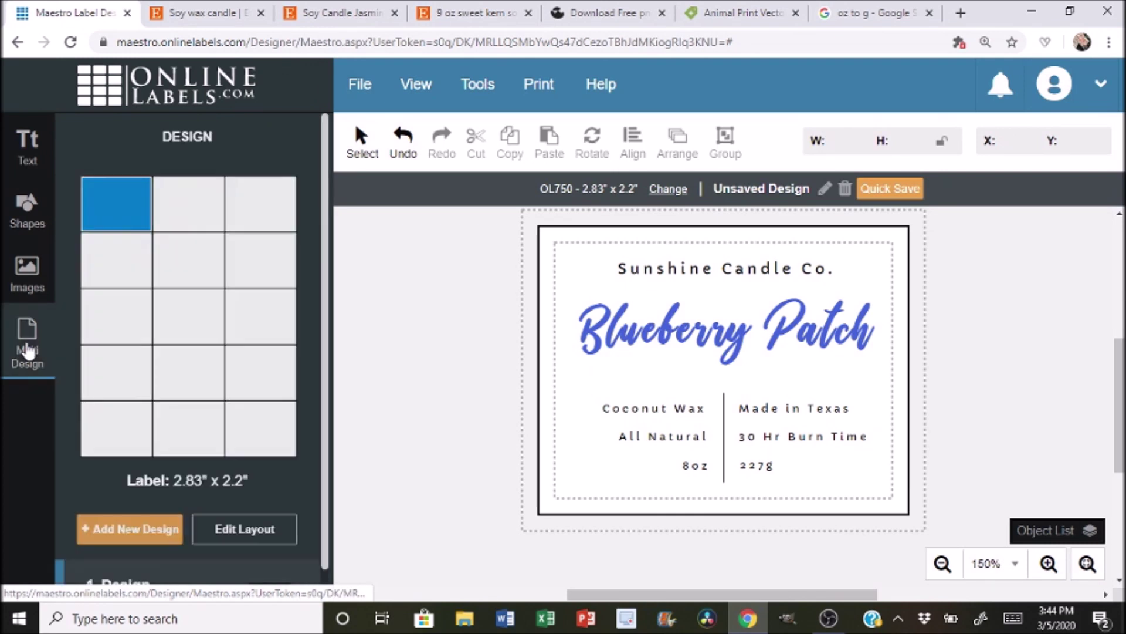
pyautogui.click(257, 532)
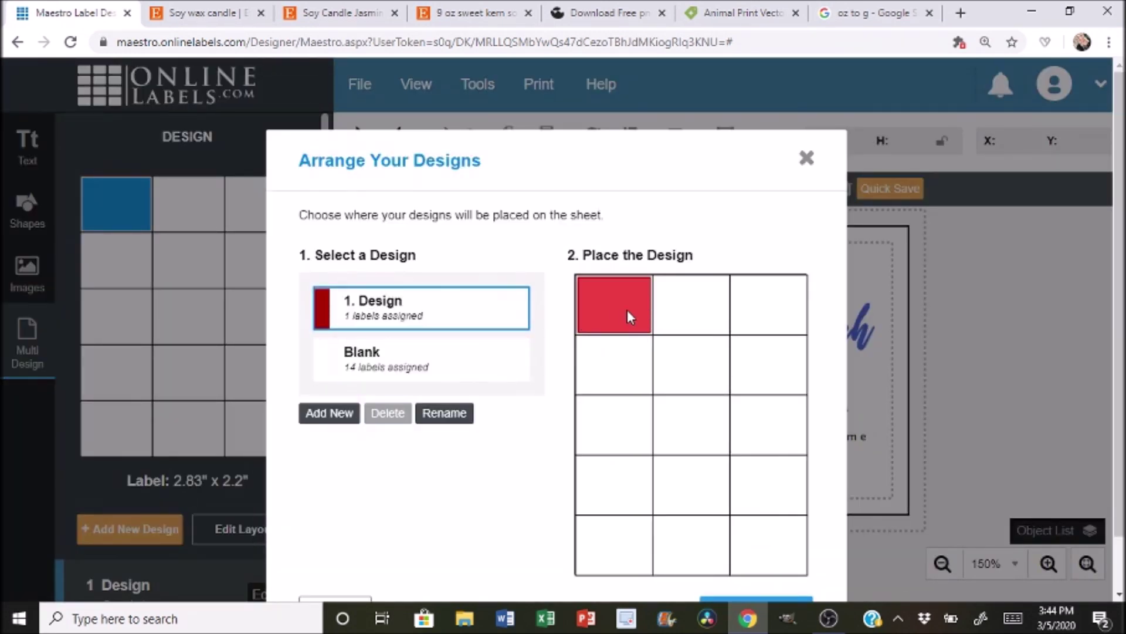
pyautogui.click(466, 361)
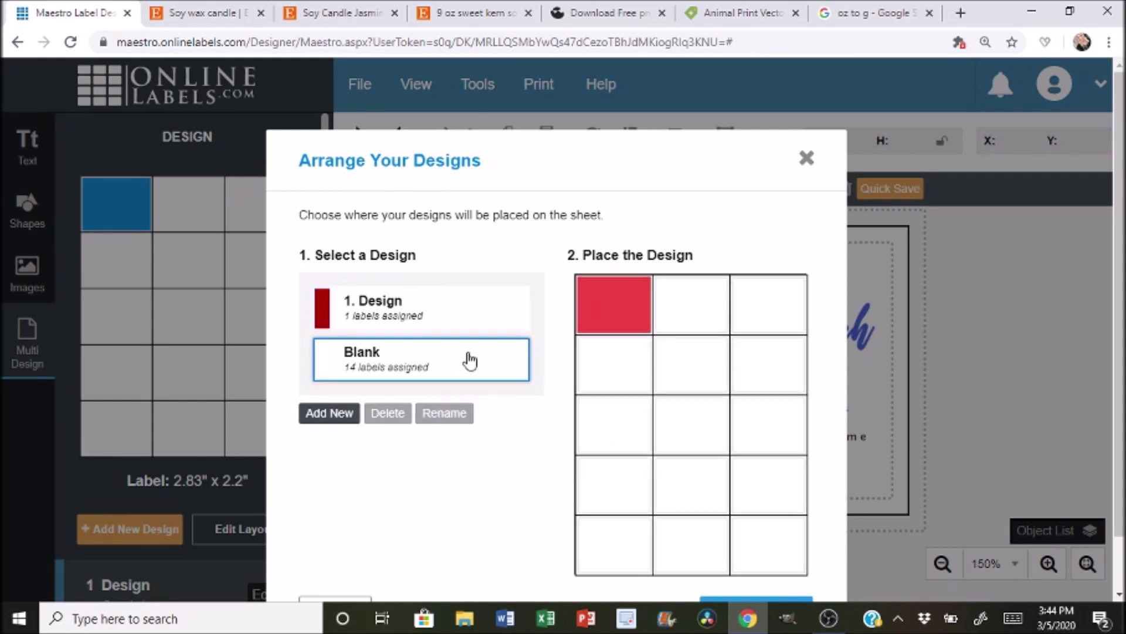
pyautogui.click(616, 299)
pyautogui.click(416, 323)
pyautogui.click(598, 383)
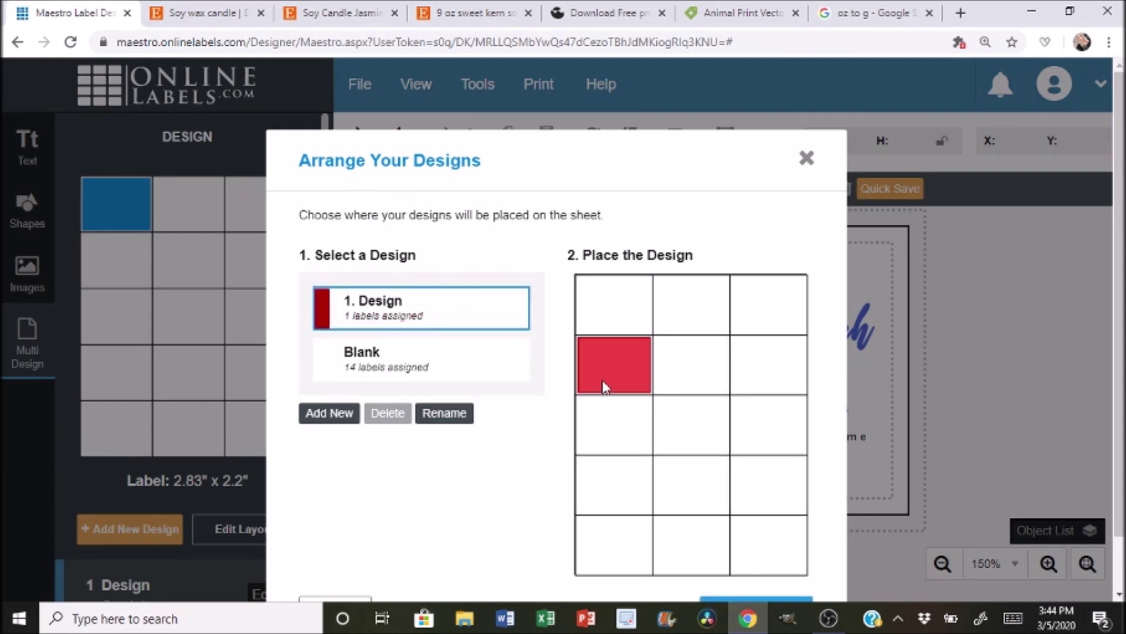
pyautogui.click(755, 604)
# Open the rearranged label sheet as a PDF directly in the browser and start printing it
pyautogui.click(531, 85)
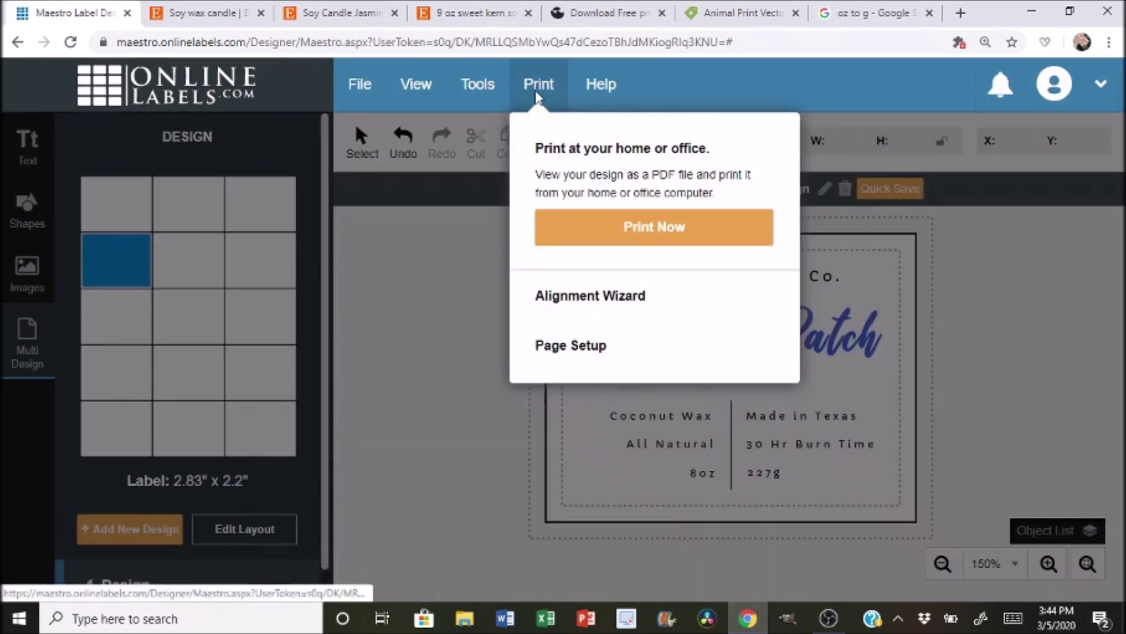
pyautogui.click(622, 228)
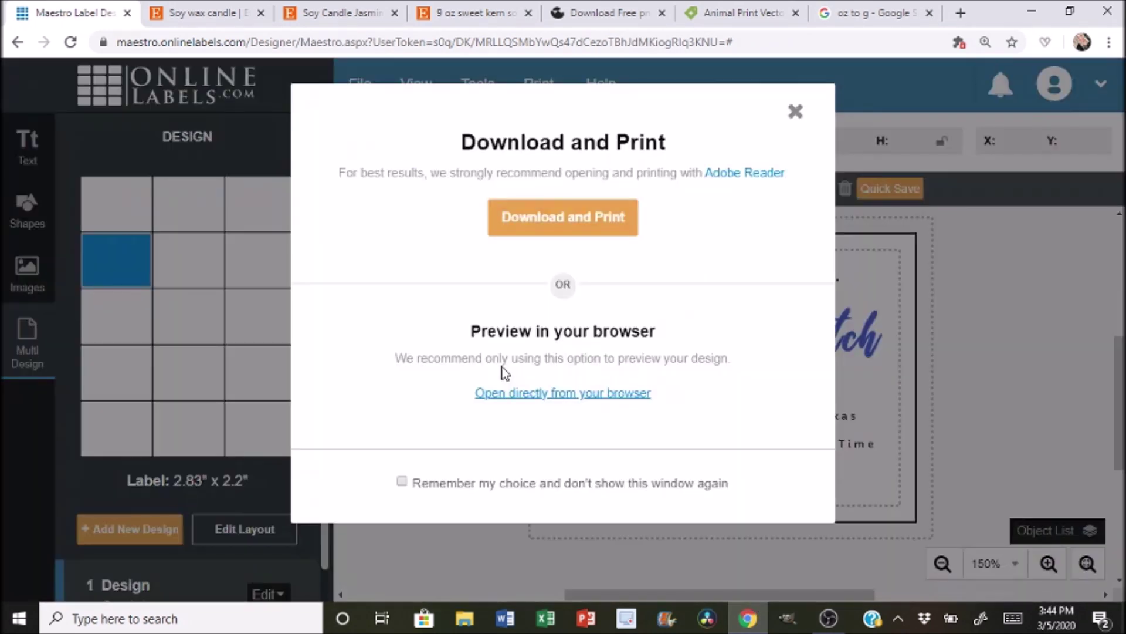
pyautogui.click(528, 393)
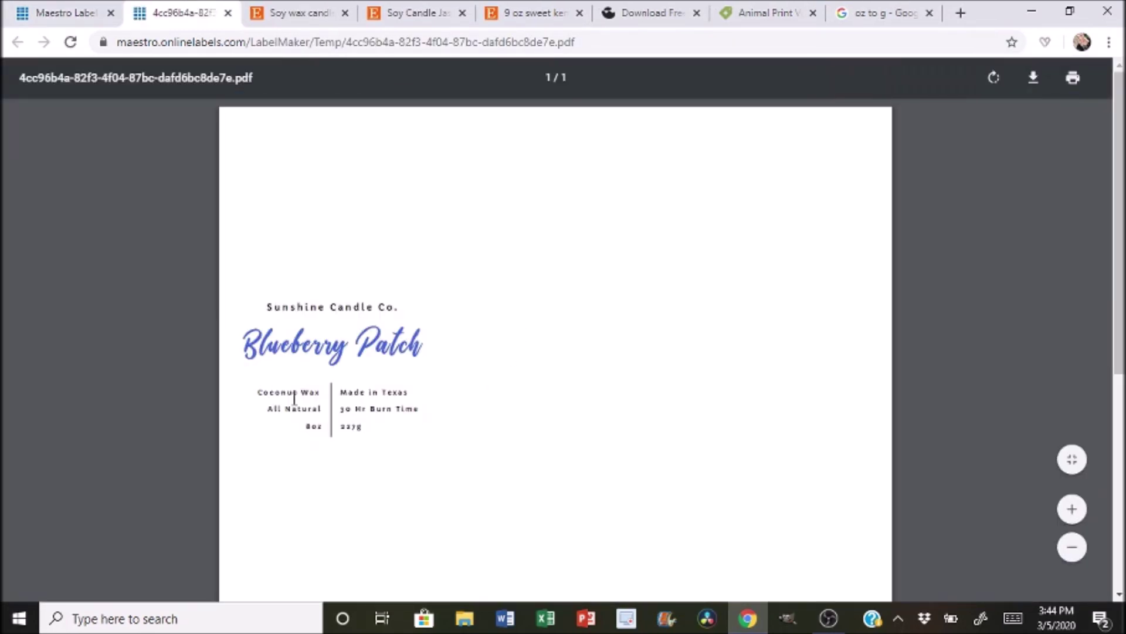
pyautogui.click(1072, 77)
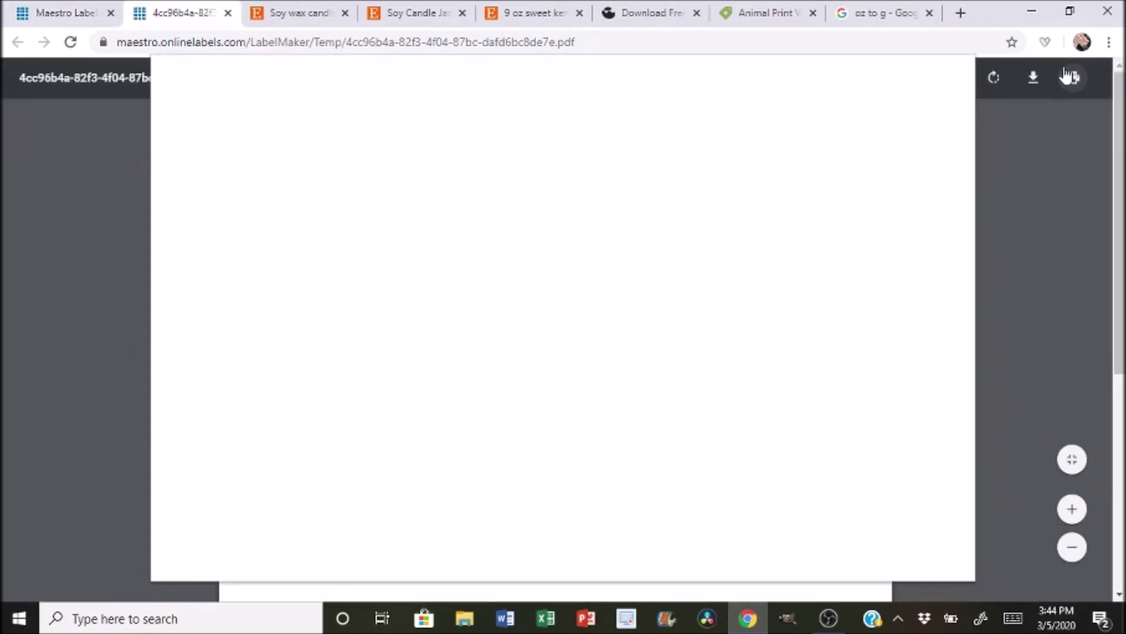